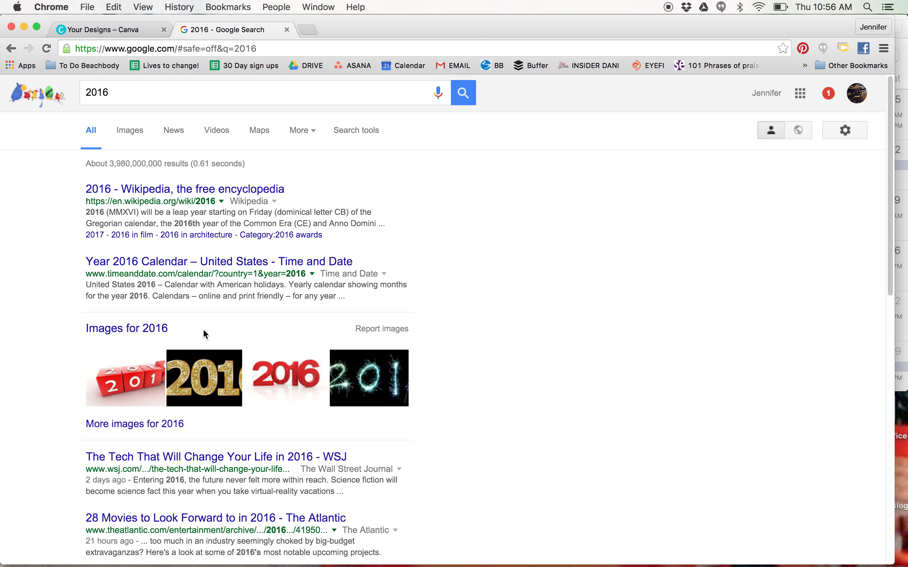
Find the grey 3D 2016 picture in the image results for 2016 and save it to the Desktop as 2016
click(128, 130)
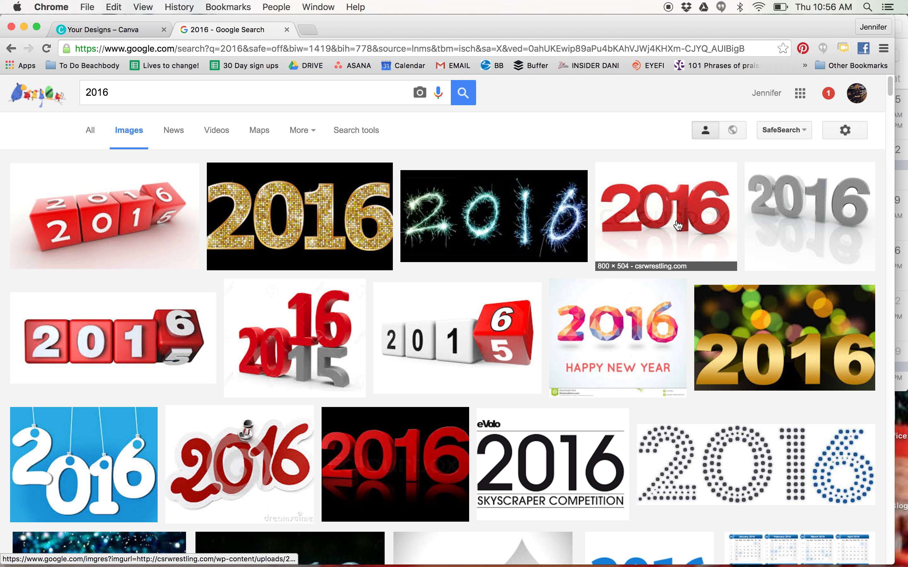
click(710, 225)
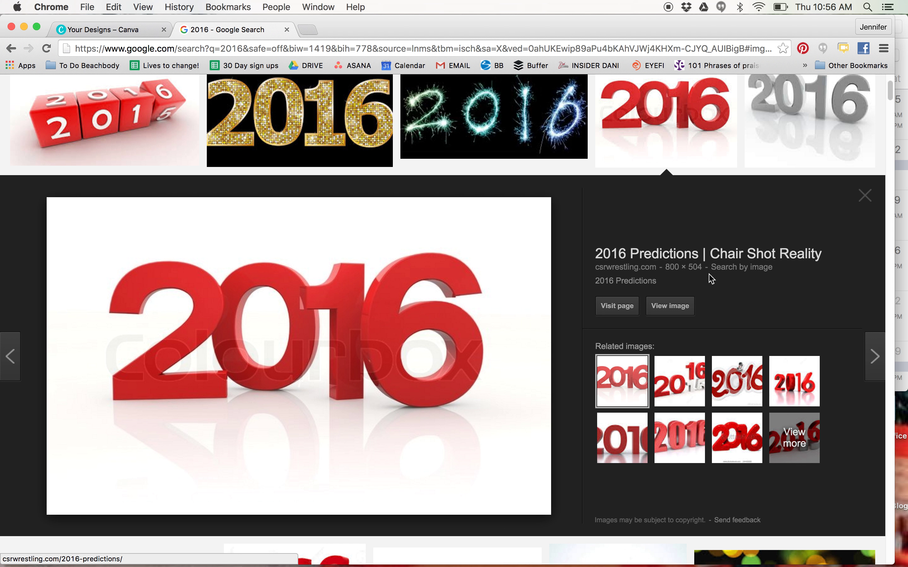
click(865, 199)
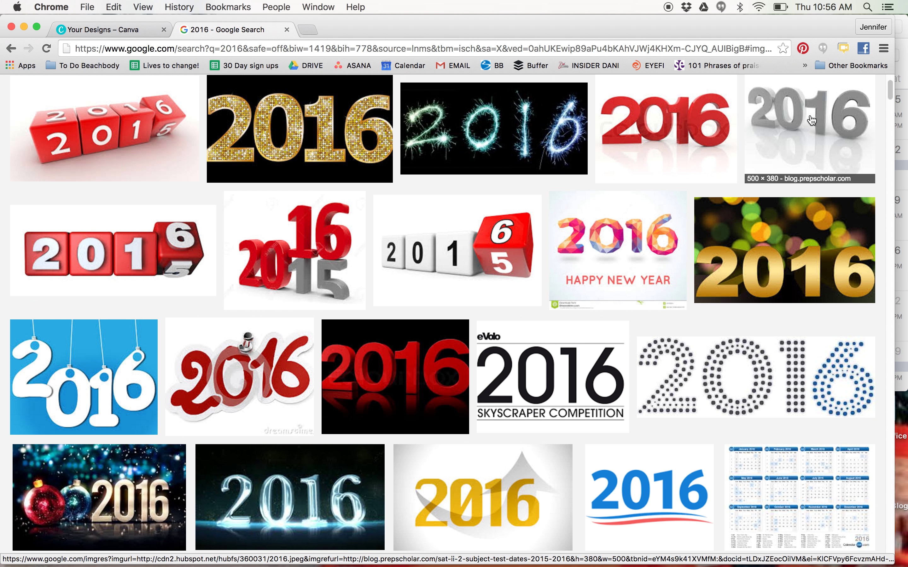
click(812, 120)
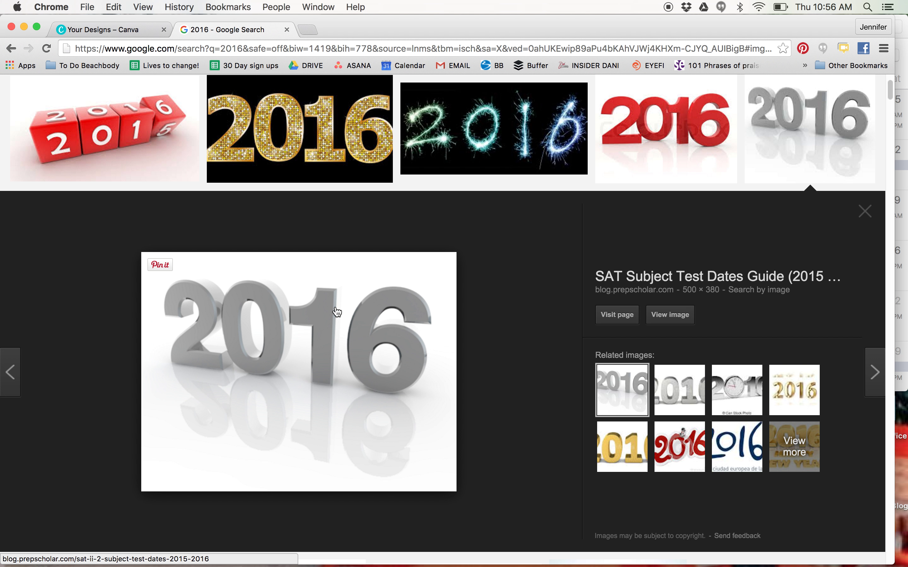
right_click(337, 312)
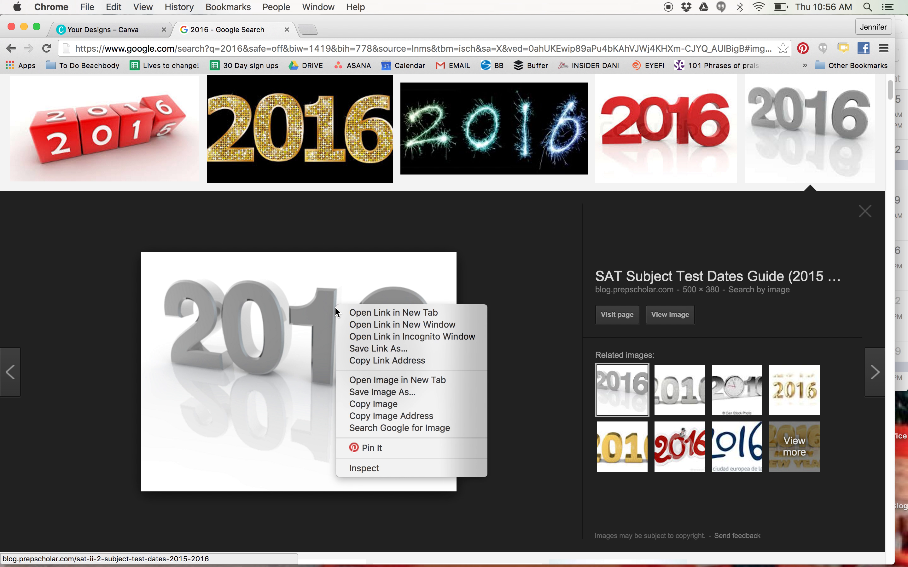
click(363, 396)
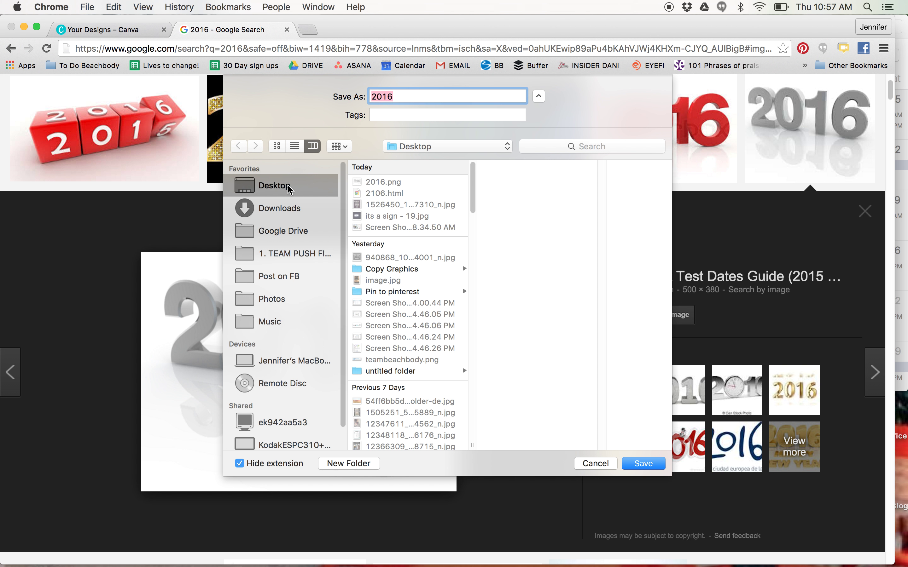
click(645, 467)
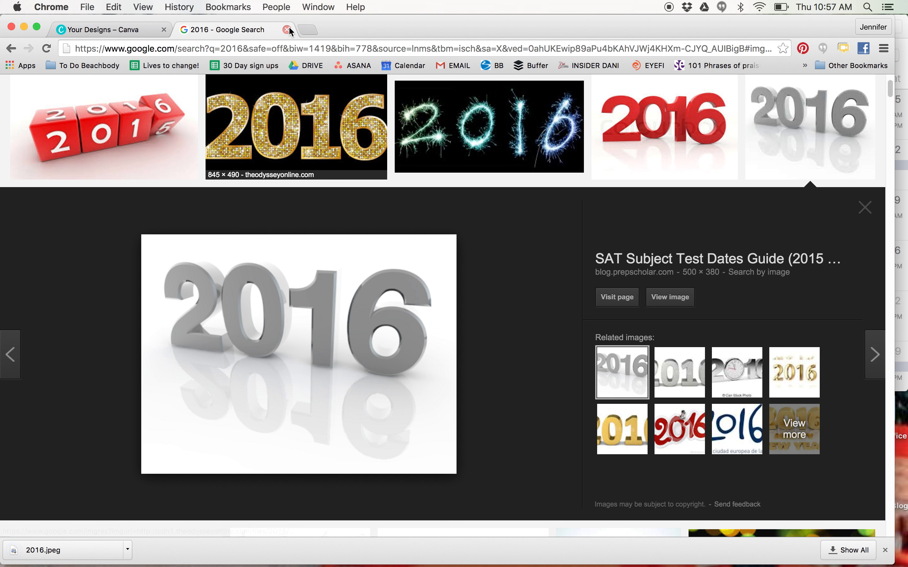
Close the image search page and load the canva.com home page
click(287, 28)
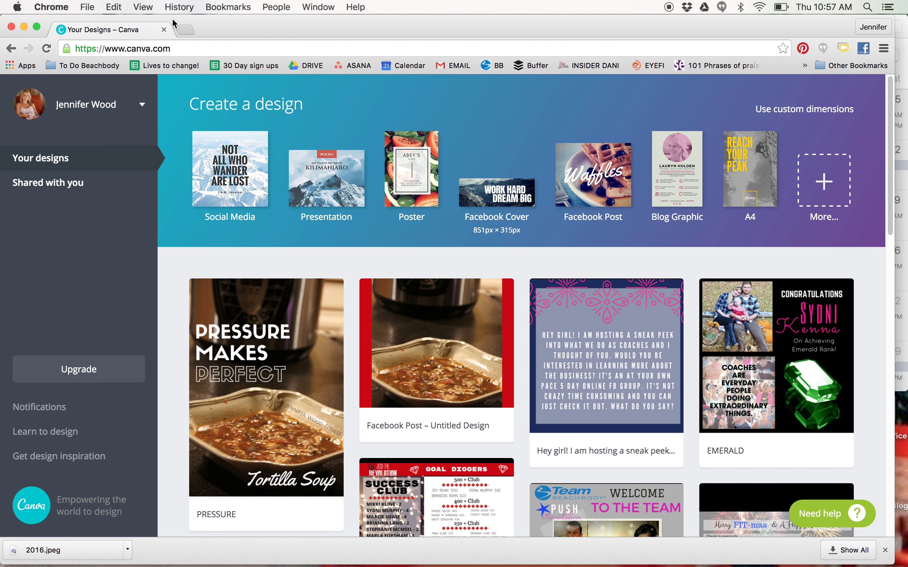
click(135, 42)
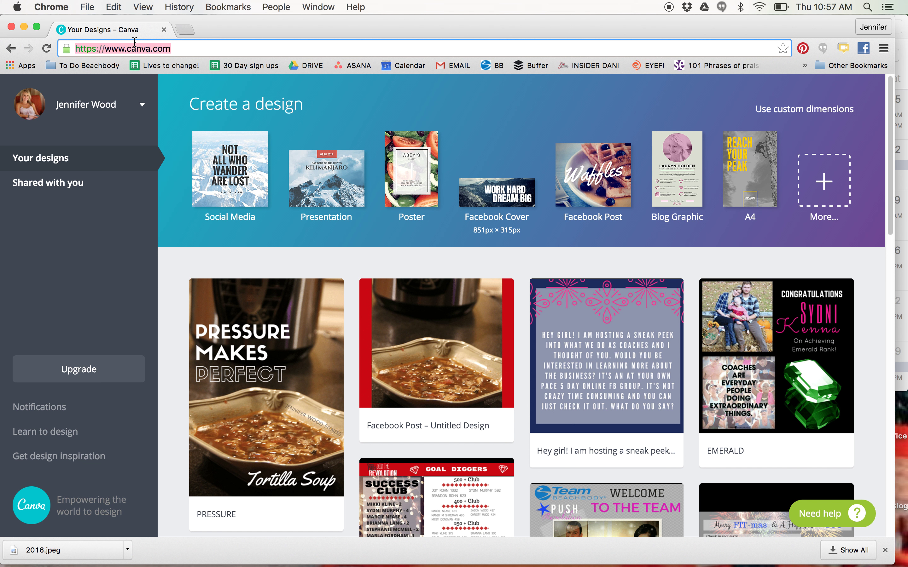
text(canc)
key(BackSpace)
text(va)
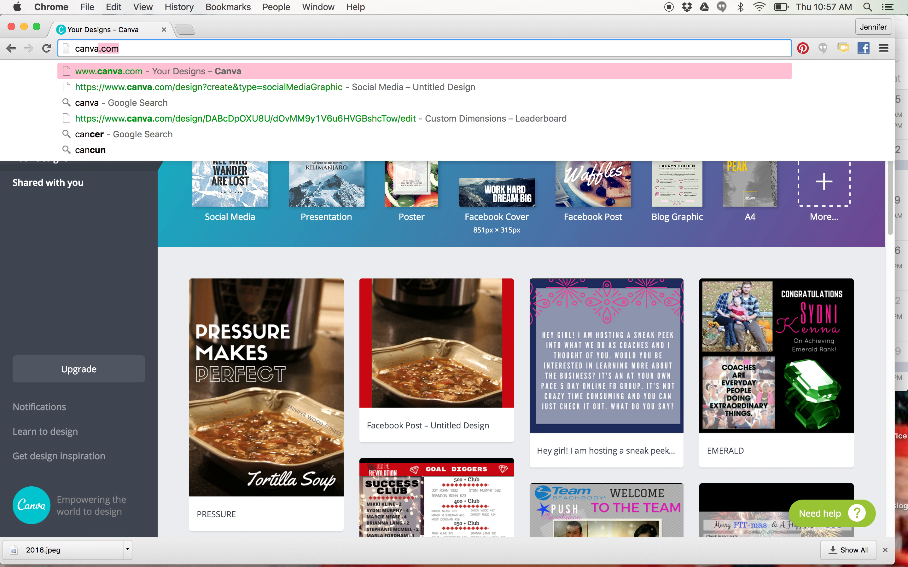
key(Return)
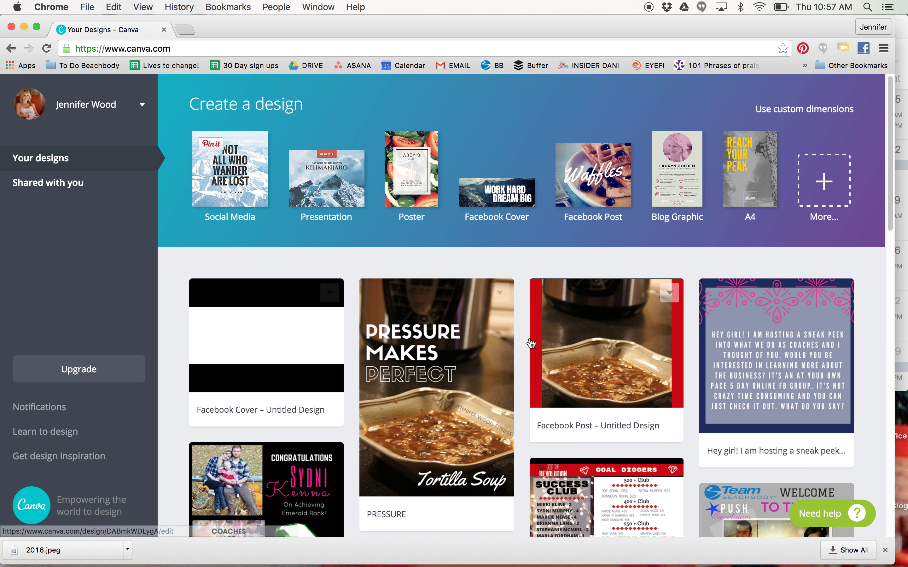
Browse the existing designs, open Holiday Leaderboard for a look and close it again
scroll(891, 222, down, 3)
scroll(891, 222, down, 3)
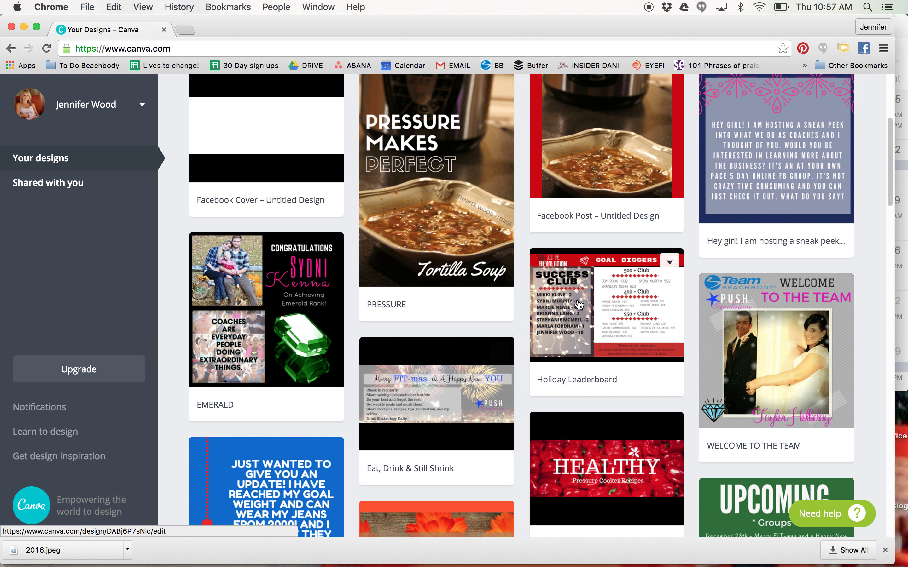
scroll(889, 136, up, 3)
scroll(888, 136, up, 3)
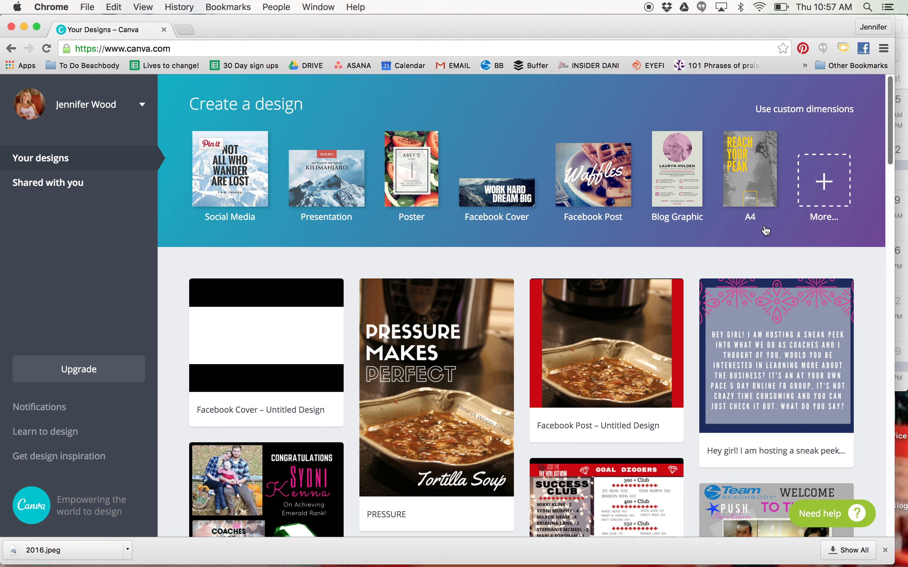
click(622, 491)
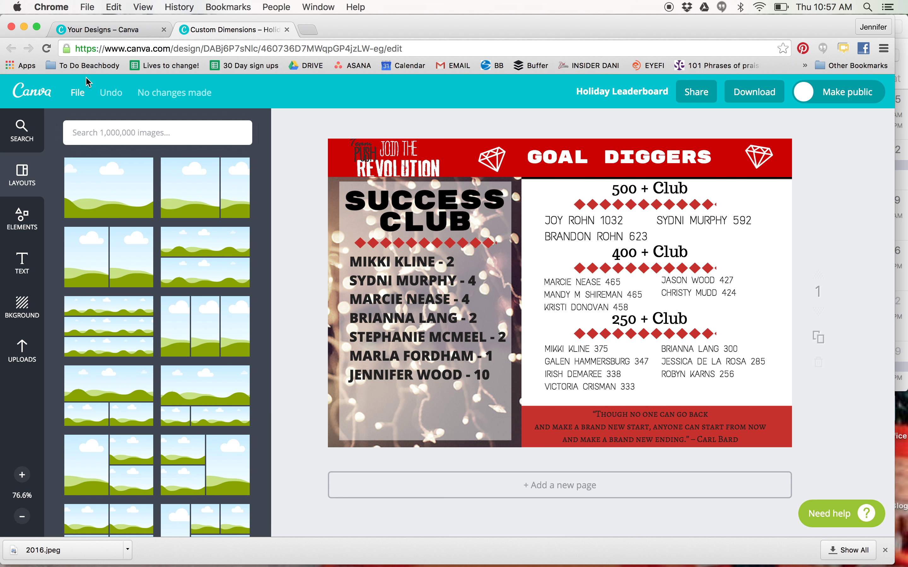
click(287, 29)
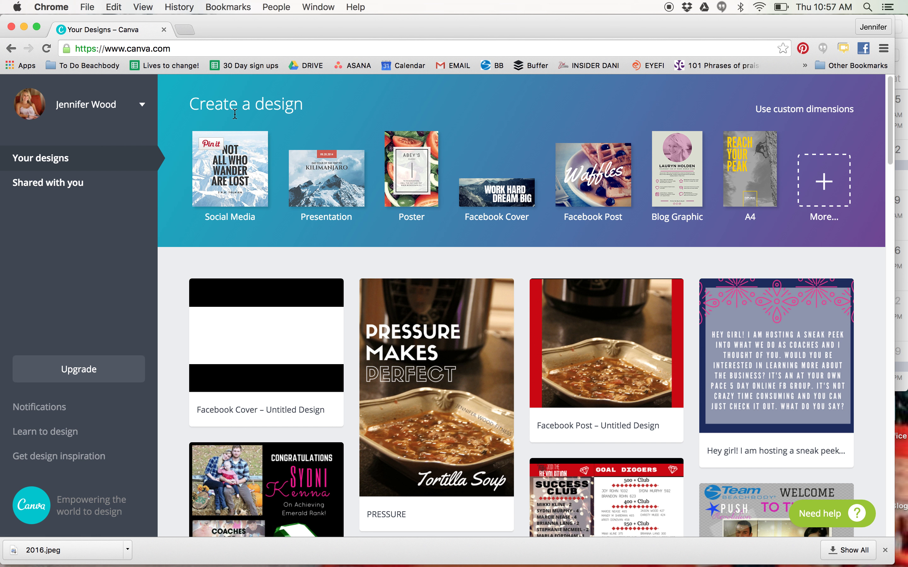
Create a new design with the 851px × 315px Facebook Cover preset
click(501, 199)
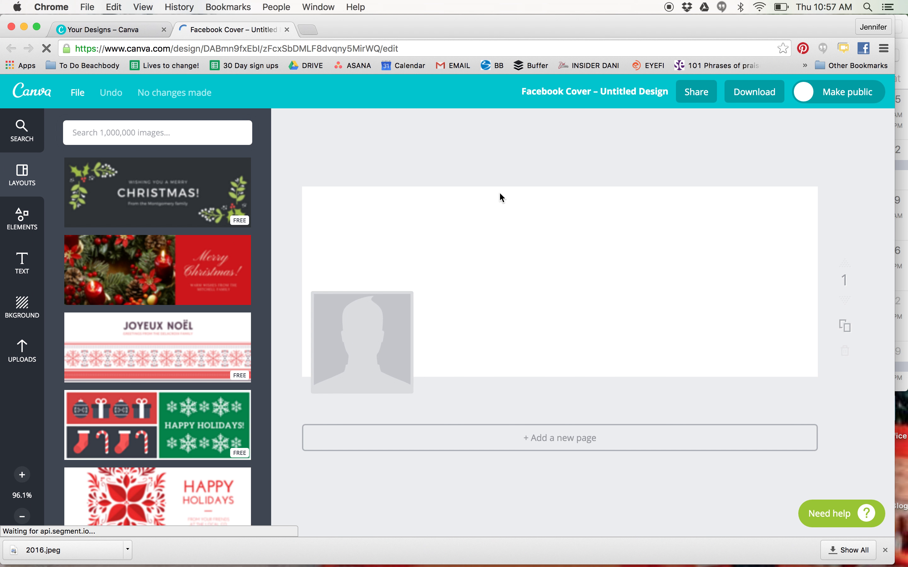
Open Facebook alongside the design and compare the Merry FIT-Mas group's cover photo with the blank cover layout
click(307, 30)
text(f)
key(Return)
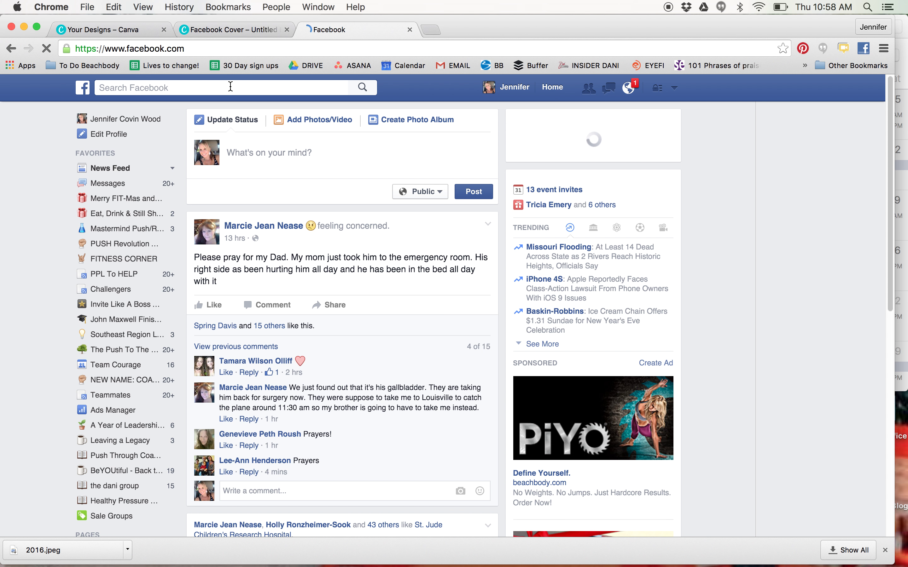
click(158, 201)
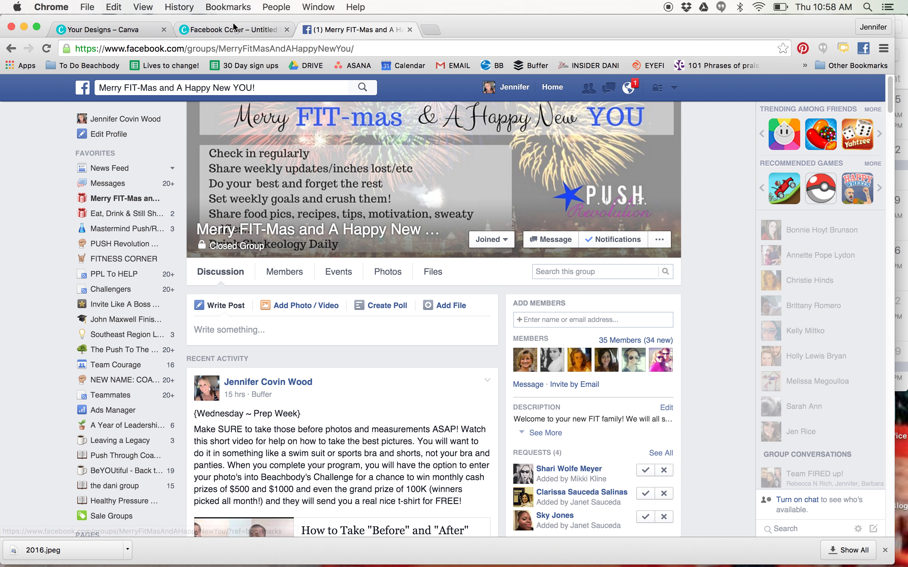
click(234, 28)
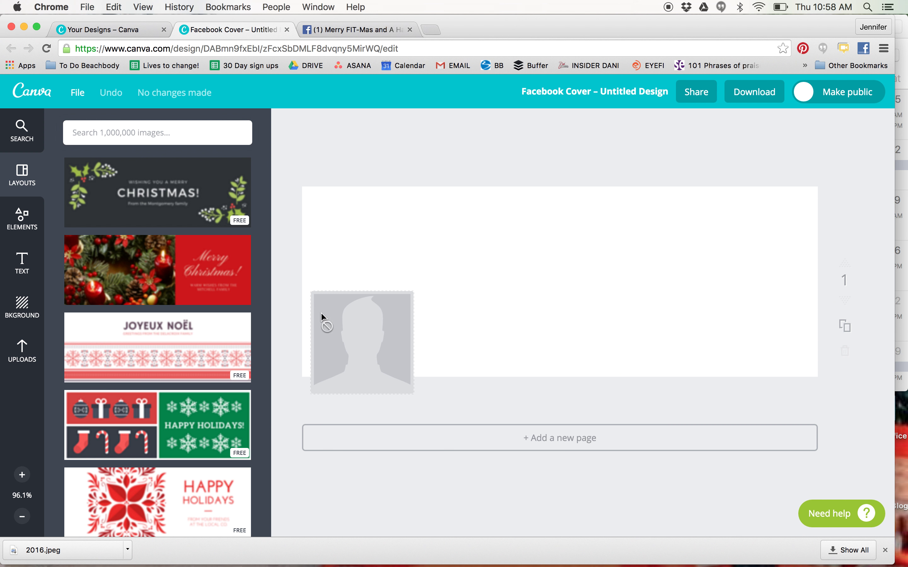
click(330, 30)
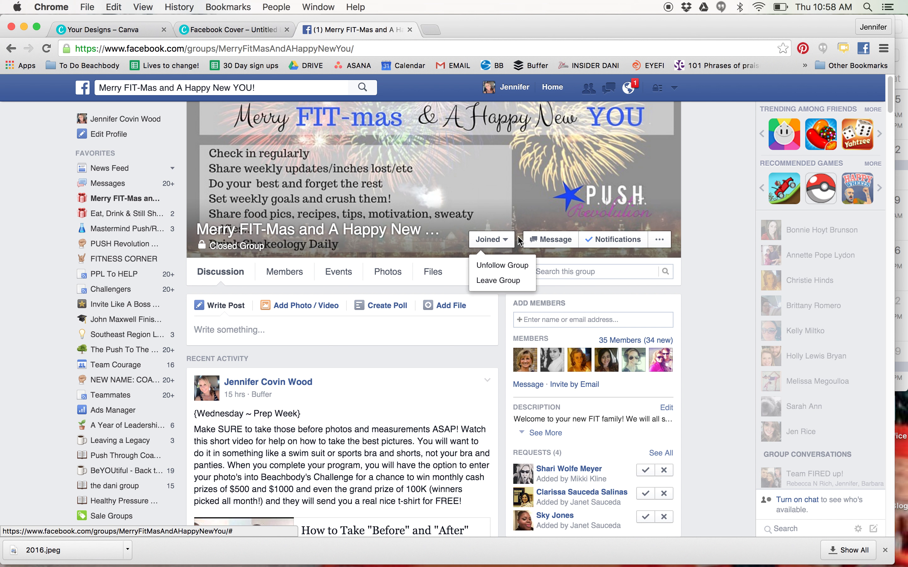
click(228, 30)
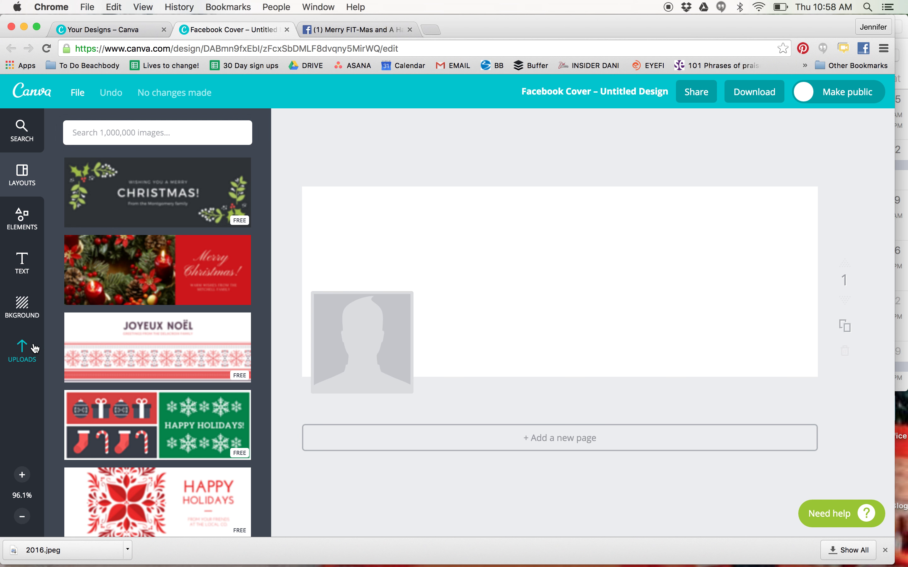
View the personal Facebook profile's cover and profile picture placement, and return to the Canva cover design
click(375, 29)
click(521, 91)
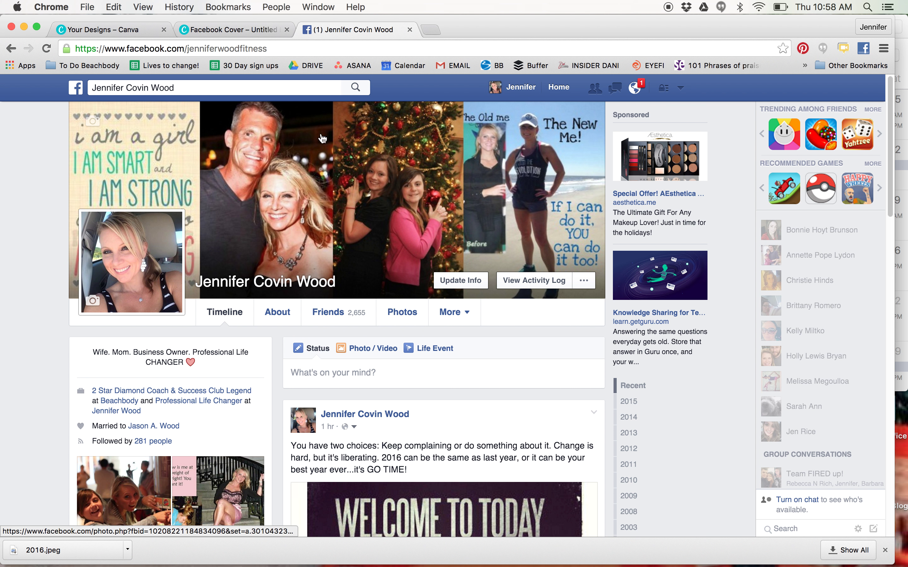
click(236, 31)
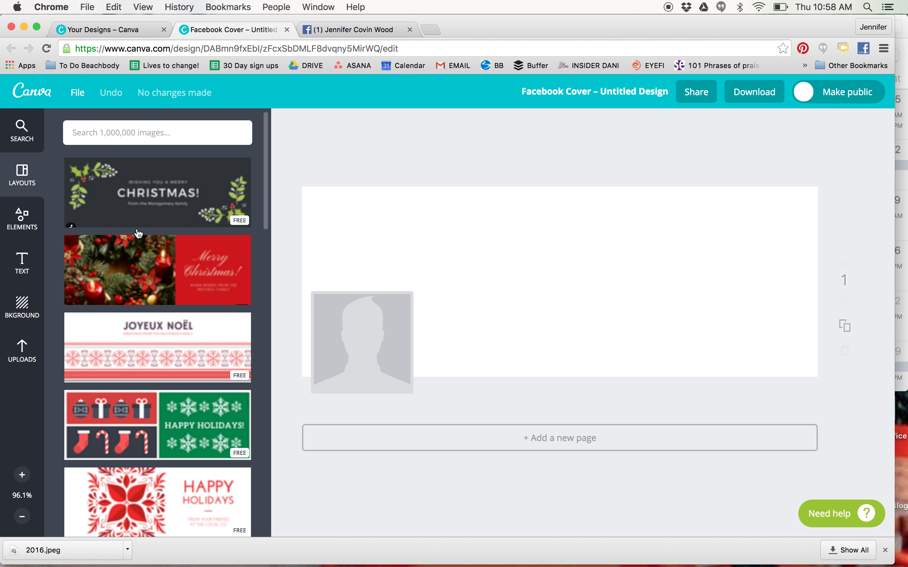
Upload the saved grey 2016 picture to Canva's image uploads
click(21, 355)
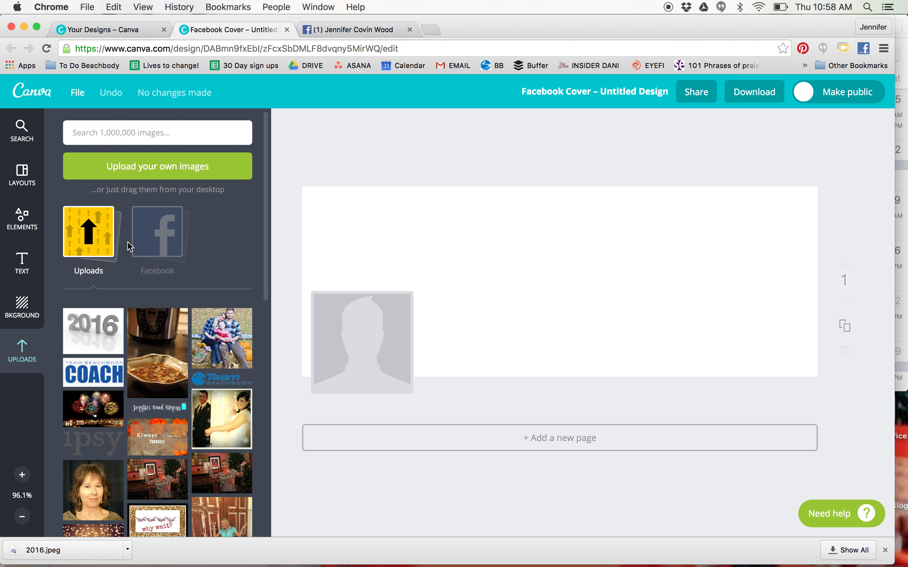
click(124, 168)
double_click(193, 151)
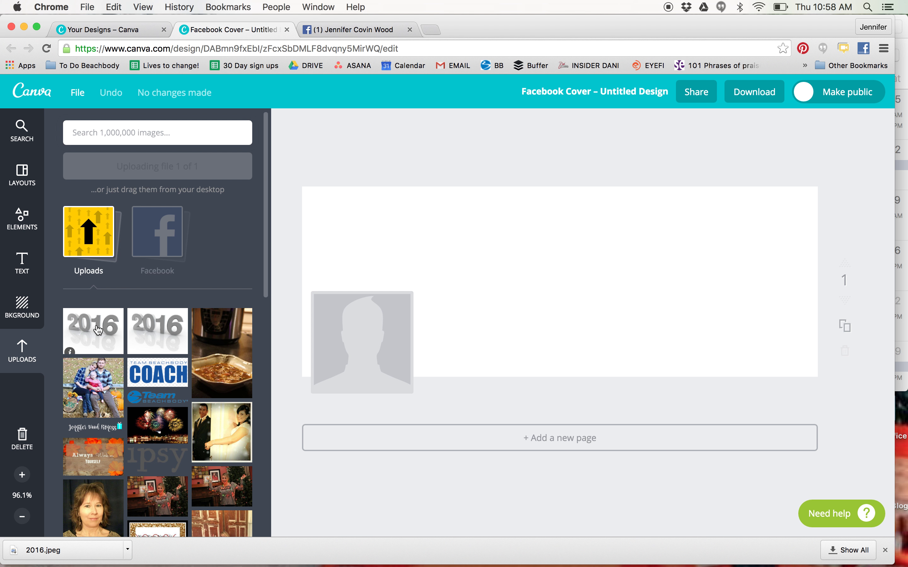
Place the uploaded 2016 picture at the left end of the cover and shrink it slightly
drag(98, 330, 432, 256)
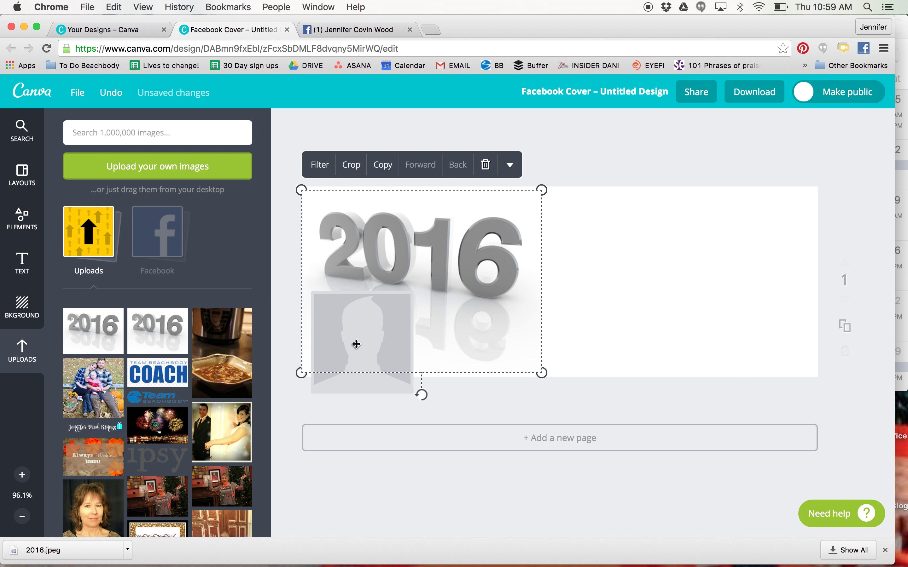
drag(359, 353, 343, 317)
click(618, 305)
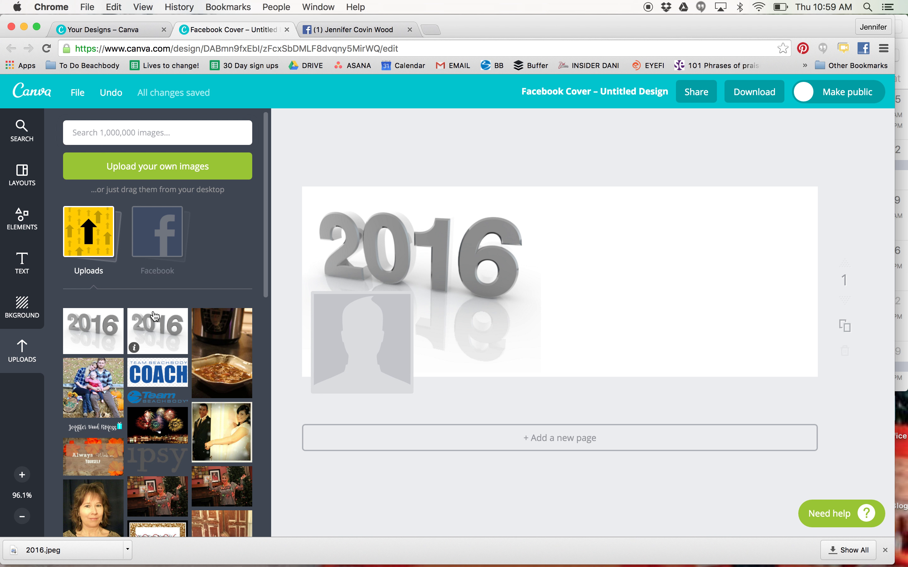
click(525, 353)
drag(541, 372, 531, 331)
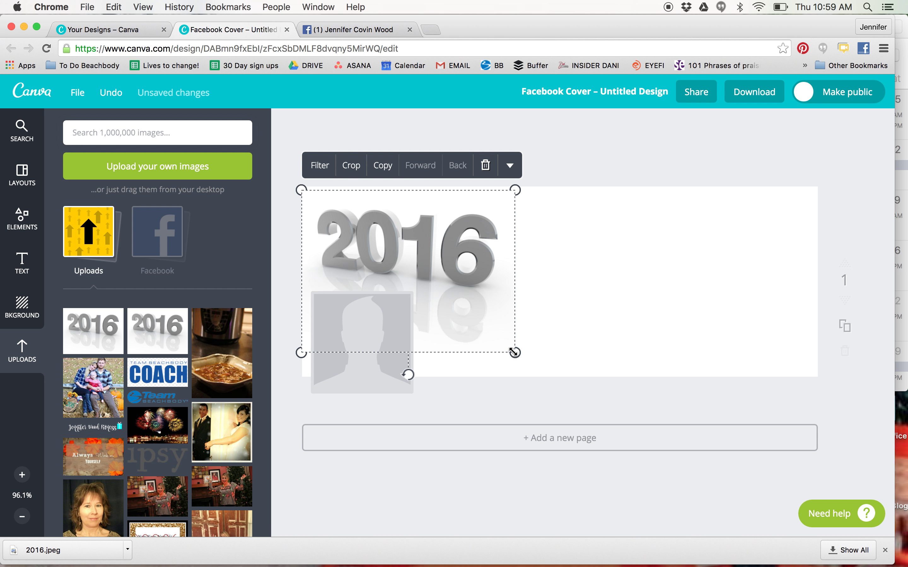
click(612, 319)
Try the white dotted pattern, the dark textured and the solid red backgrounds on the cover, and restore plain white
click(27, 305)
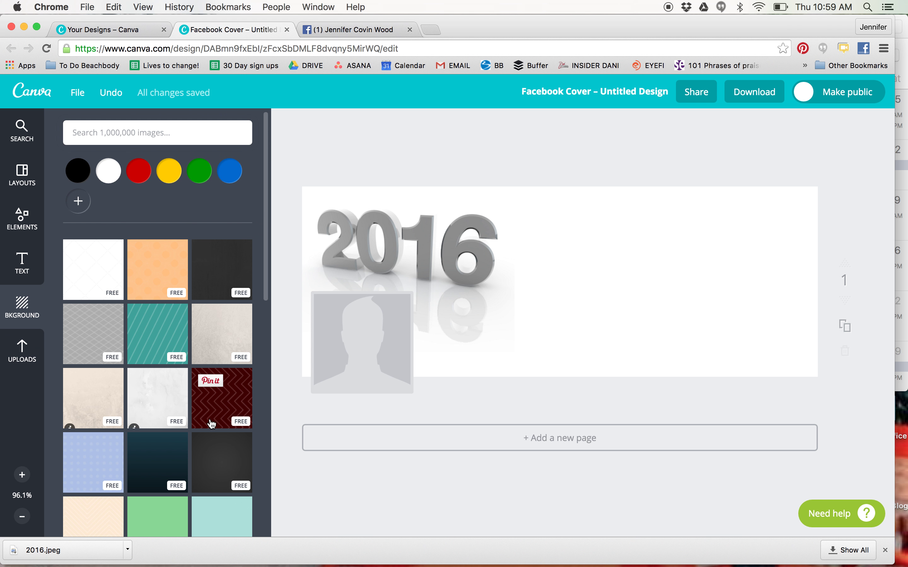
scroll(269, 334, down, 5)
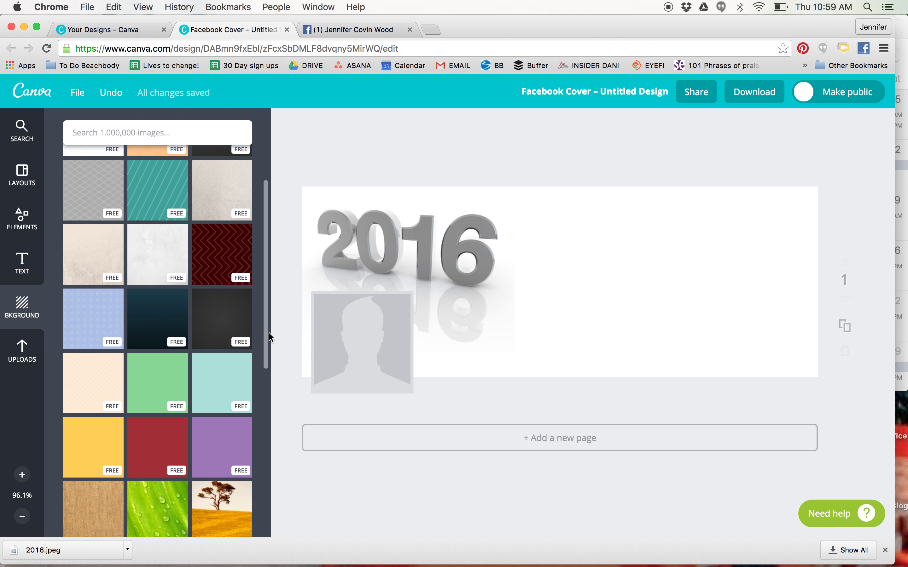
drag(270, 361, 269, 183)
click(84, 282)
click(230, 264)
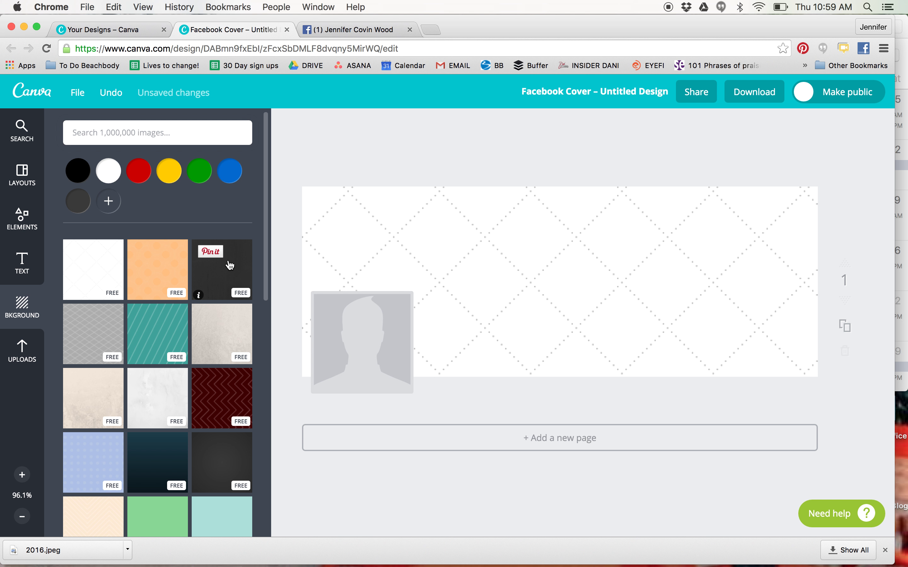
click(122, 274)
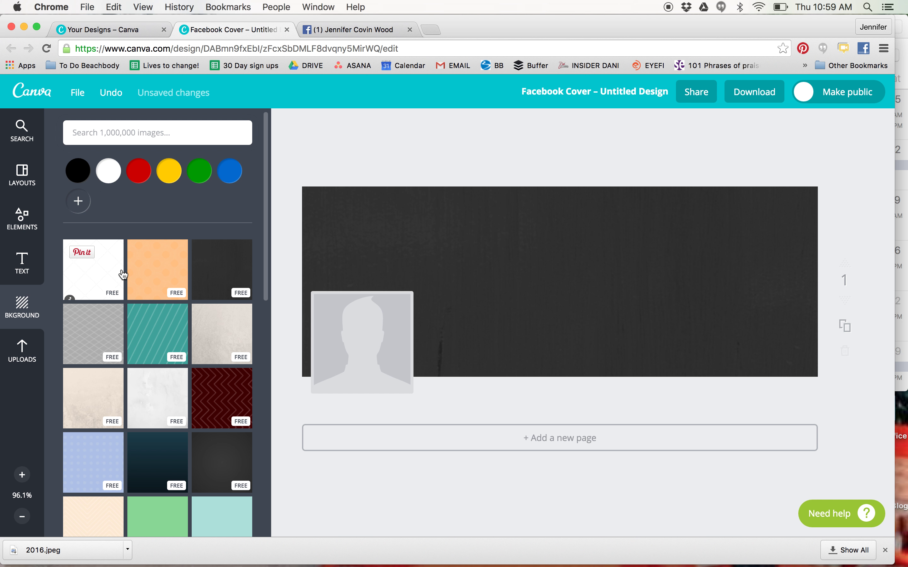
click(110, 172)
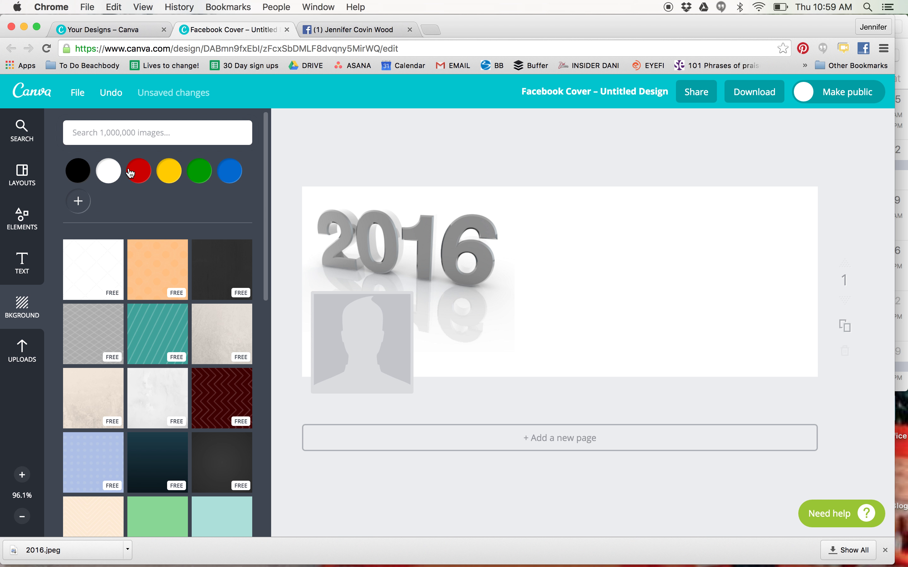
click(136, 175)
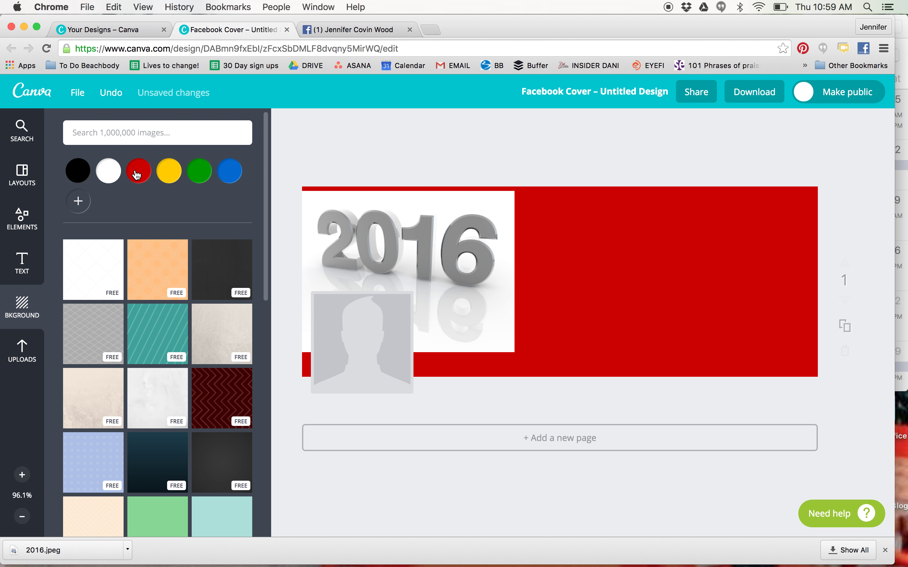
click(109, 177)
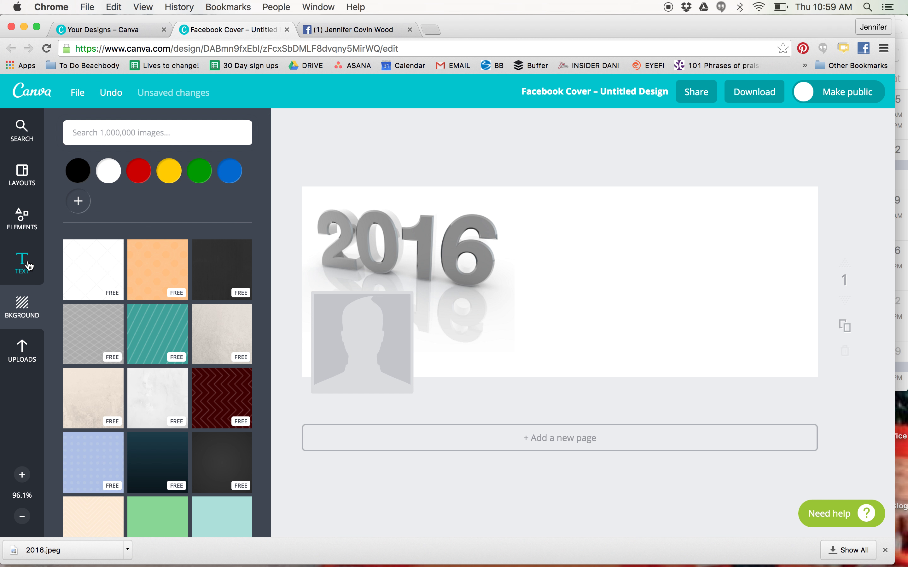
Try the Nail Art Mondays text layout reworded to NEW YEAR and NEW YOU, and delete it from the cover
click(23, 262)
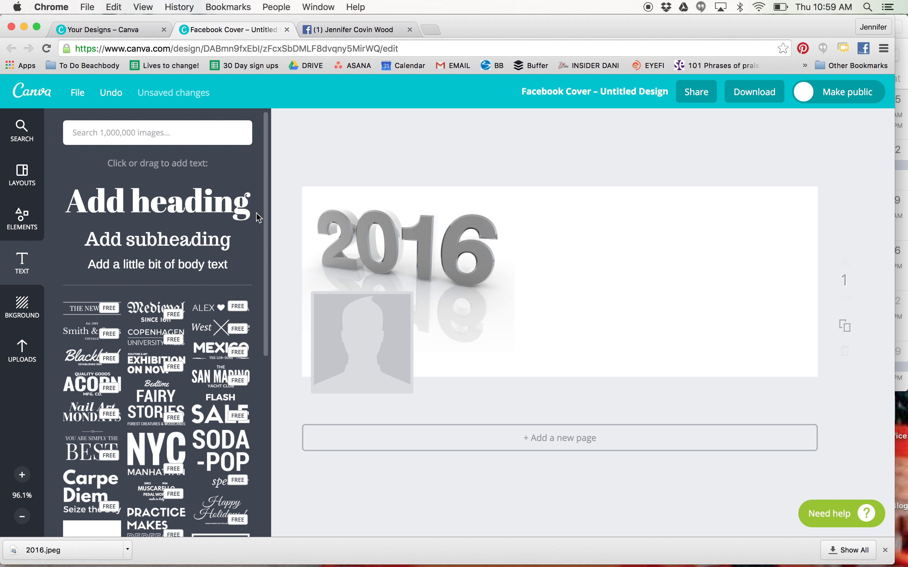
drag(265, 213, 268, 259)
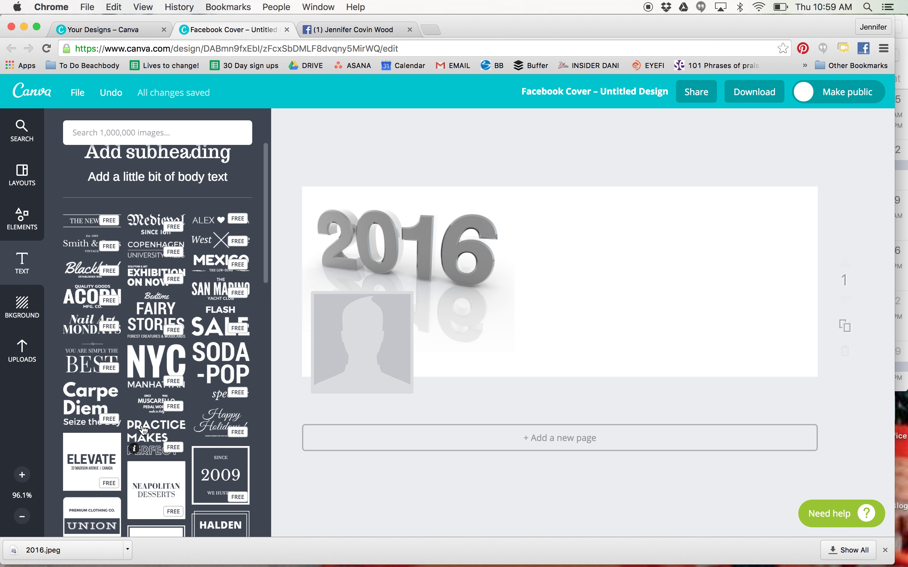
drag(269, 259, 264, 178)
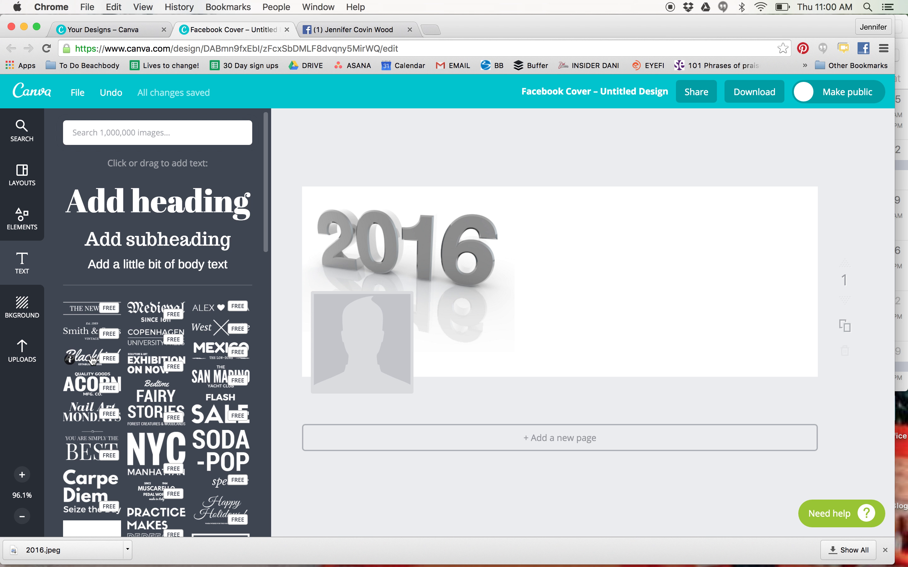
click(86, 420)
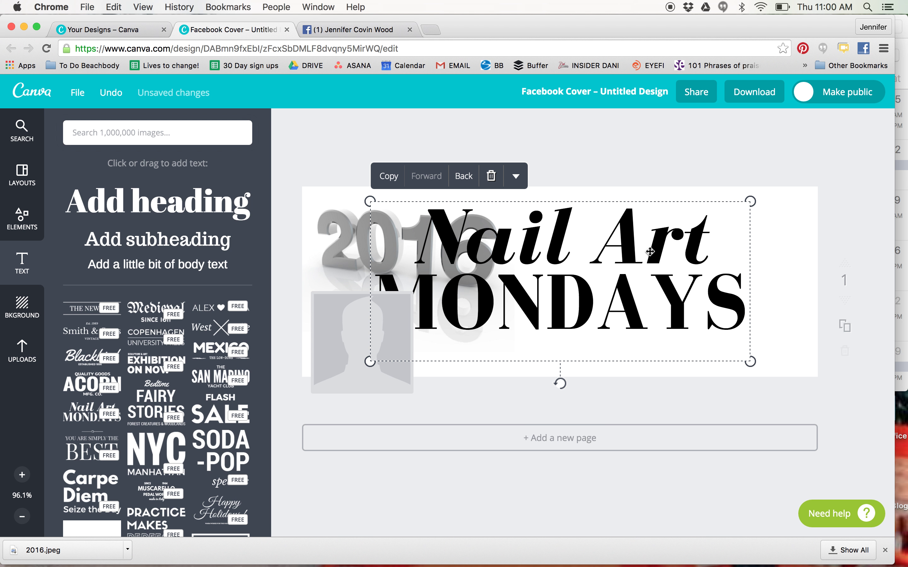
double_click(646, 243)
text(N)
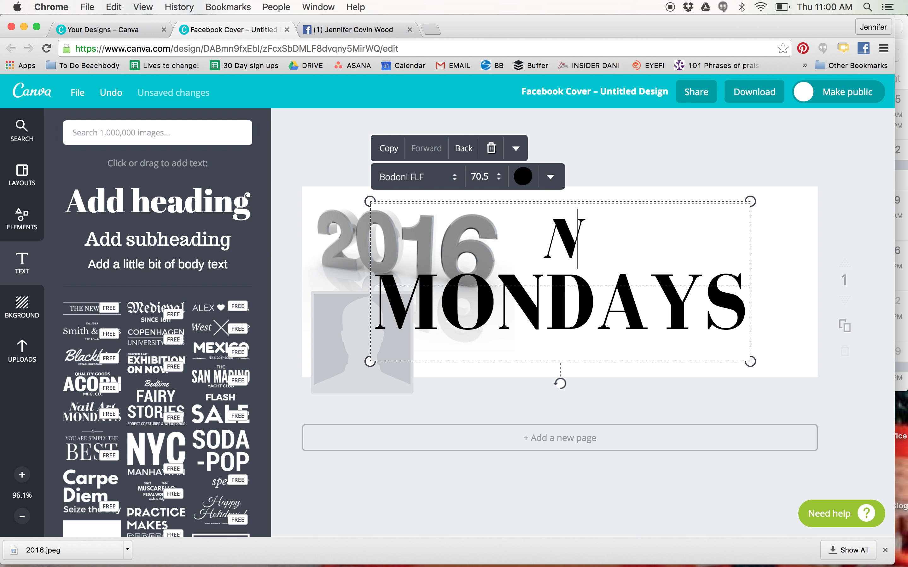
text(EW YEAR)
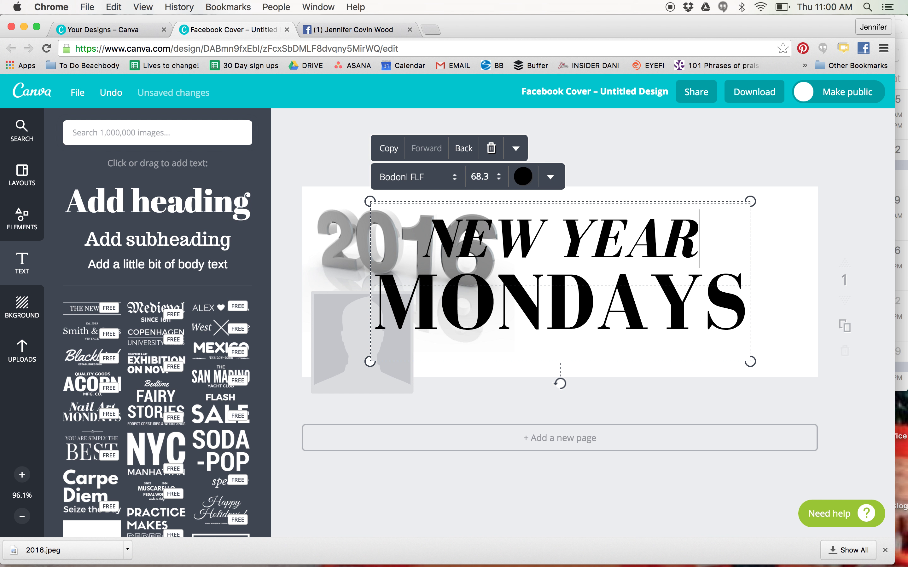
double_click(696, 291)
text(NEW YOU)
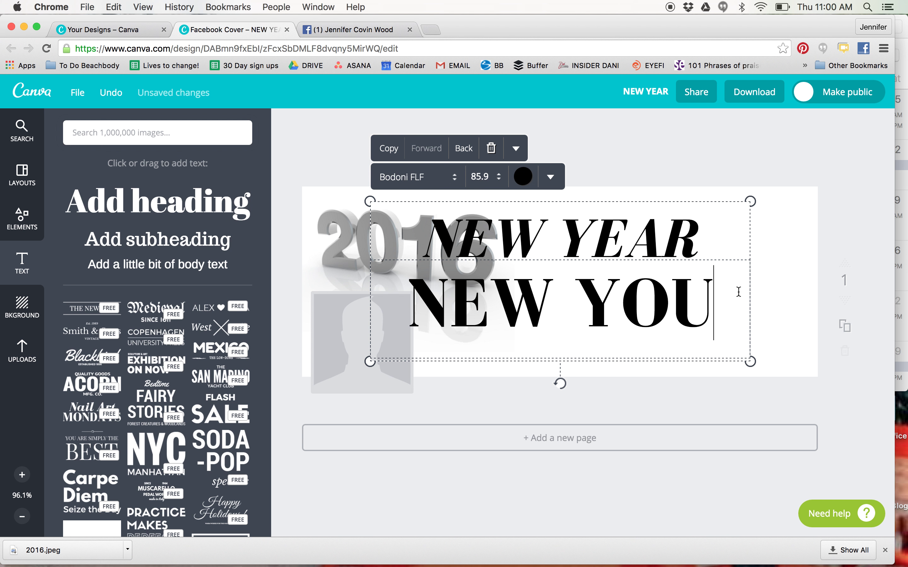
drag(750, 361, 689, 335)
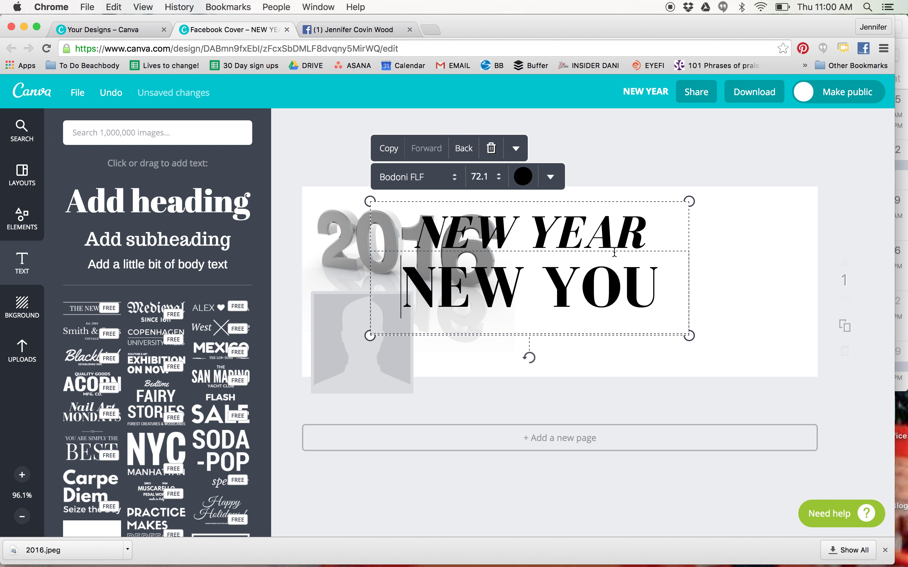
drag(599, 203, 717, 246)
click(608, 221)
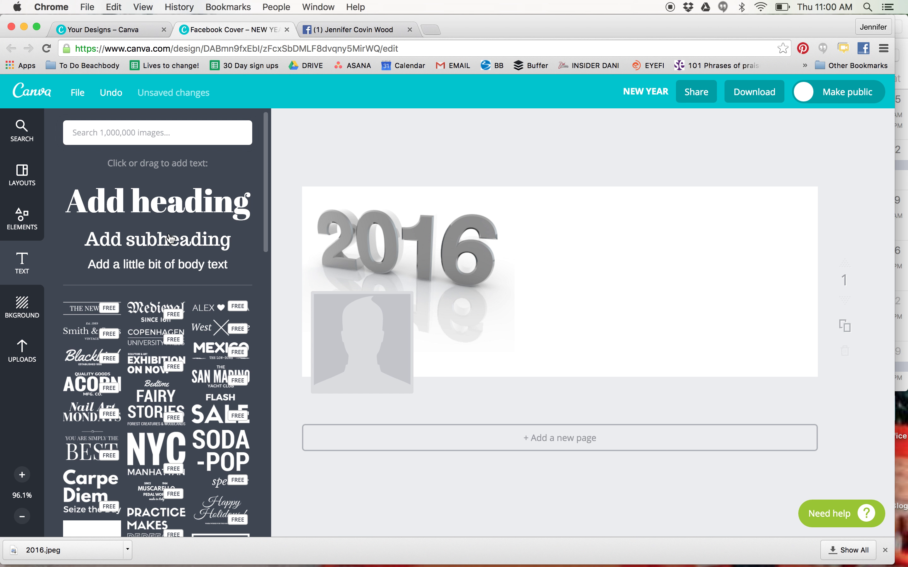
Add a heading reading "New Year" in the Allura font and move it below the 2016 numerals beside the profile picture placeholder
click(169, 207)
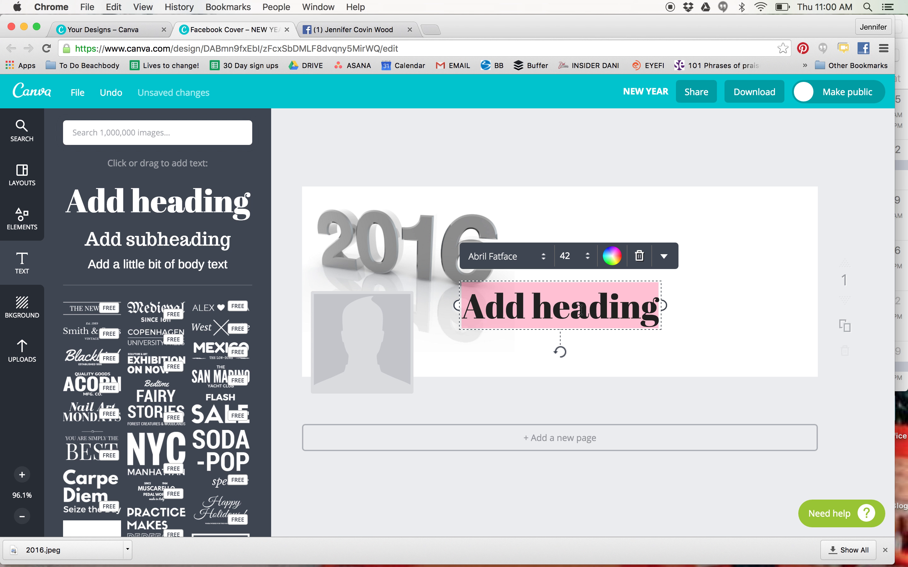
click(499, 256)
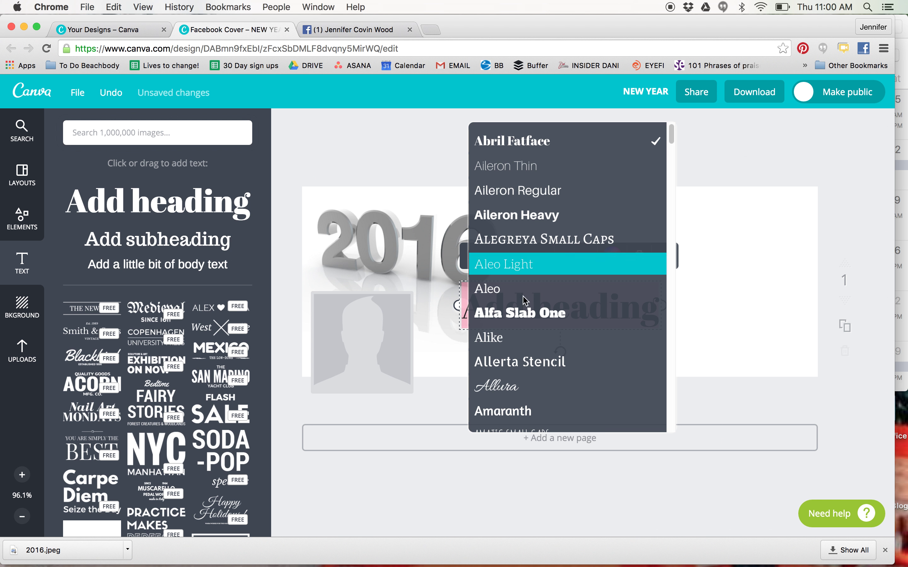
click(510, 387)
text(NEW)
key(BackSpace)
key(BackSpace)
text(ew Year)
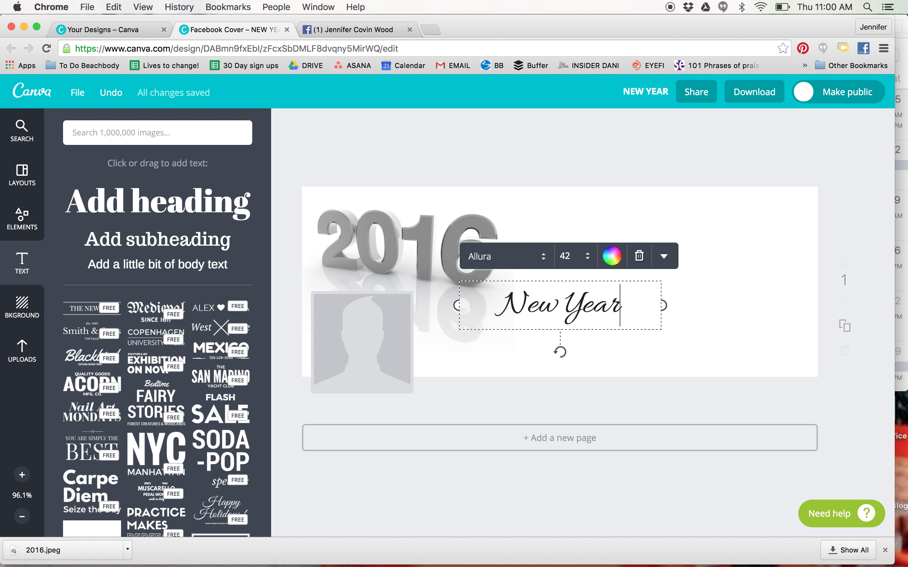
drag(616, 277, 567, 288)
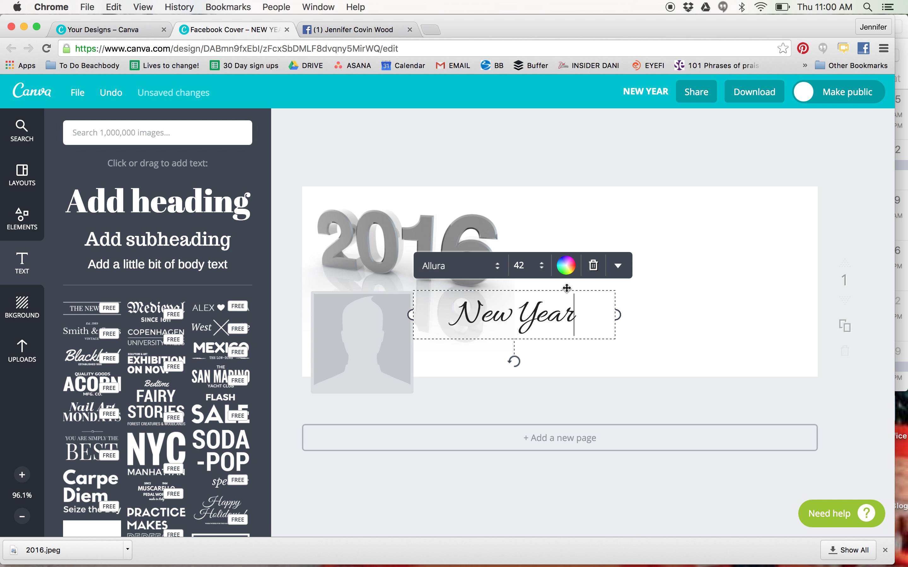
Add a second heading reading "New You" and arrange it directly below New Year, clear of the profile picture placeholder
click(110, 202)
text(New You)
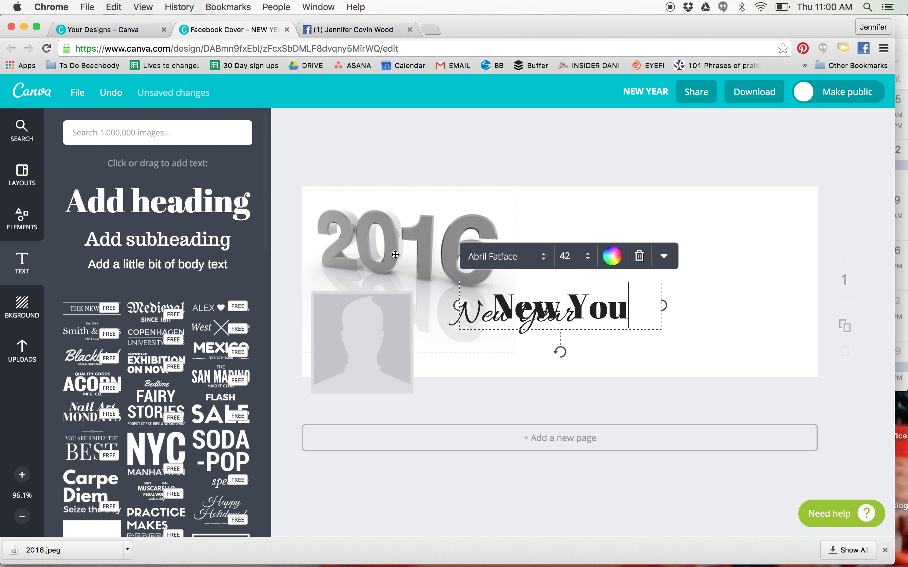
drag(539, 279, 607, 315)
drag(501, 313, 542, 278)
drag(574, 340, 534, 305)
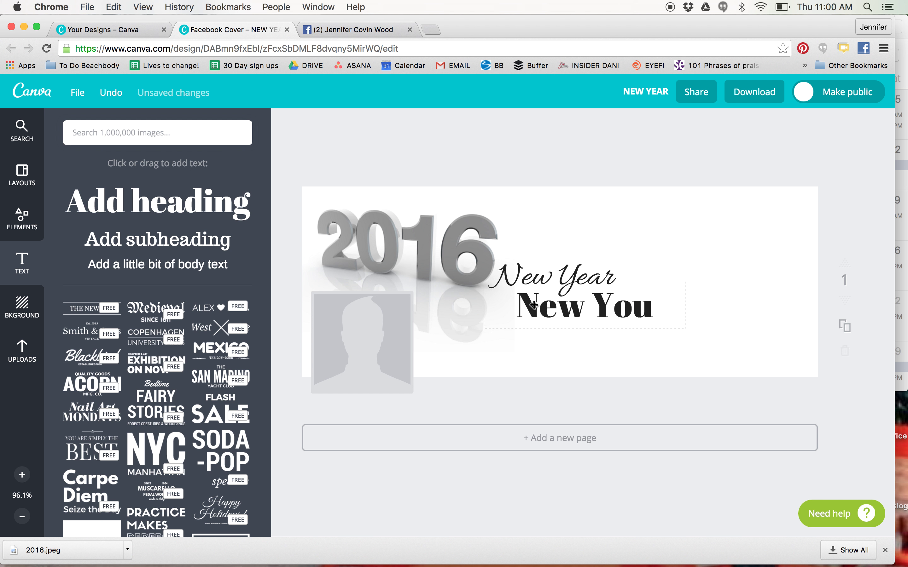
Set the New You text to size 56 and shift it slightly right under New Year
click(533, 305)
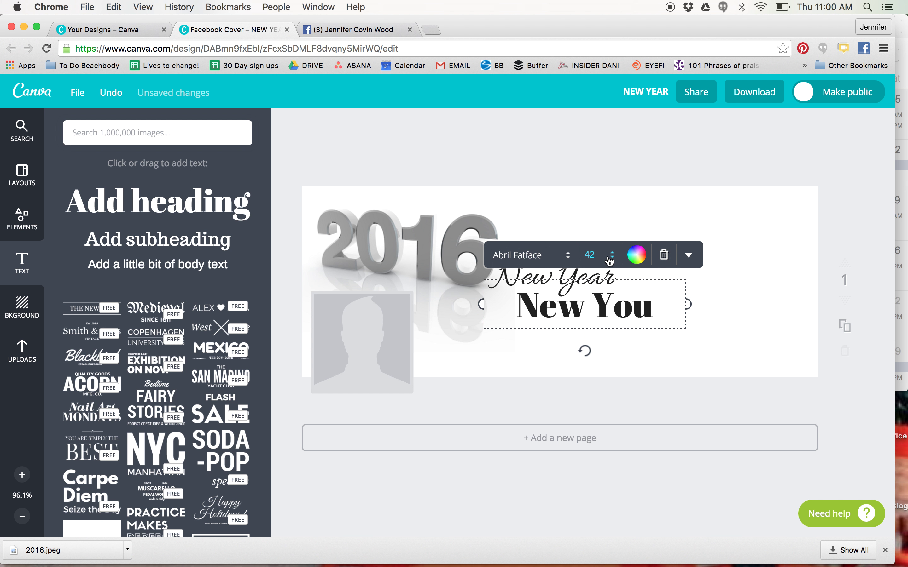
click(591, 255)
click(602, 439)
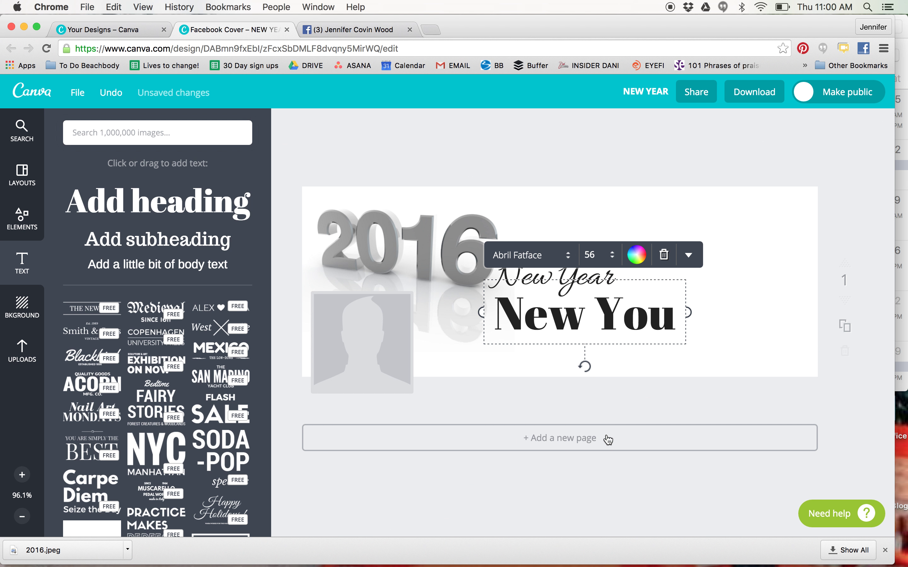
drag(647, 278, 683, 272)
click(609, 218)
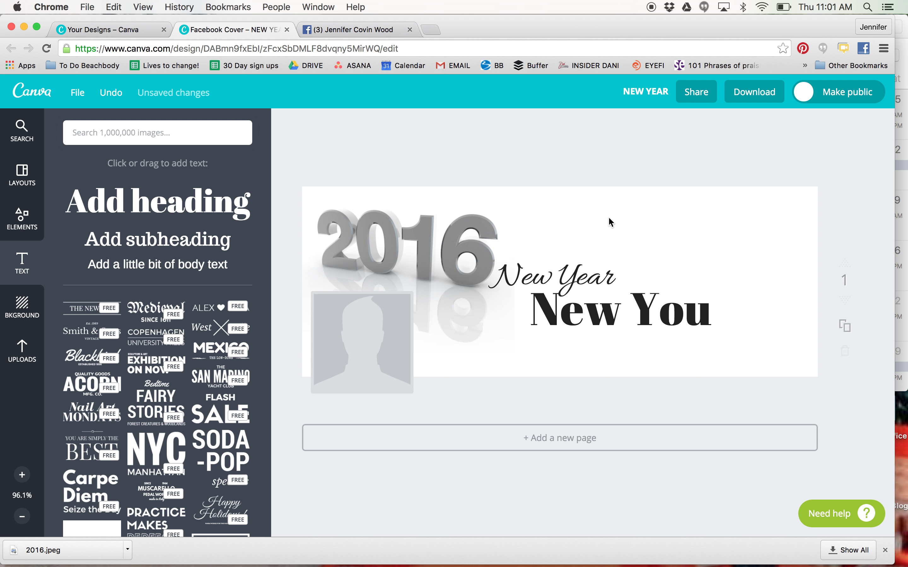
Enlarge the New Year text to size 64 and place it just above New You, beside the 2016 picture
click(574, 277)
click(580, 229)
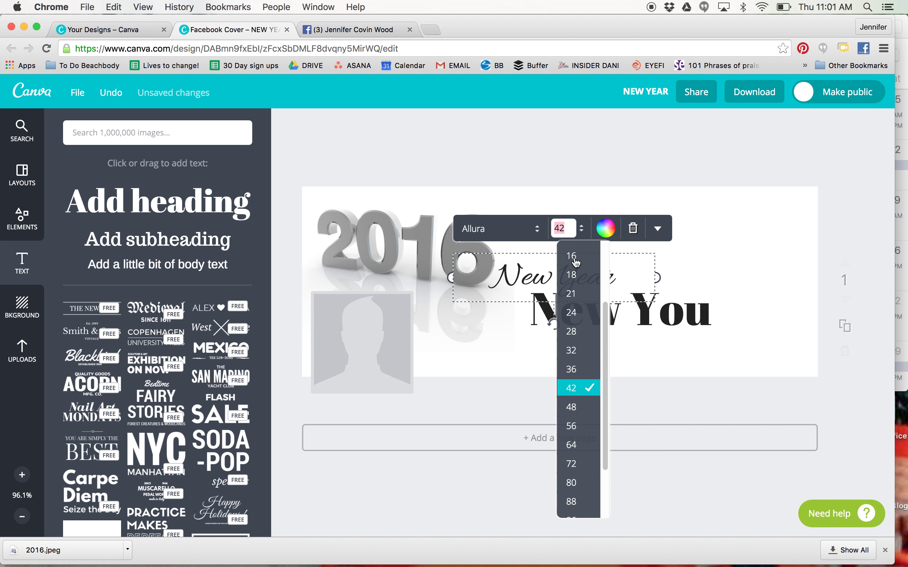
click(577, 407)
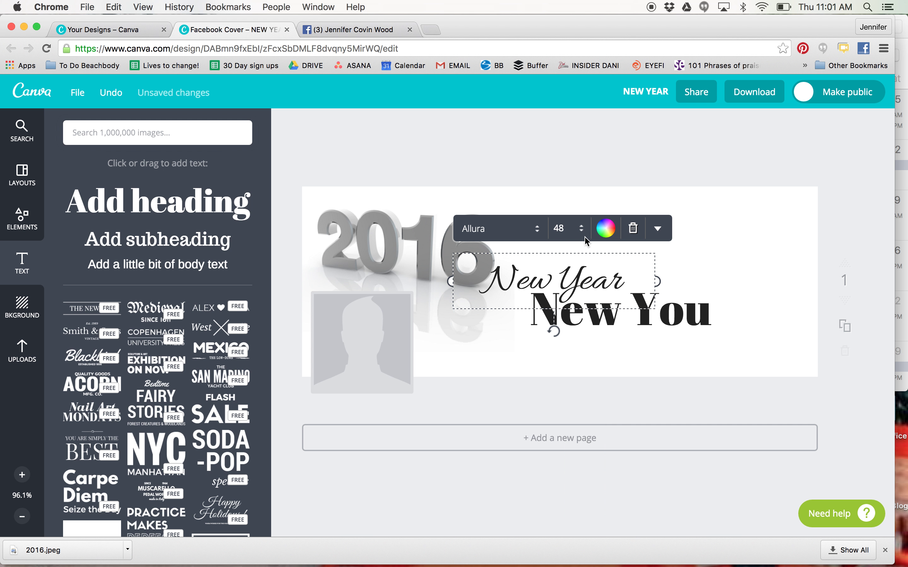
drag(582, 250, 588, 246)
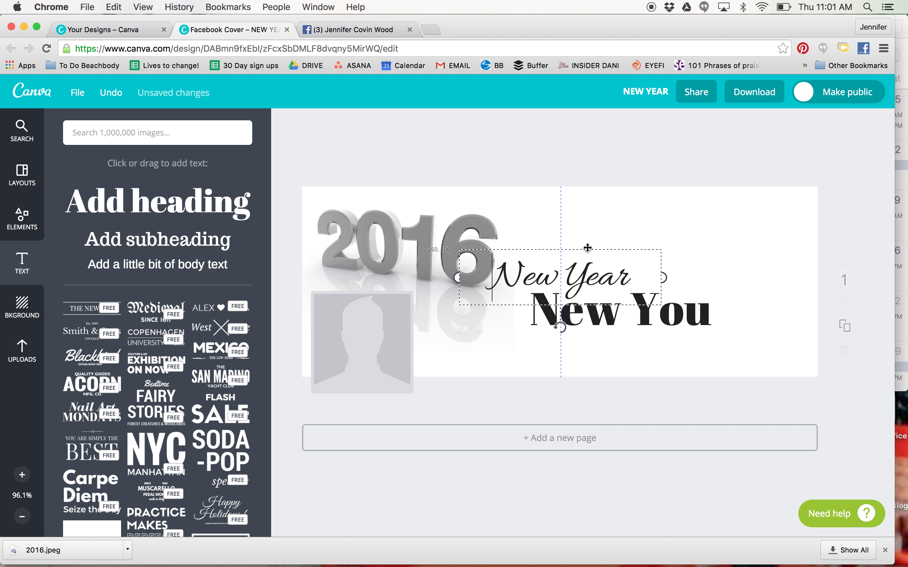
click(571, 228)
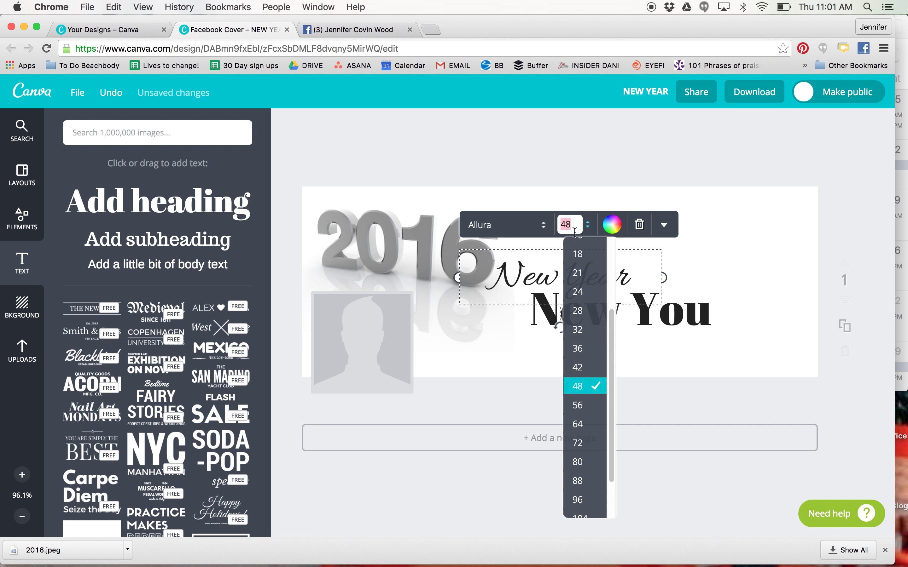
click(578, 424)
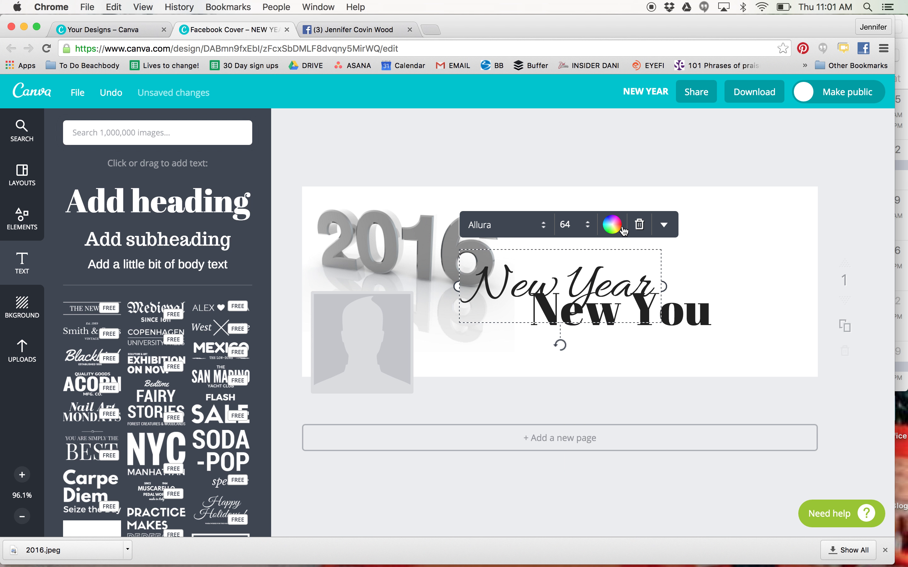
drag(588, 249, 621, 237)
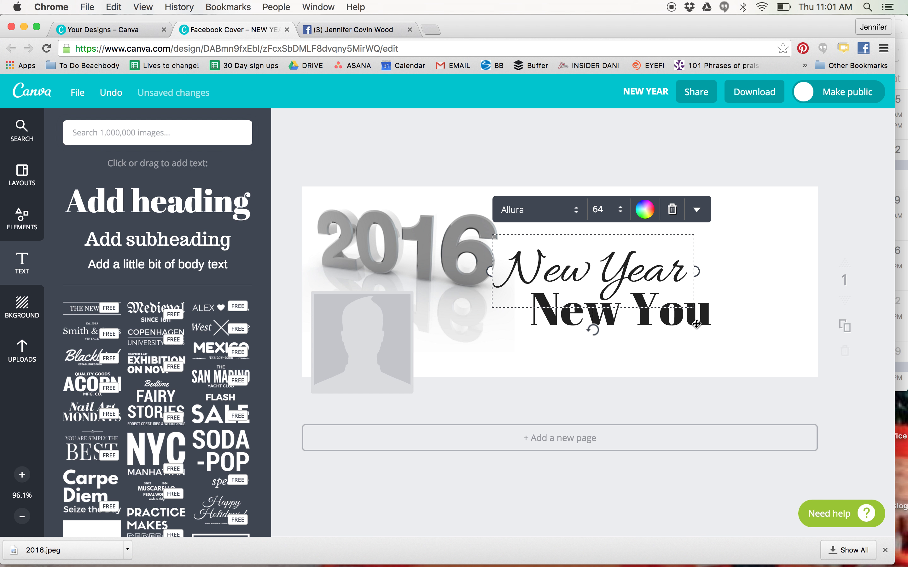
Set the New You text to size 64 and reposition both text lines closely stacked to the right of the 2016 picture
click(716, 334)
click(701, 317)
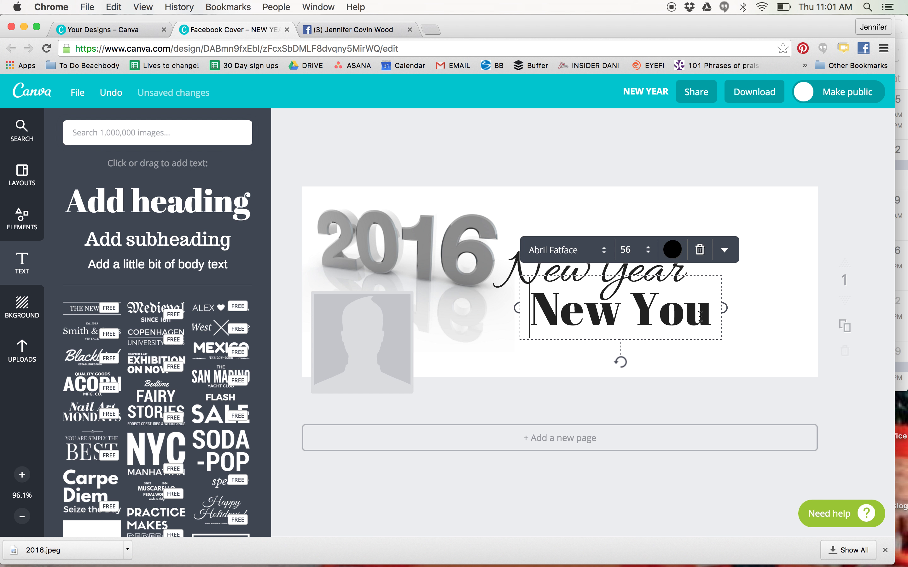
click(638, 252)
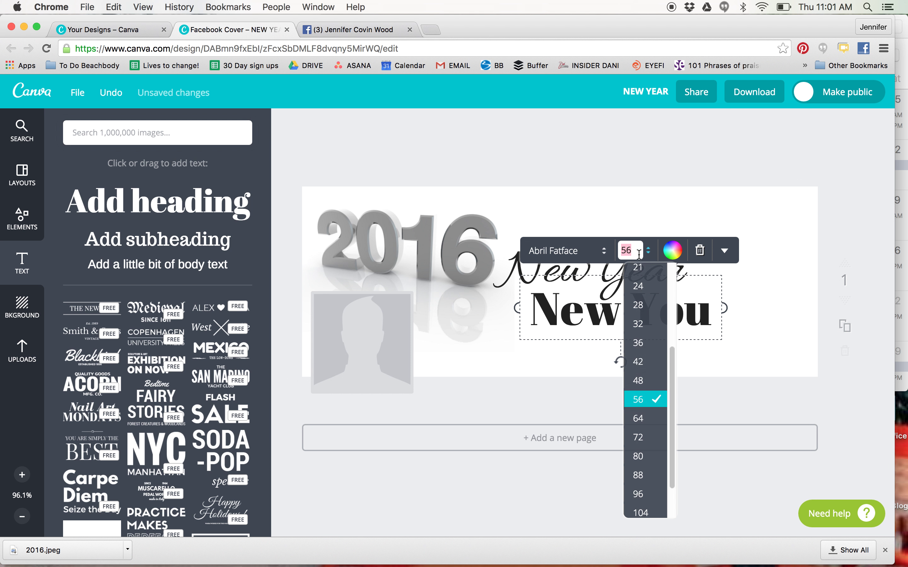
click(651, 419)
drag(700, 300, 731, 268)
drag(527, 256, 547, 241)
click(498, 225)
click(557, 199)
drag(572, 310, 555, 301)
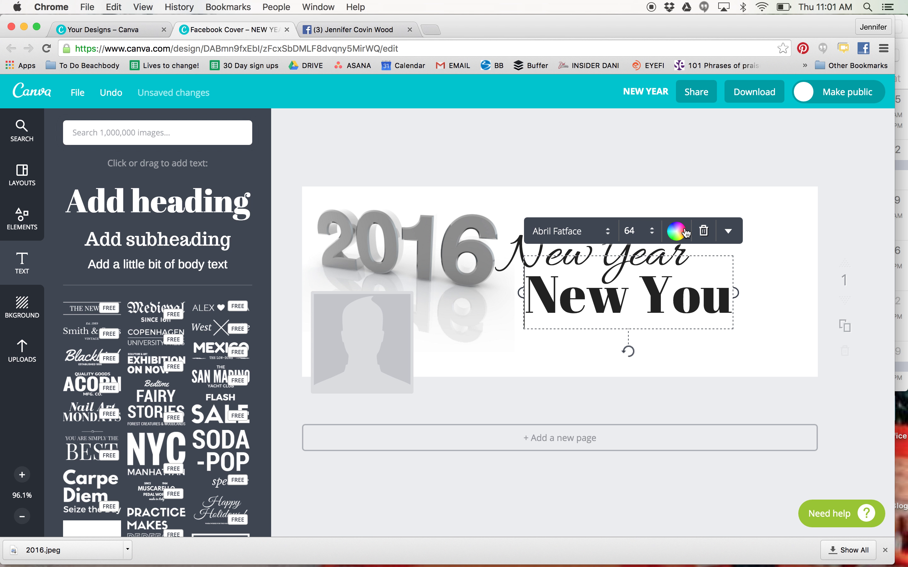
Change the colour of the New You text to red
click(683, 232)
click(689, 163)
click(785, 241)
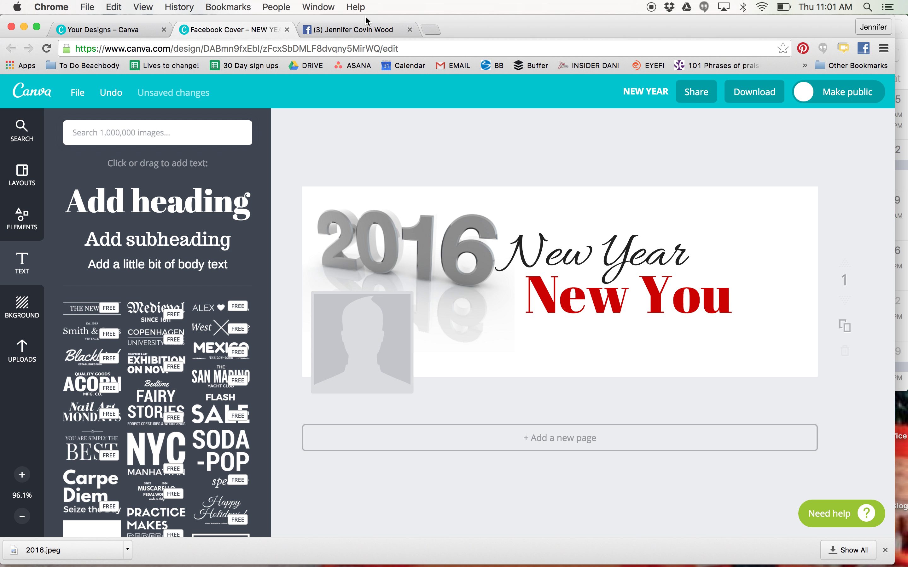
Search Google Images for "fitness motivation quote" in a new browser tab and browse the quote pictures
click(432, 30)
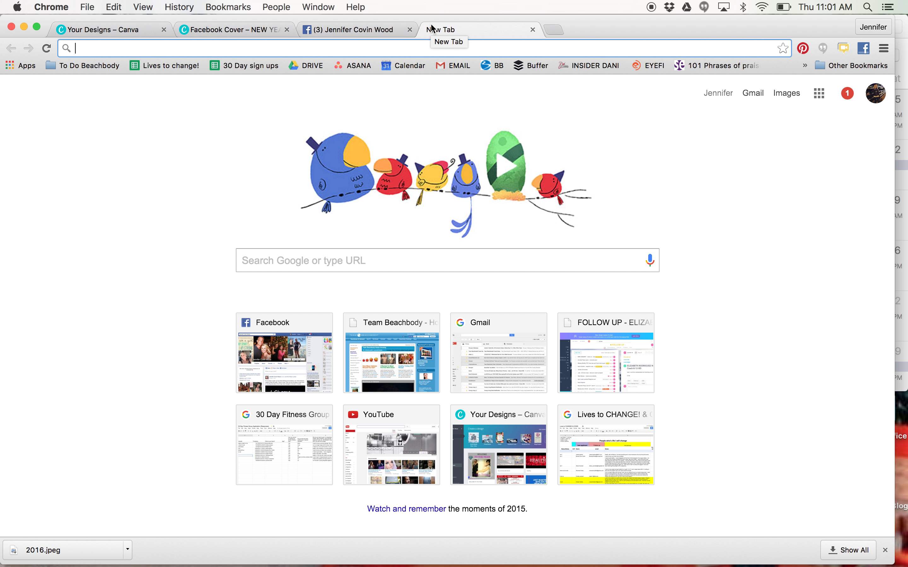
text(fitness moti)
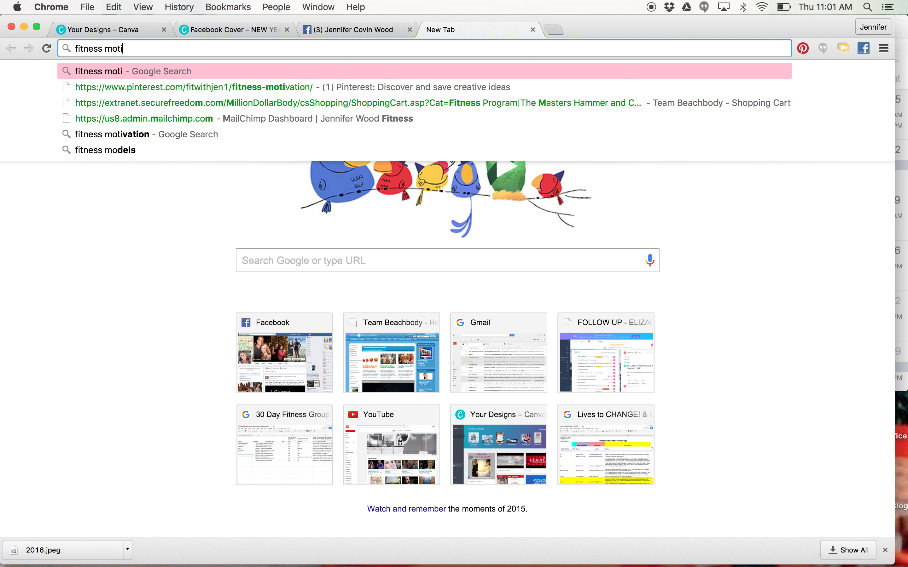
text(vation quote)
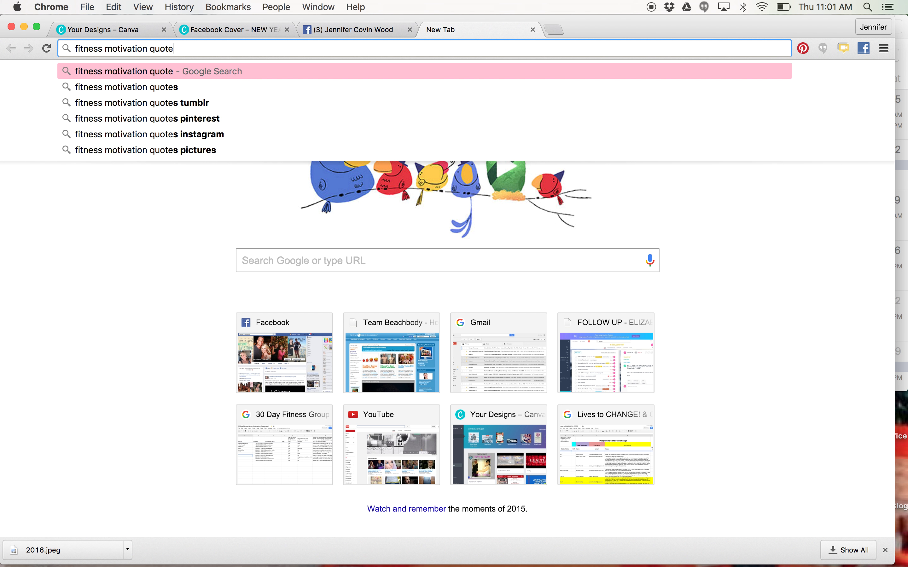
key(Return)
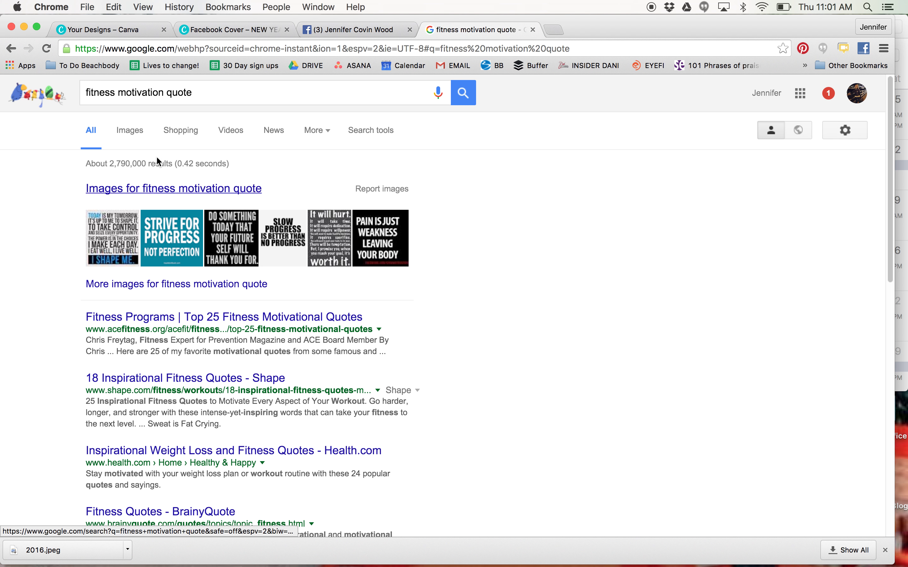
click(135, 133)
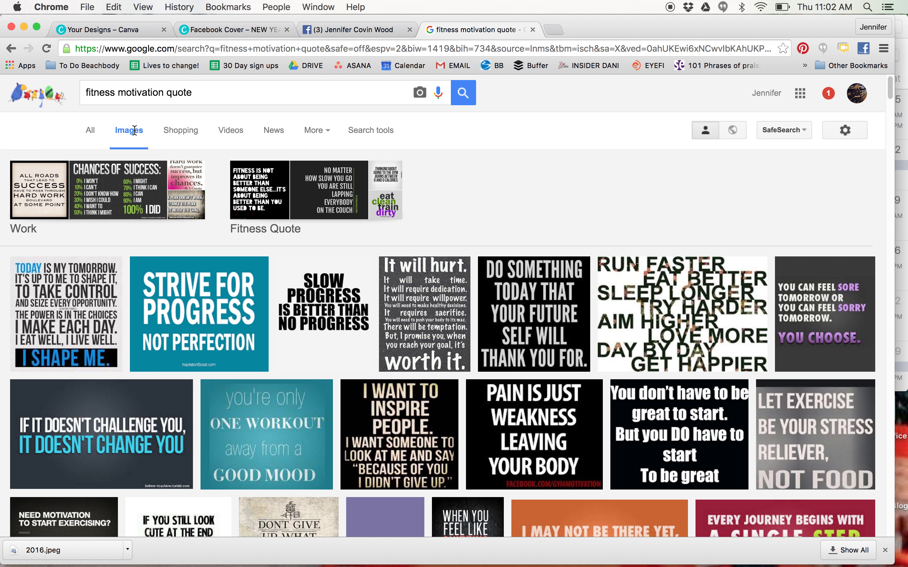
scroll(134, 132, down, 10)
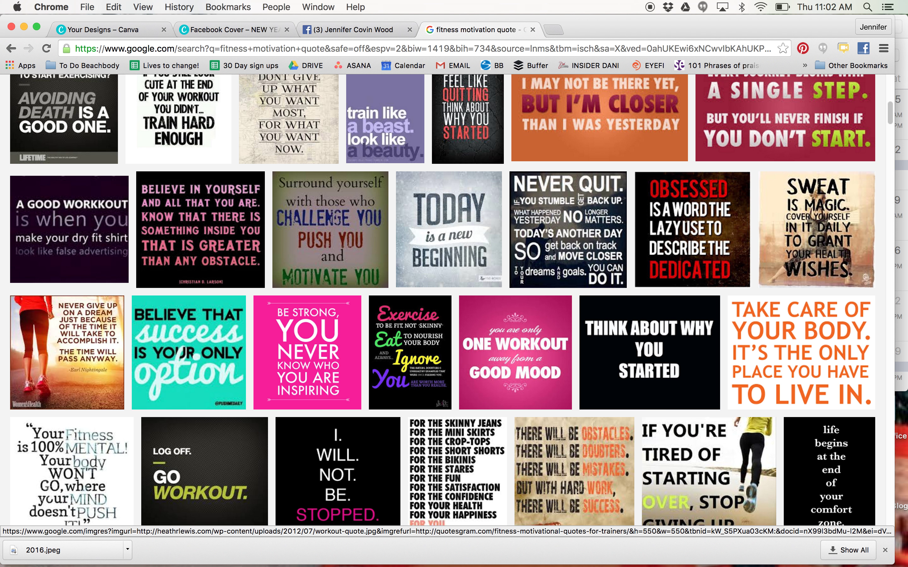
scroll(443, 300, down, 6)
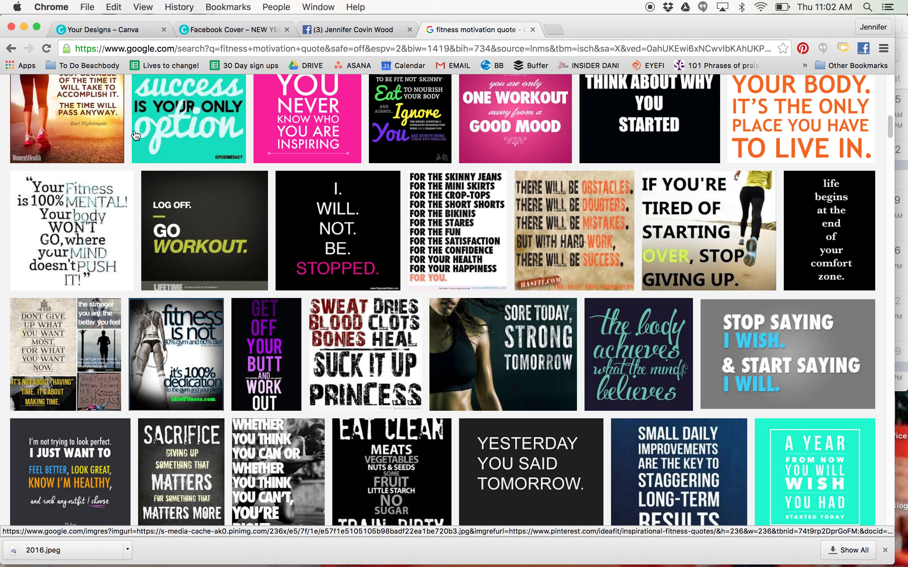
Open the "the body achieves what the mind believes" picture in the image results and return to the Canva cover
click(660, 335)
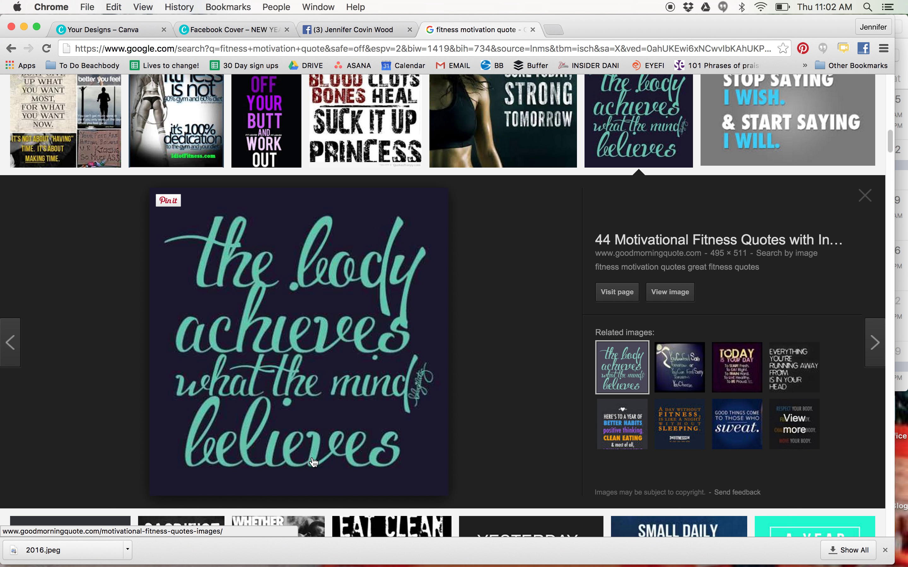
click(360, 30)
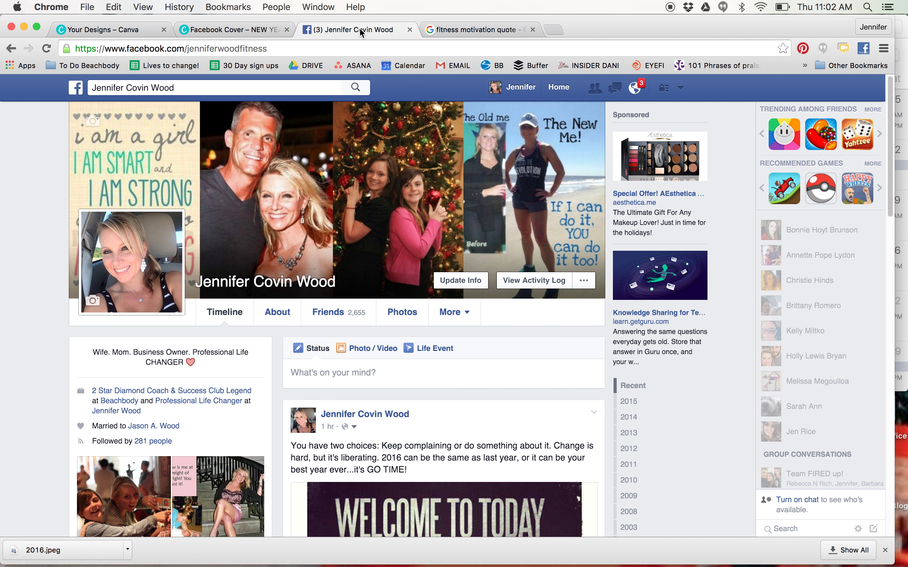
click(251, 31)
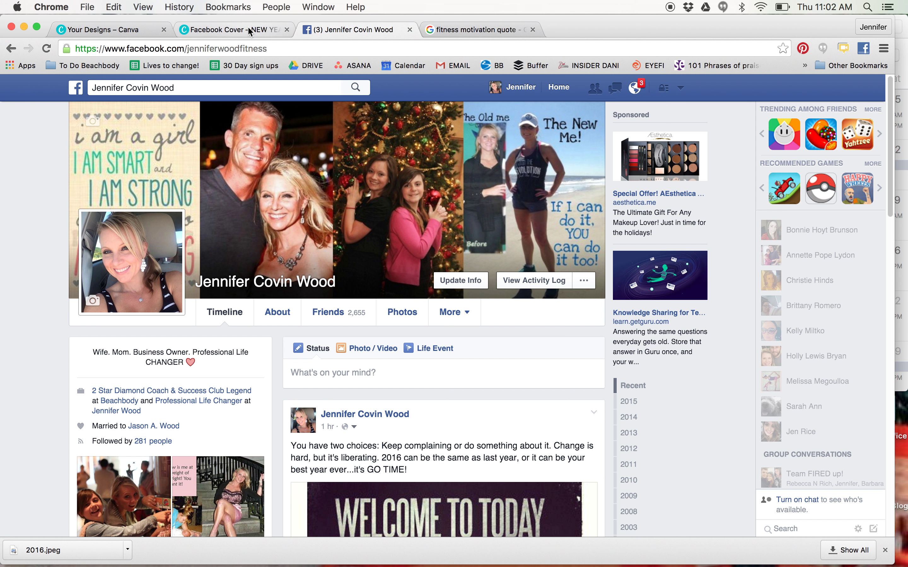
Add a subheading below New You reading "The body achieves what the mind beleives"
click(141, 238)
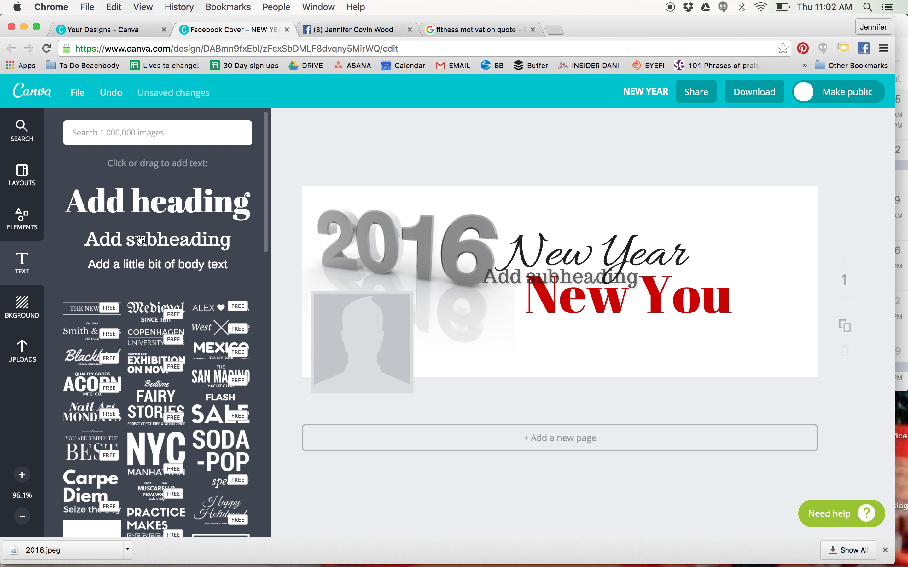
drag(616, 280, 625, 335)
triple_click(610, 346)
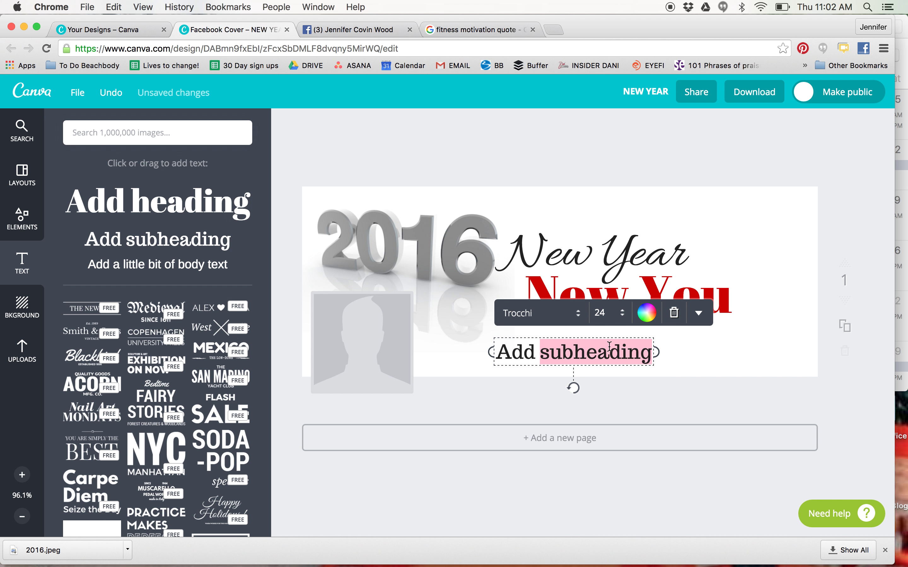
text(THe)
key(BackSpace)
key(BackSpace)
text(he body achi)
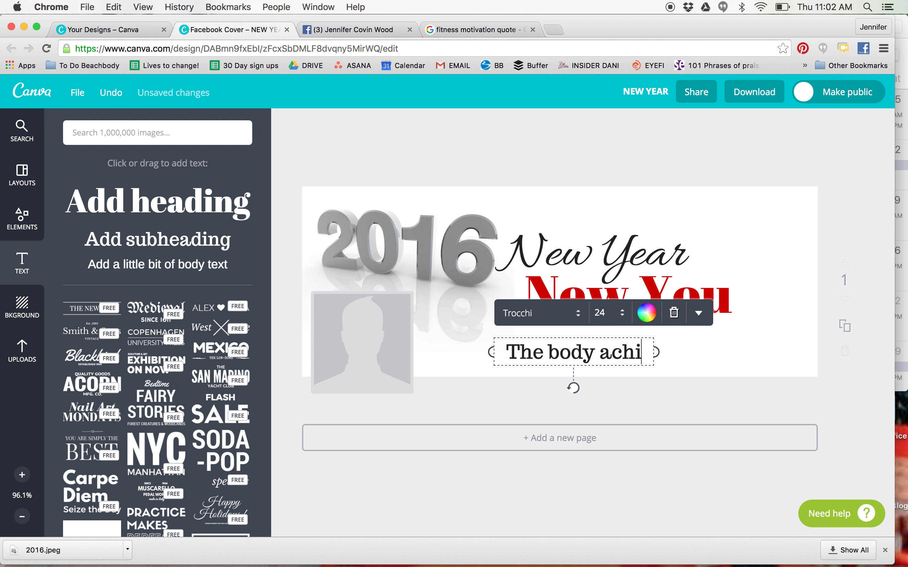
text(eves what the)
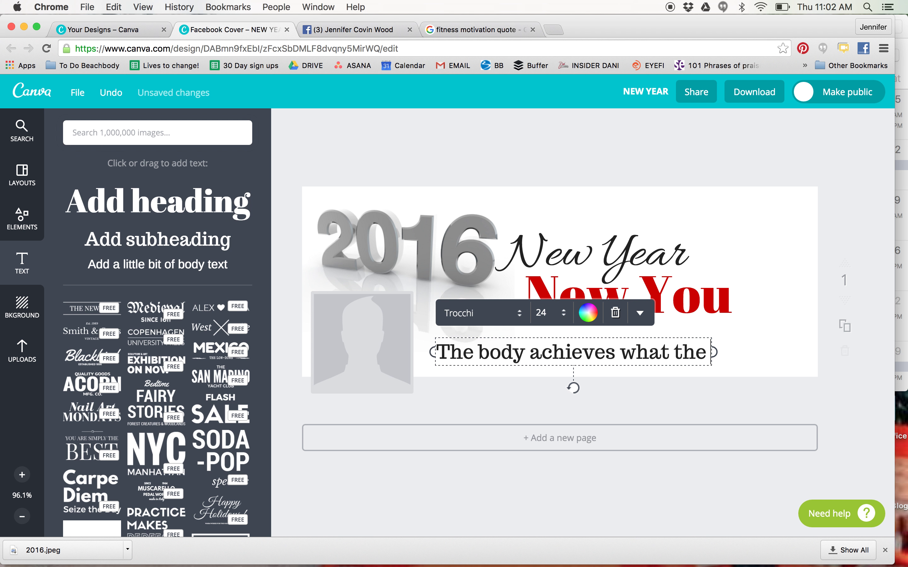
text( mind beleives)
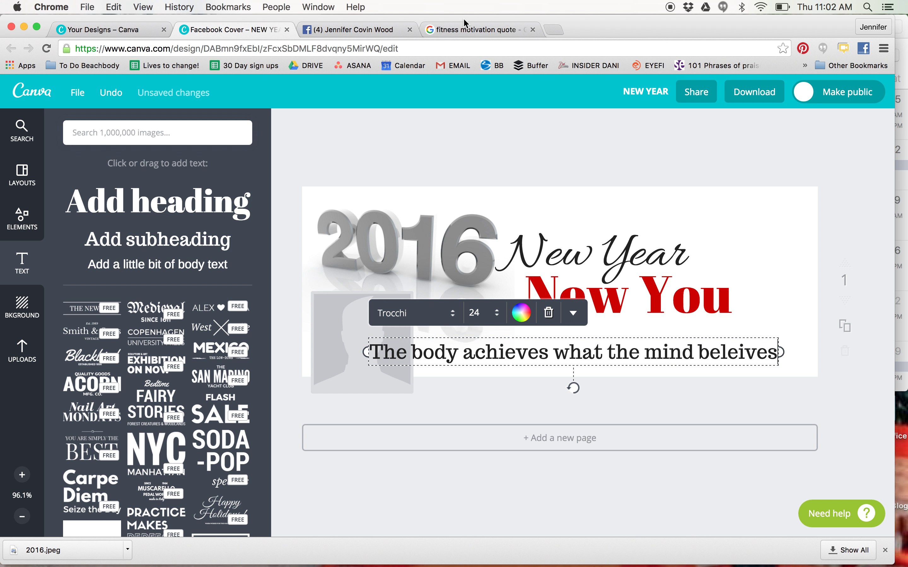
Check the quote's wording against the Google picture and correct the last word of the cover text to "believes"
click(465, 29)
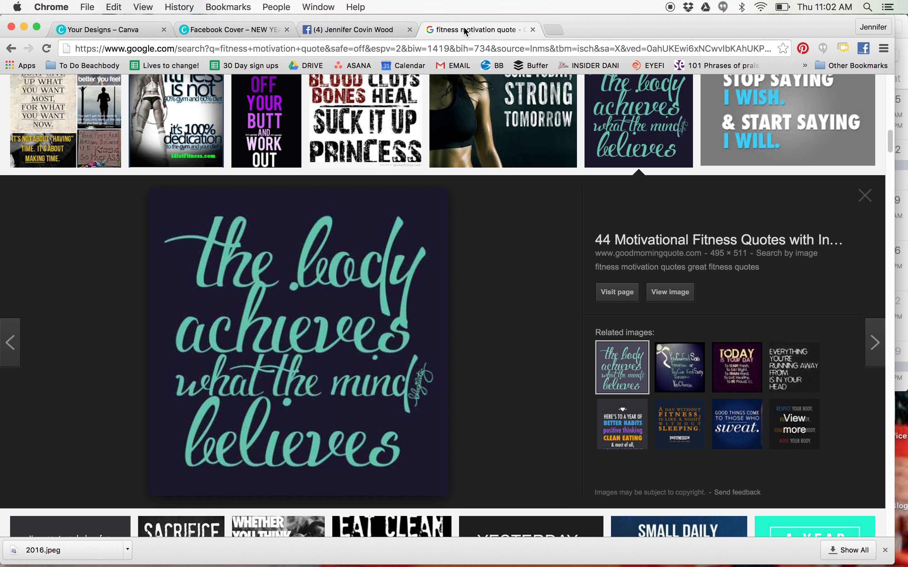
click(356, 30)
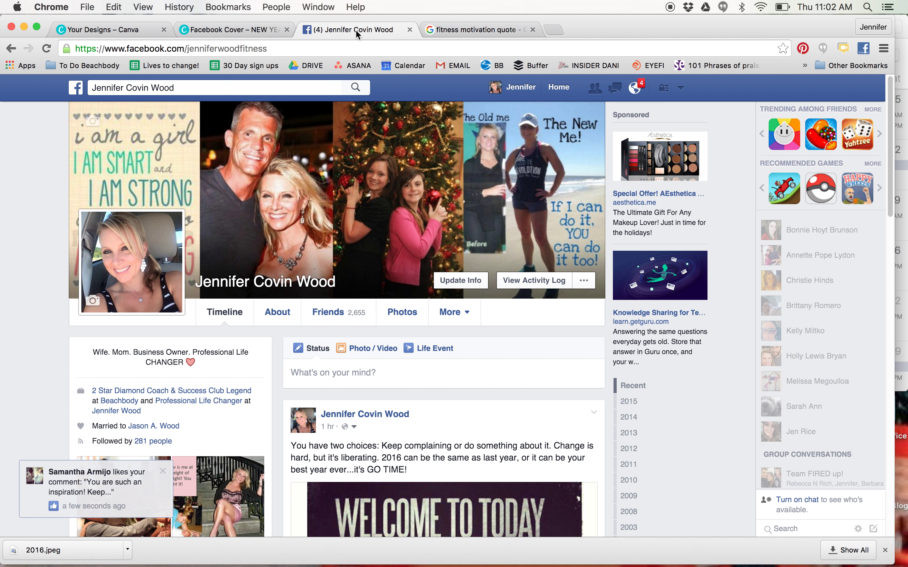
click(225, 29)
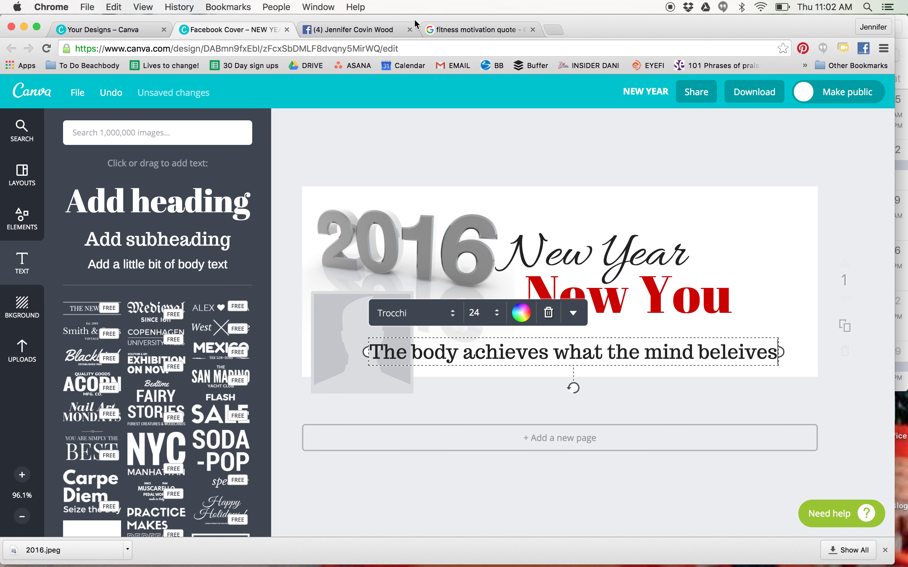
click(473, 28)
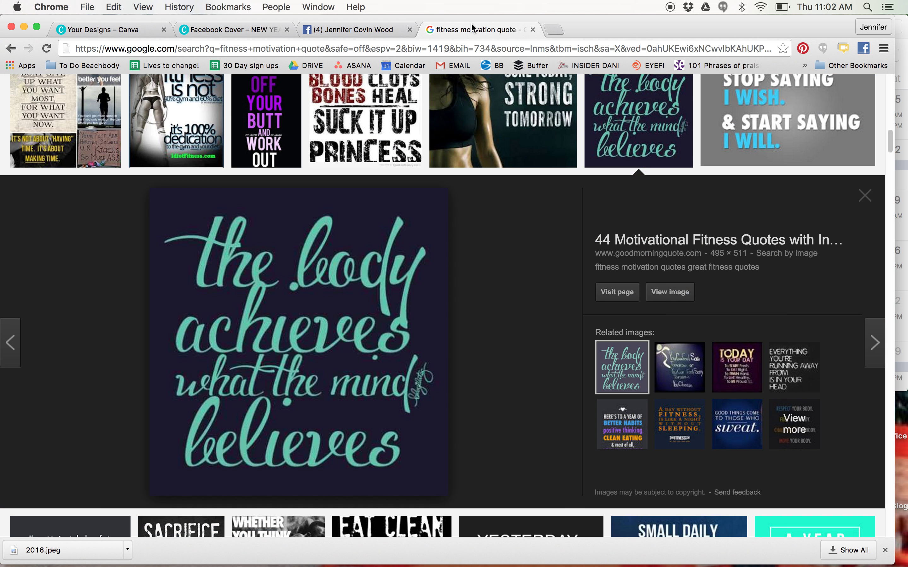
click(255, 30)
key(BackSpace)
key(BackSpace)
key(BackSpace)
key(BackSpace)
key(BackSpace)
text(ieves what the mind believes)
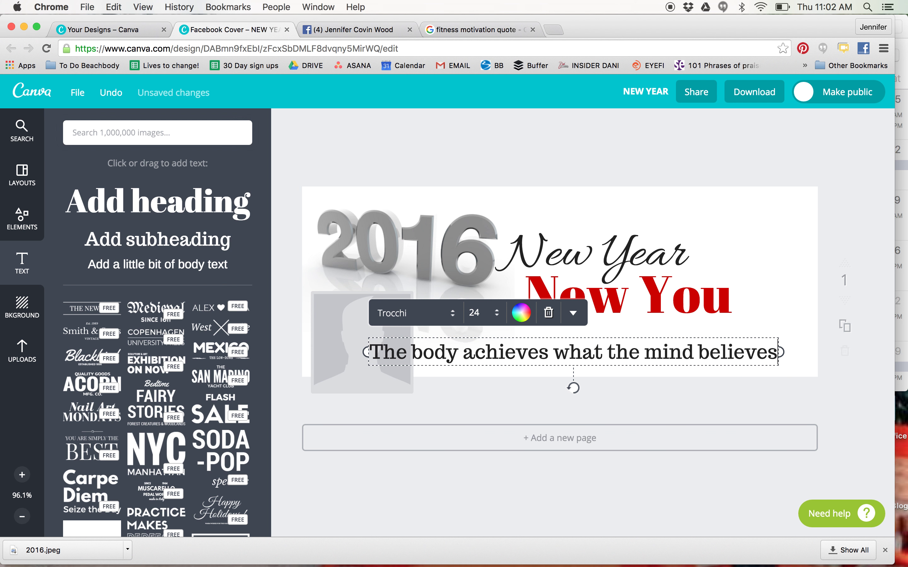
click(472, 30)
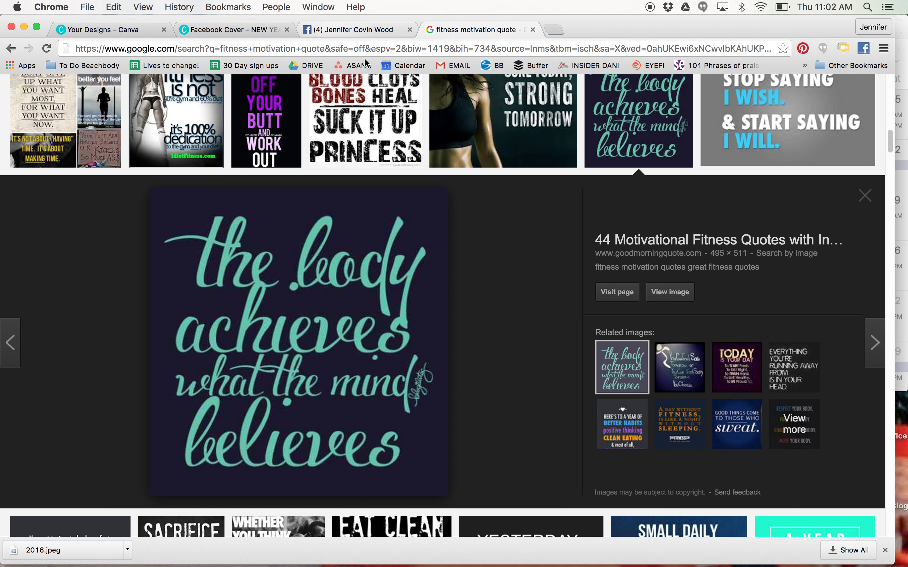
click(349, 30)
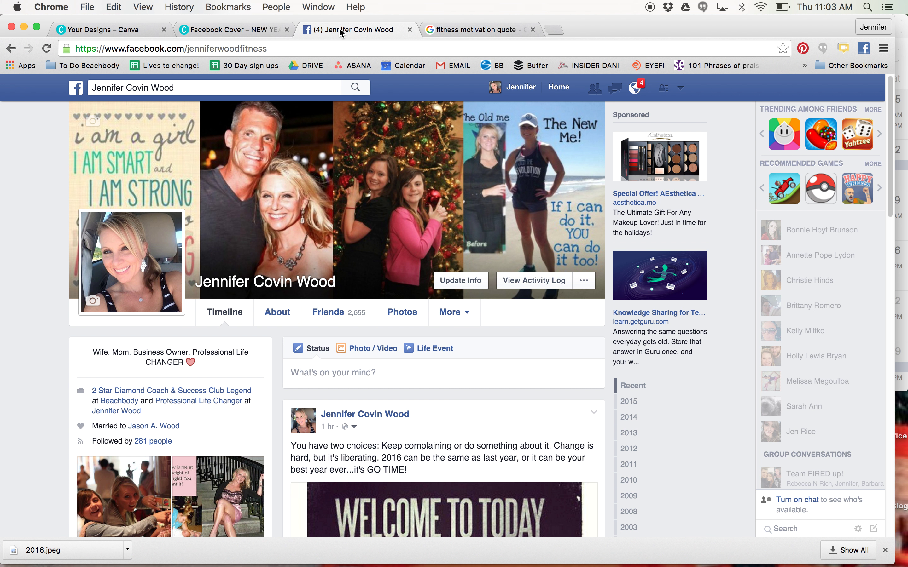
click(206, 33)
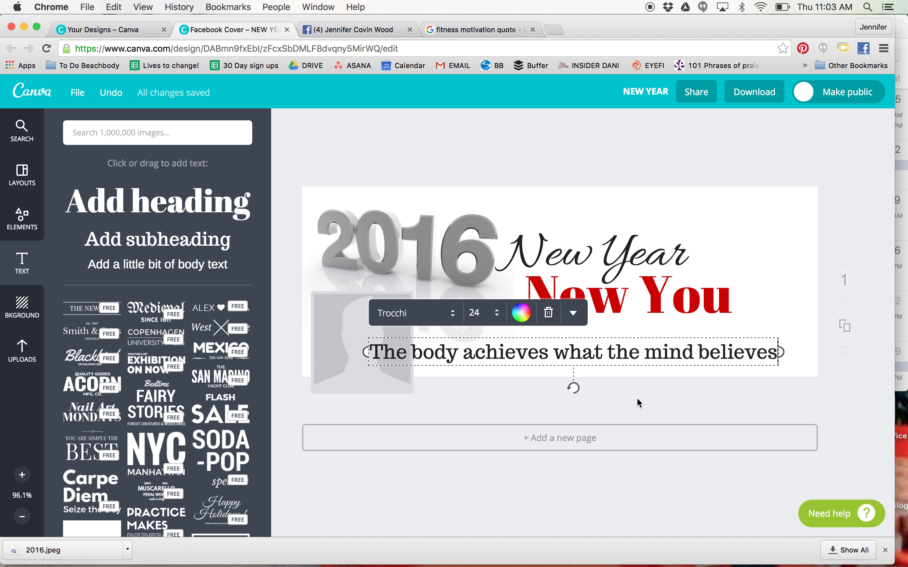
text(~)
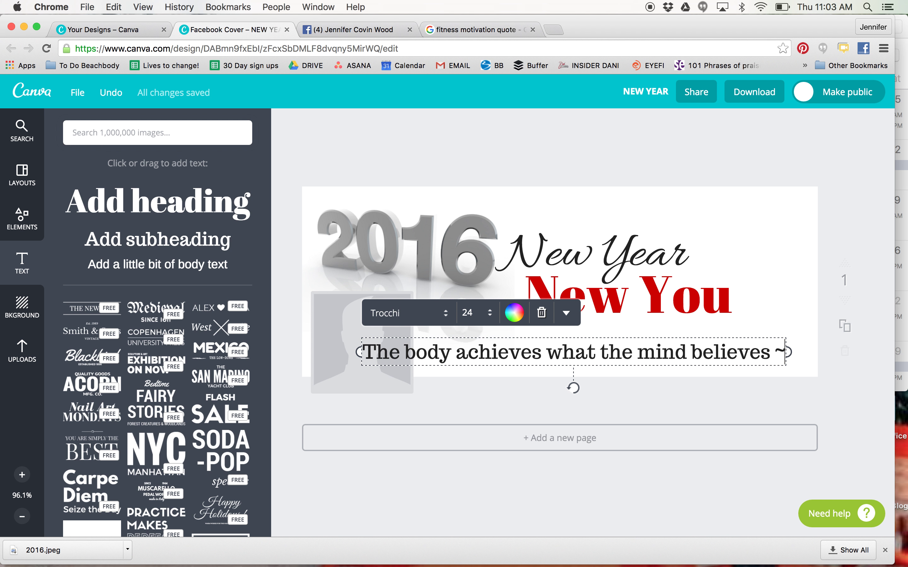
key(BackSpace)
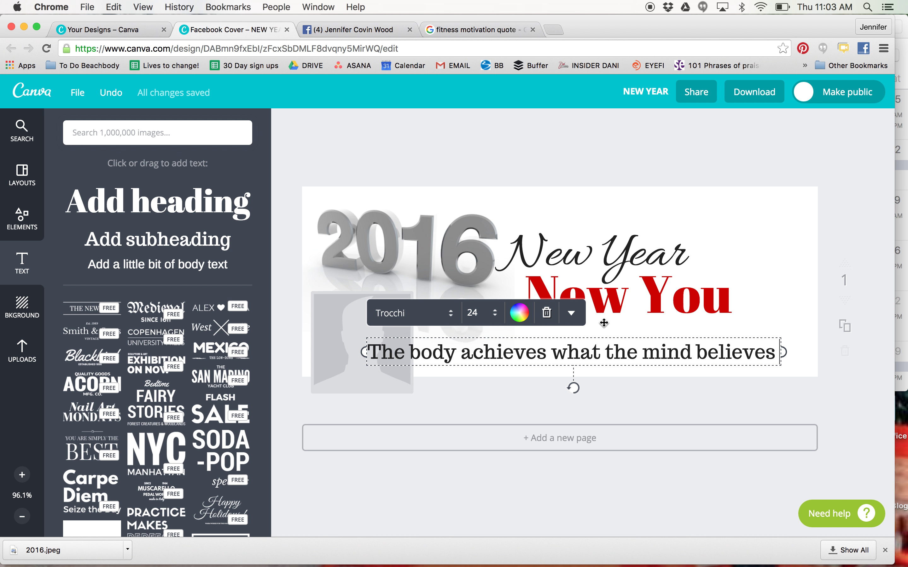
Try the Sunday and Six Caps fonts on the quote text
click(451, 313)
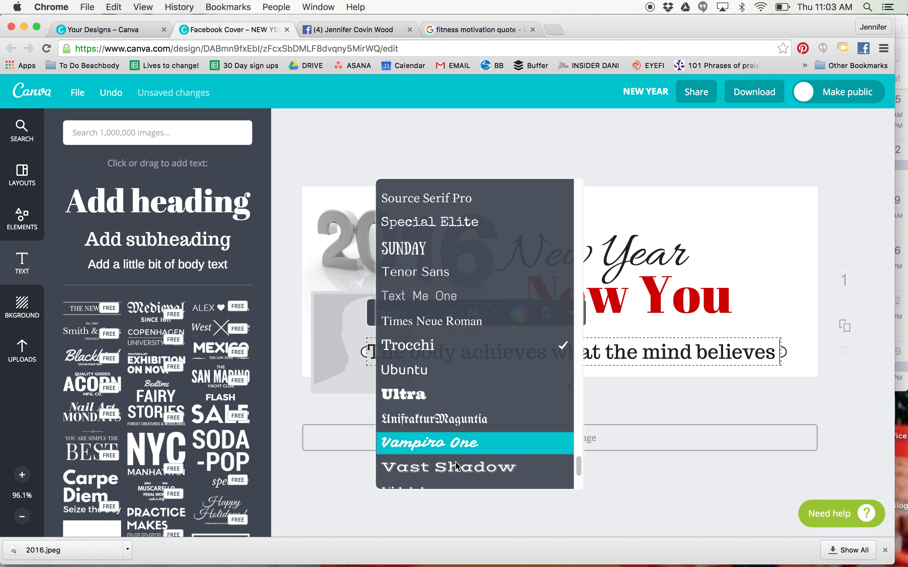
click(462, 245)
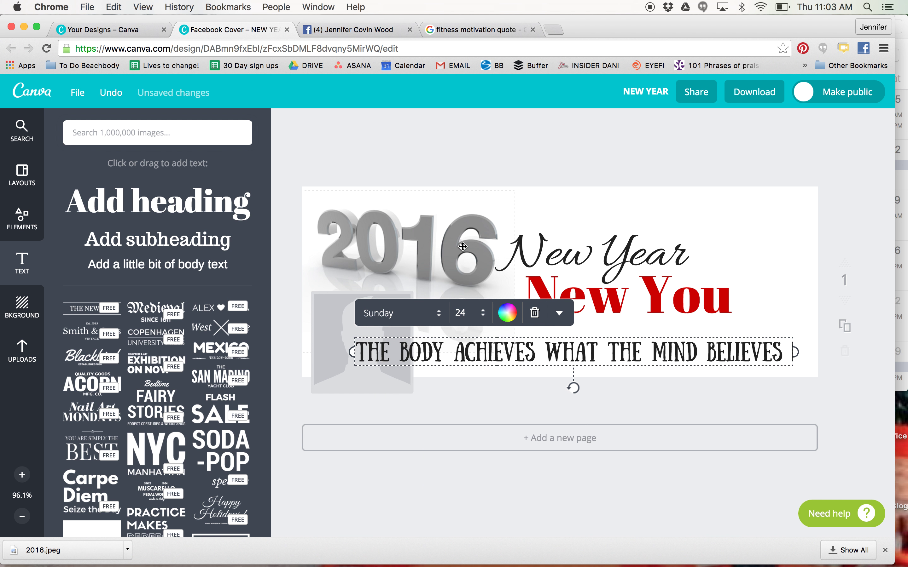
click(441, 313)
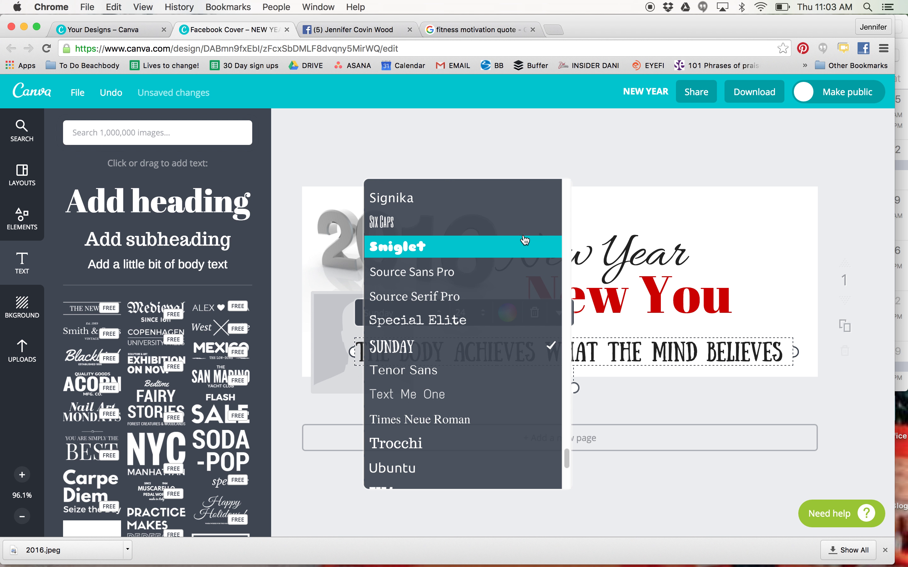
click(524, 228)
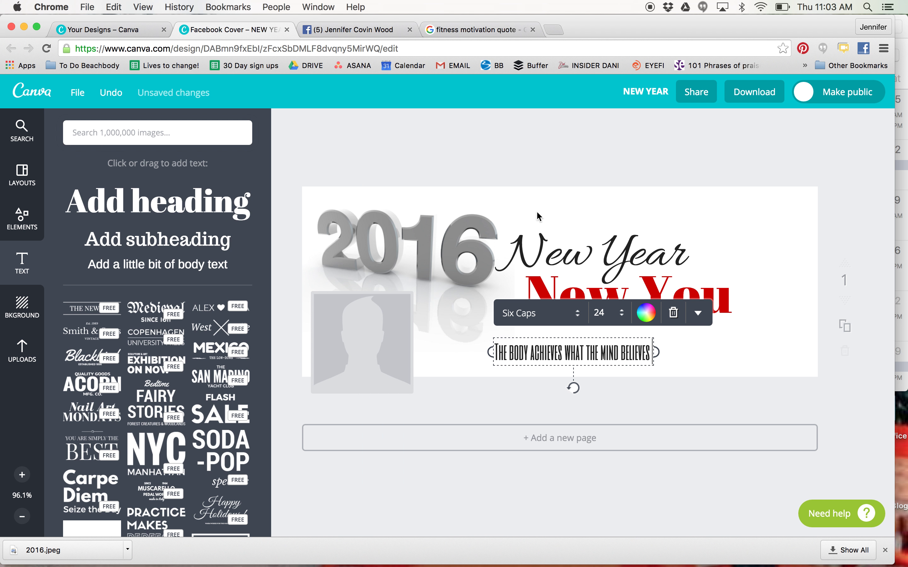
Set the quote text to the Satisfy font at size 21
click(563, 313)
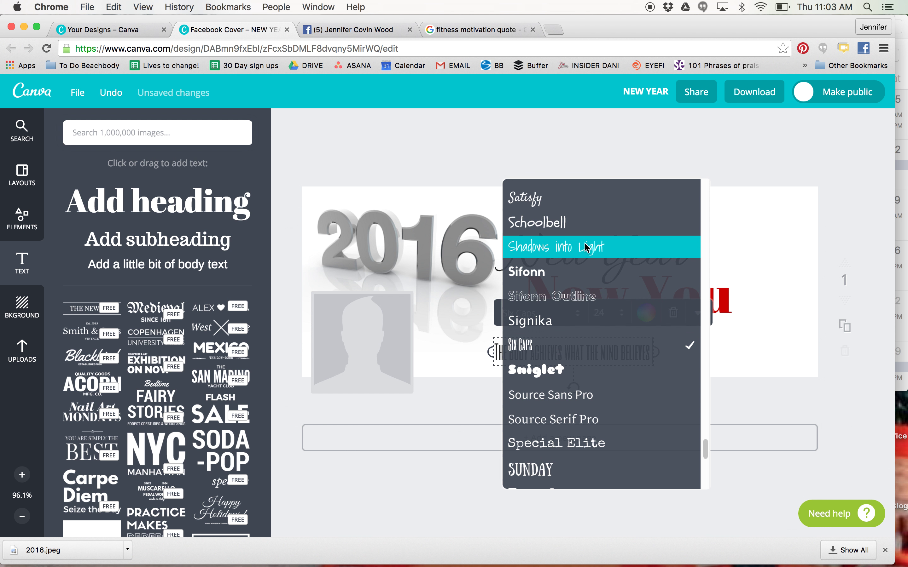
click(567, 208)
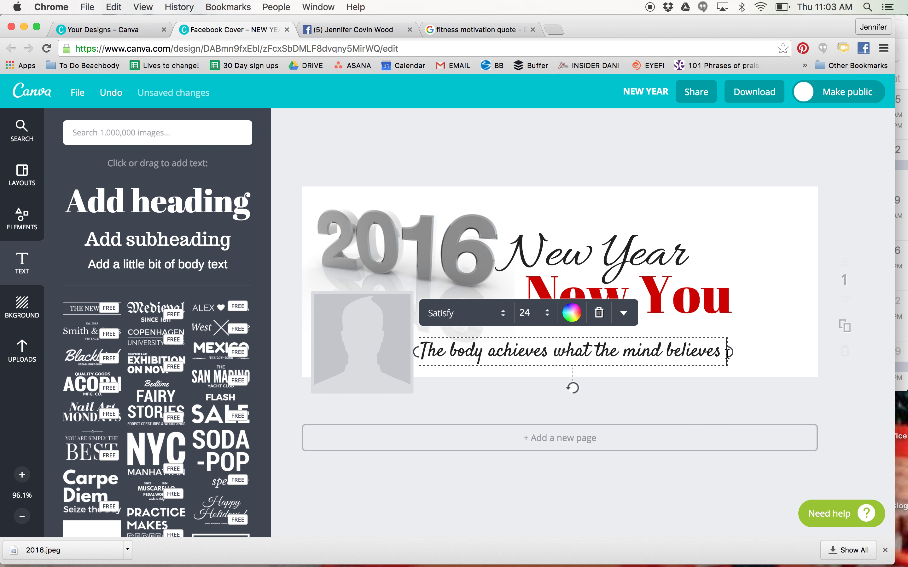
click(545, 313)
click(552, 404)
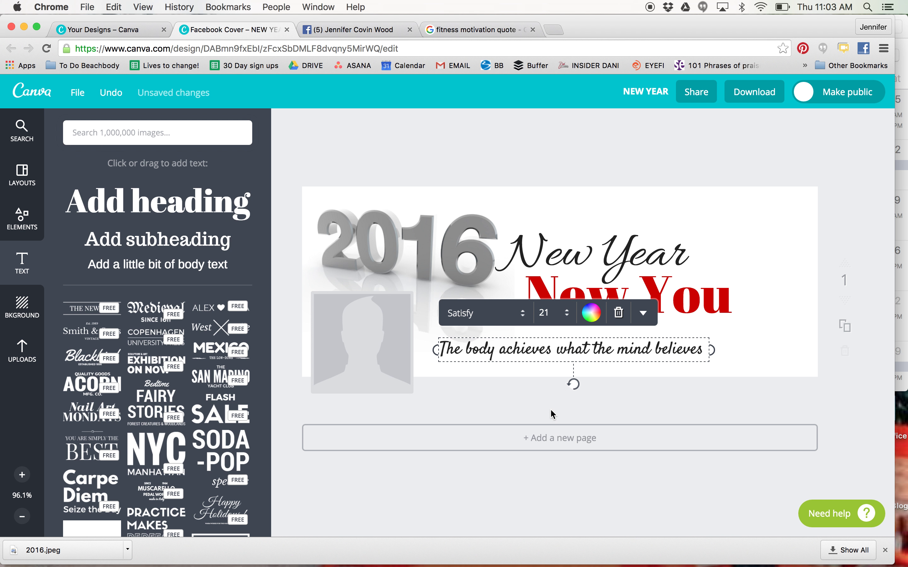
Enlarge the quote to size 32 and place it directly beneath New You, starting near the cover's left edge
click(549, 314)
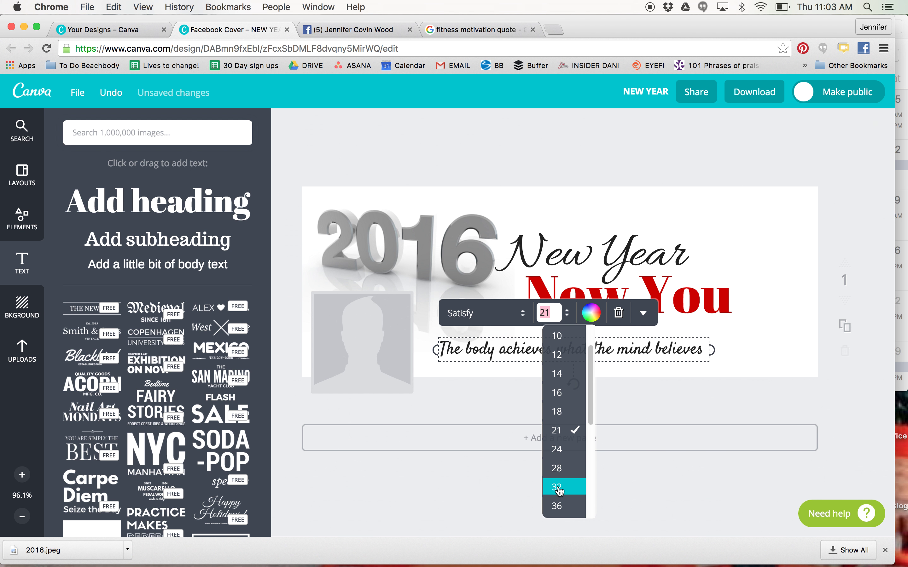
click(559, 486)
drag(577, 335, 513, 310)
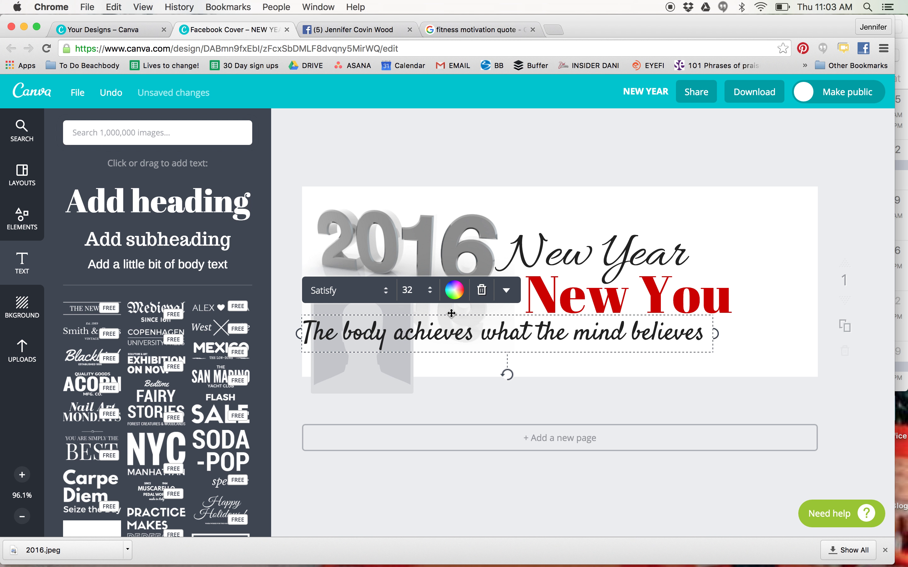
drag(459, 313, 462, 314)
click(750, 360)
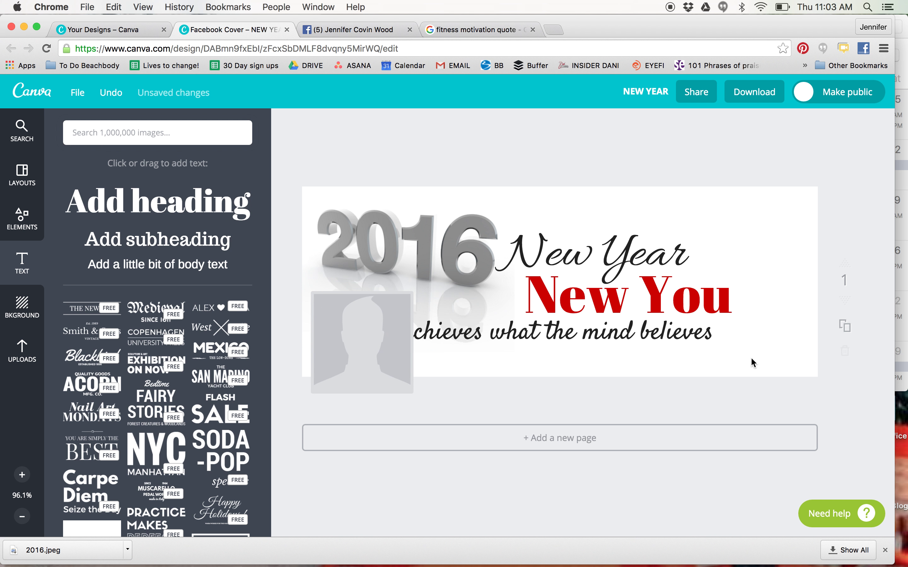
Try a reduced blue-star P.U.S.H. Revolution logo from the uploads in the cover's lower-right corner, and delete it
click(24, 348)
drag(264, 209, 268, 428)
drag(265, 348, 268, 476)
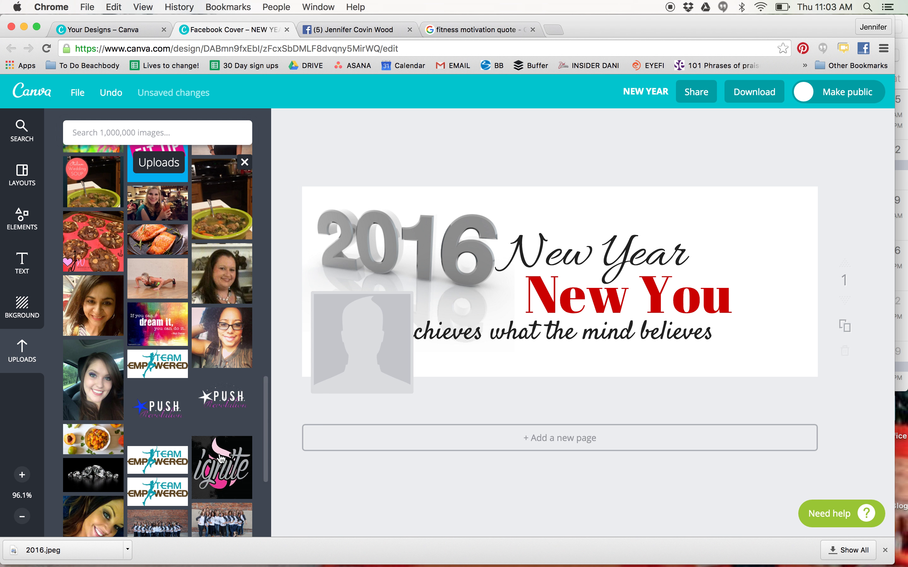
click(158, 413)
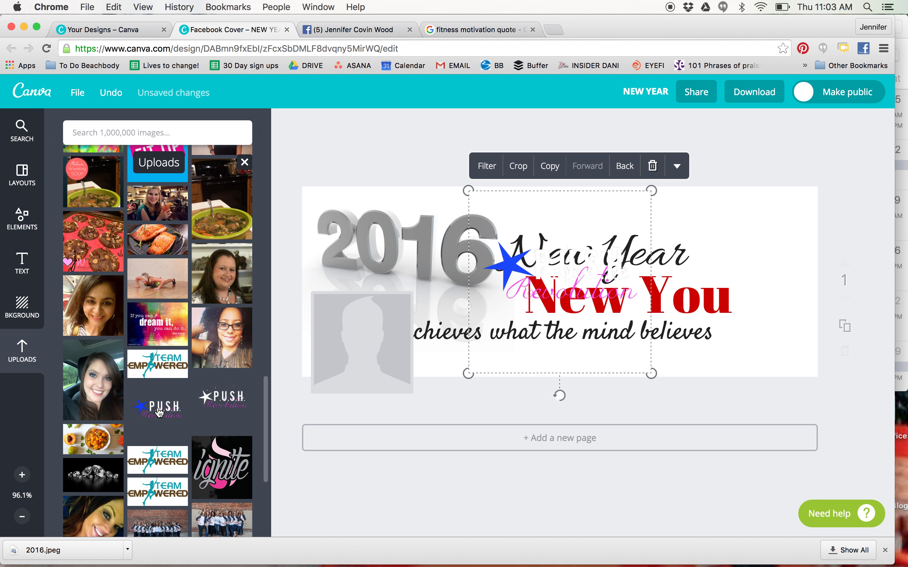
drag(475, 369, 547, 297)
drag(610, 237, 771, 343)
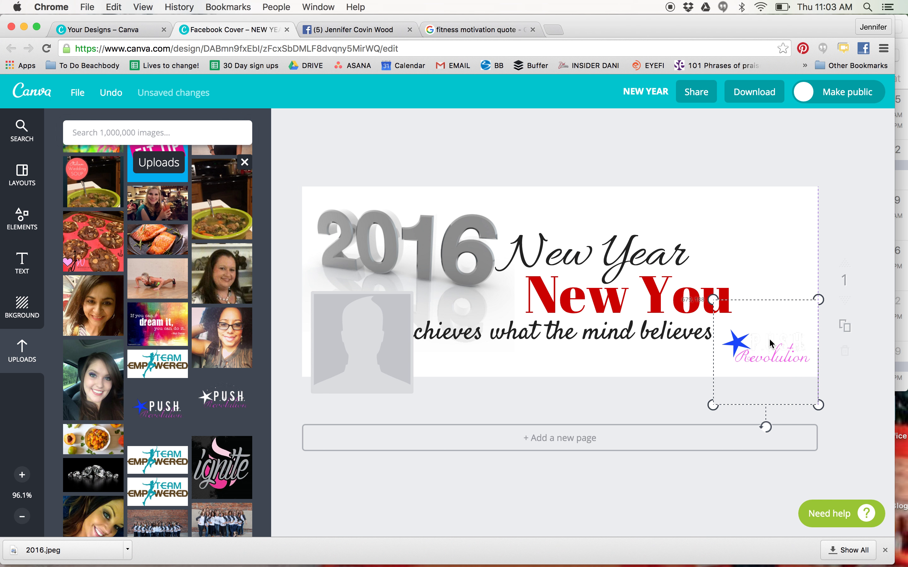
drag(769, 337, 766, 339)
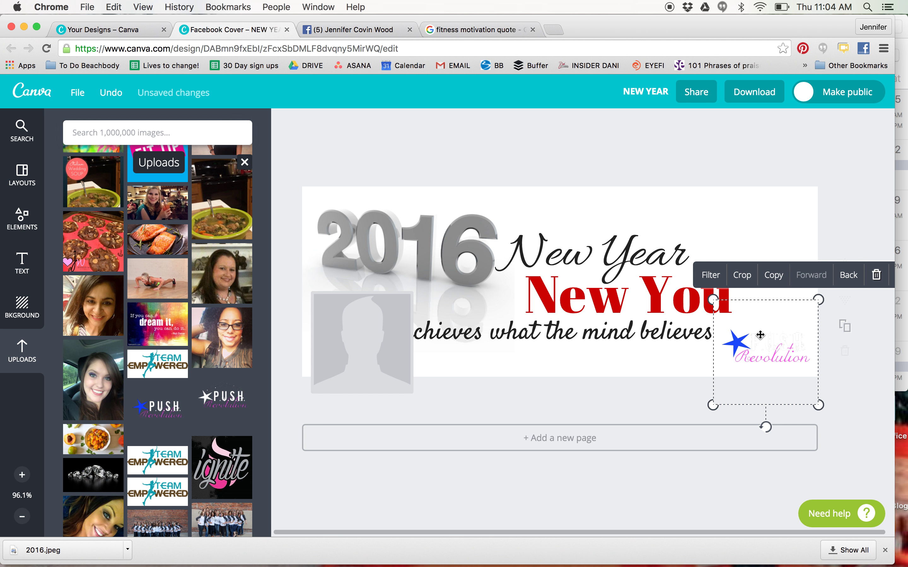
click(877, 275)
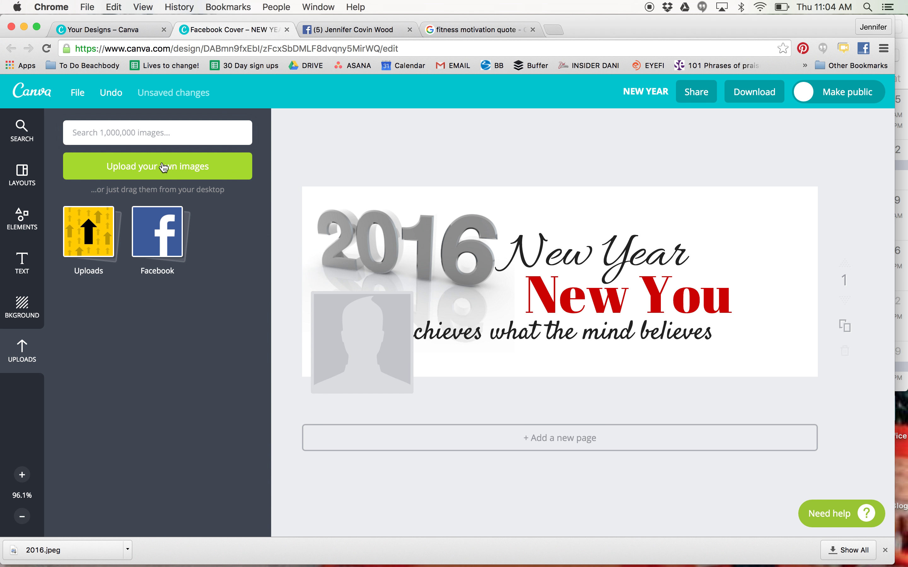
click(79, 235)
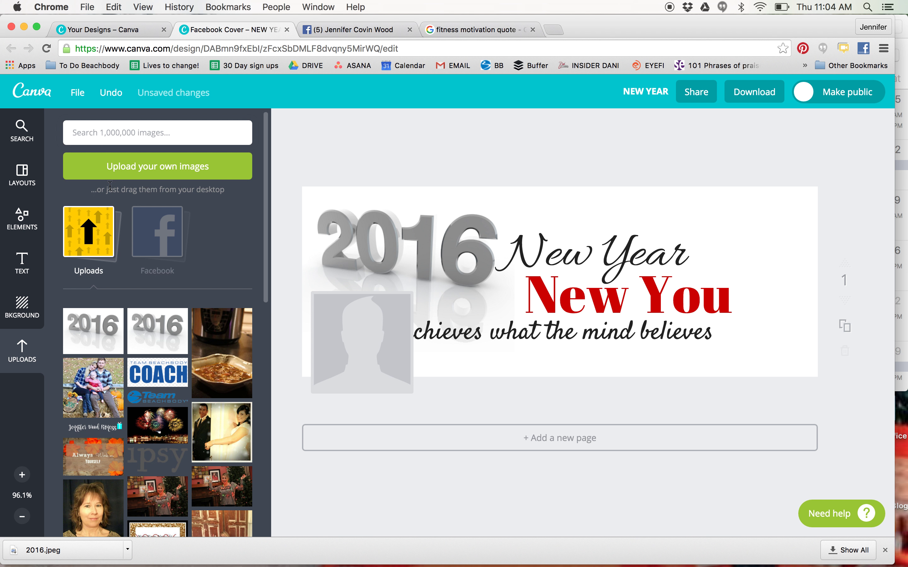
Add the subheading text PUSH and place it in the cover's upper-right corner
click(22, 259)
drag(133, 245, 557, 297)
text(P)
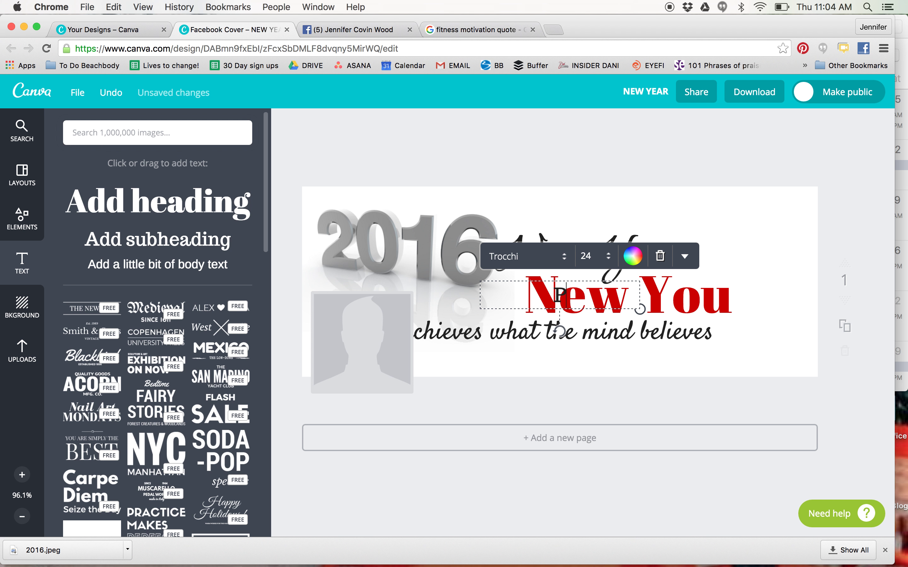
text(USH)
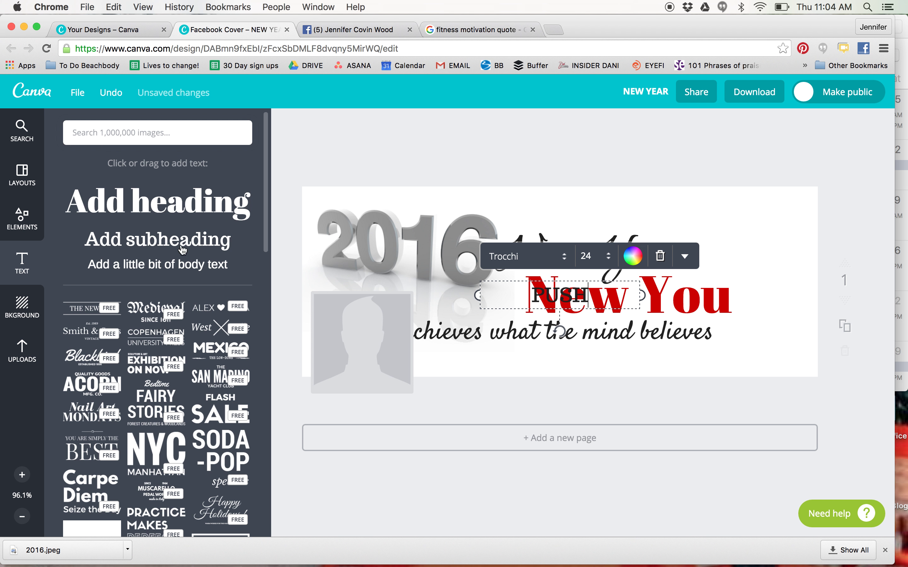
drag(594, 280, 756, 190)
click(757, 241)
Add the subheading Revolution in the Great Vibes font and arrange it directly beneath PUSH, offset slightly to the right
click(176, 244)
text(Revolution)
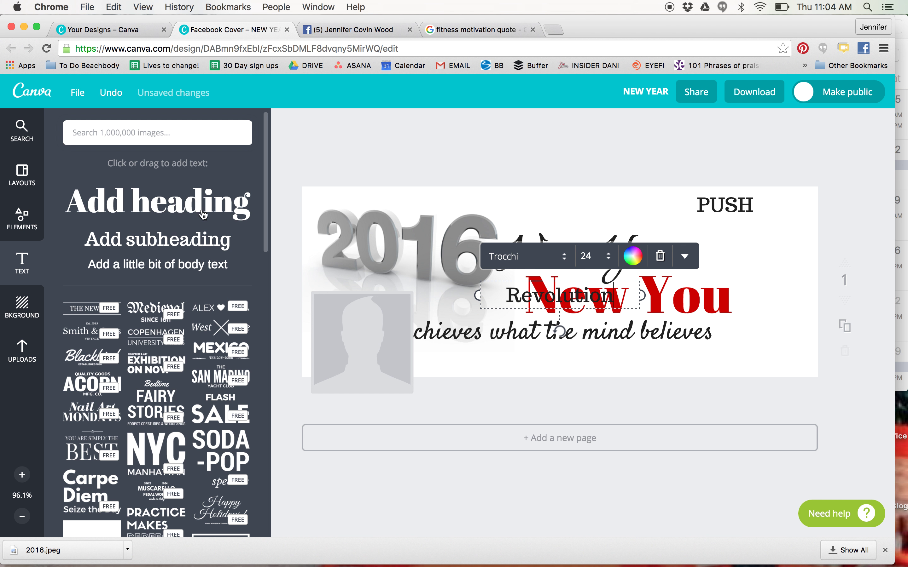
click(561, 261)
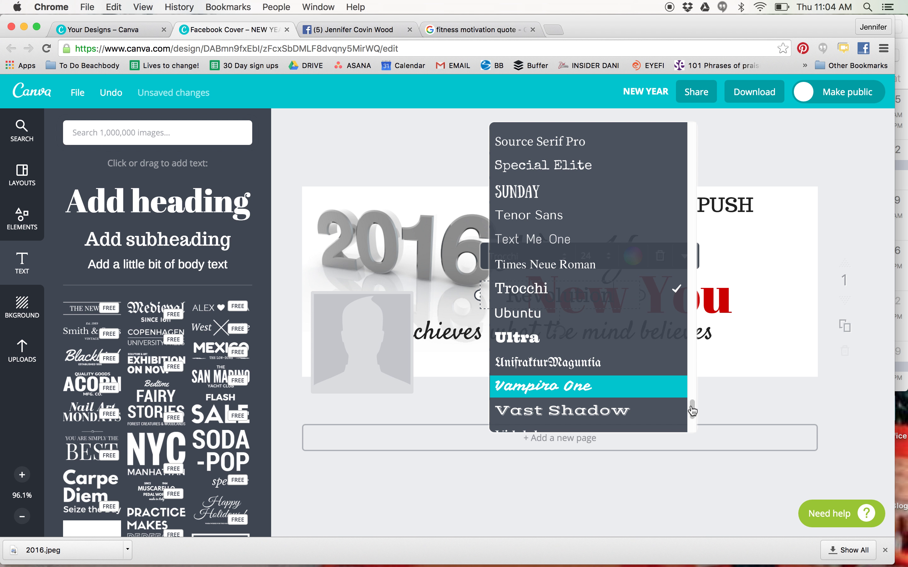
drag(691, 411, 696, 254)
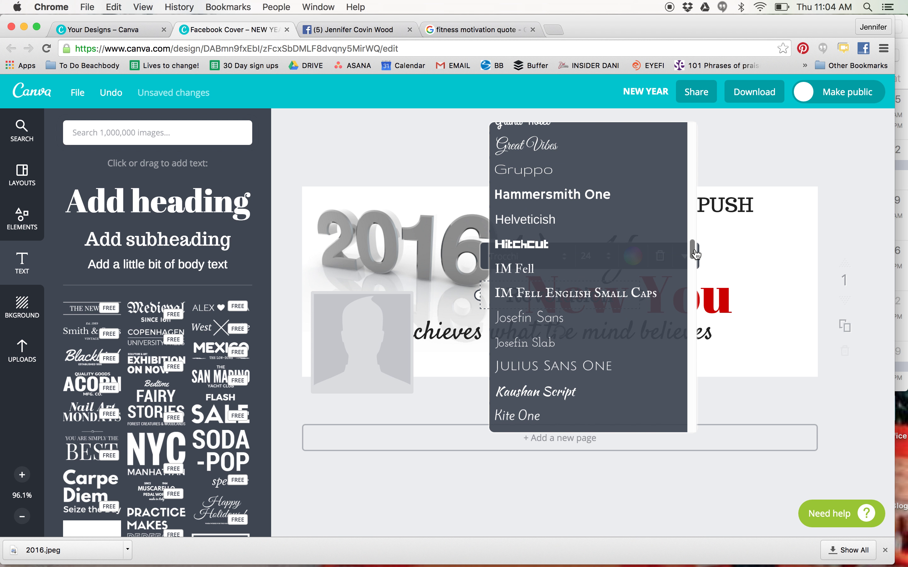
click(557, 145)
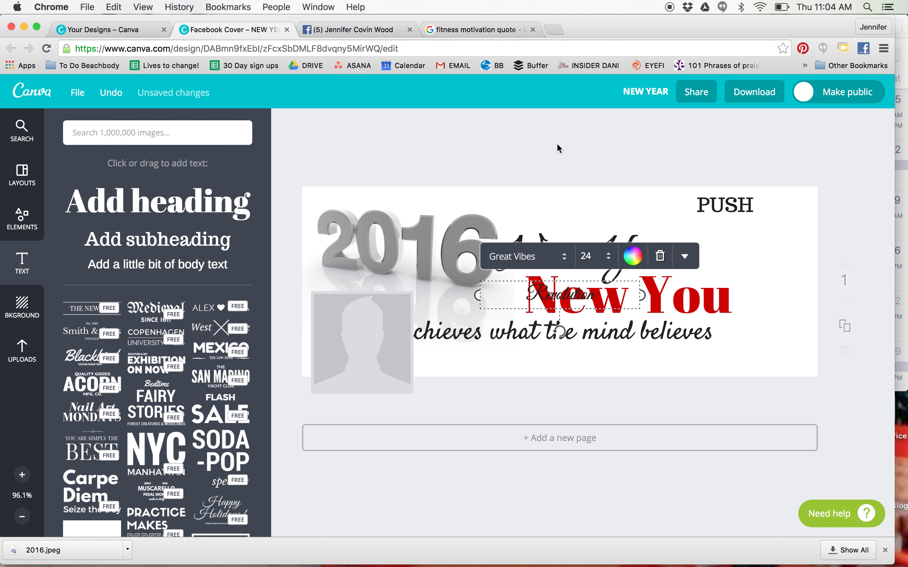
drag(565, 278, 751, 208)
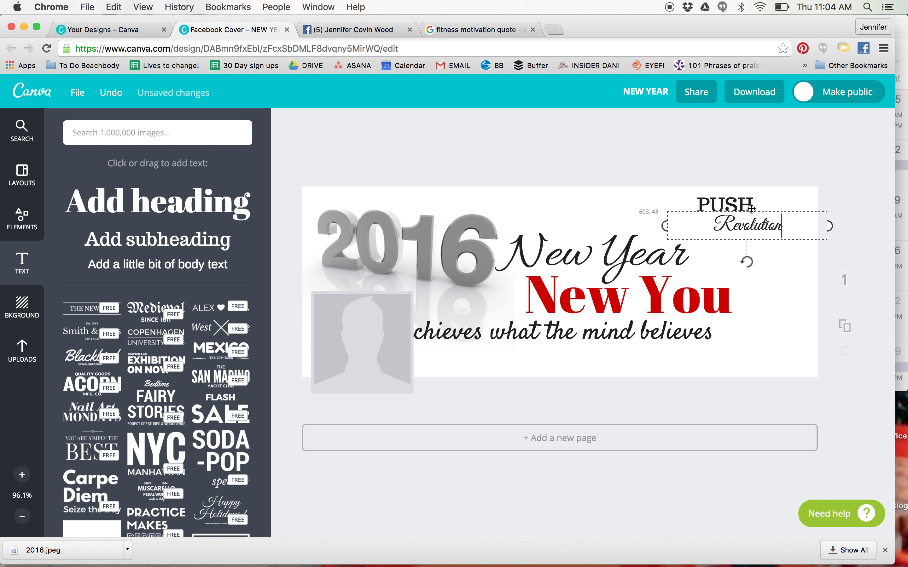
drag(751, 209, 715, 218)
click(648, 215)
Add the body text Team in the Bebas Neue font and place it just above the end of PUSH
click(181, 271)
text(Team)
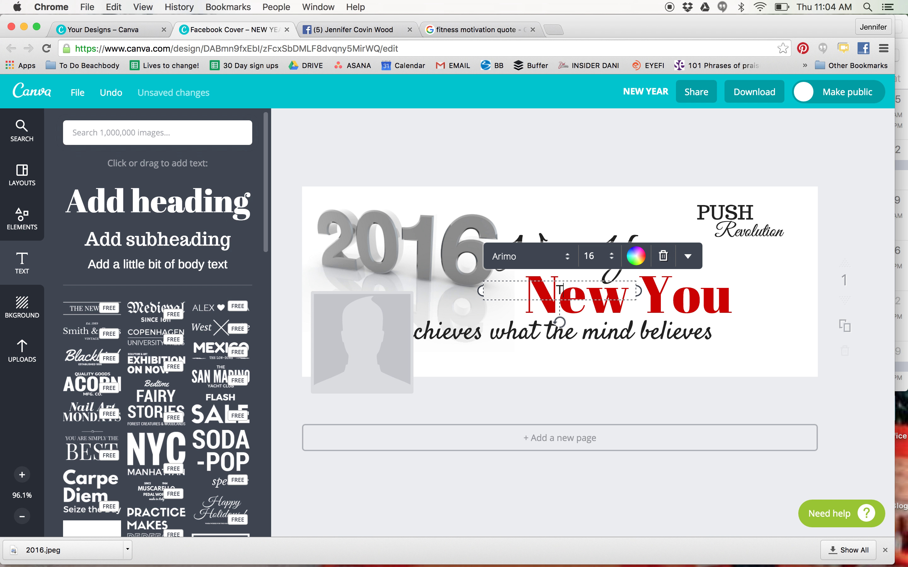
click(566, 258)
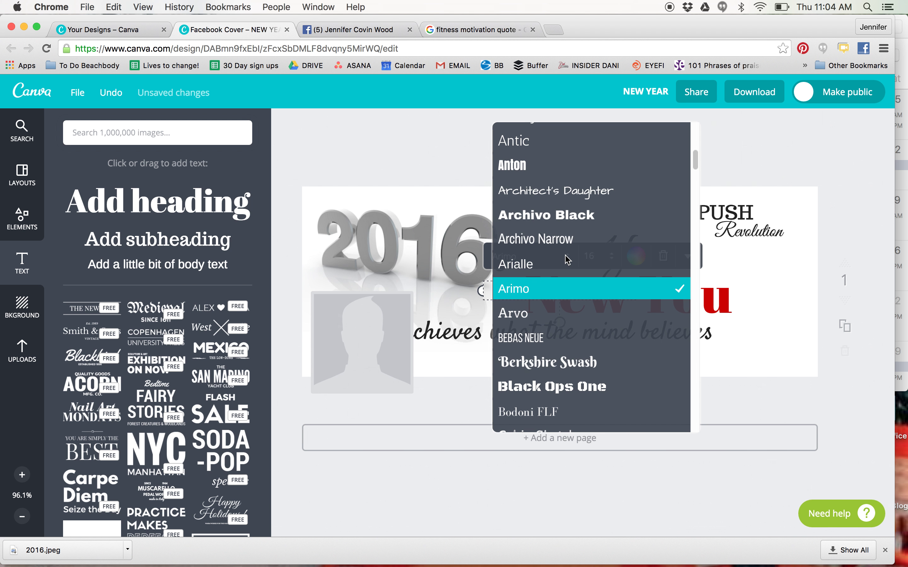
click(555, 338)
drag(564, 282, 750, 193)
click(800, 269)
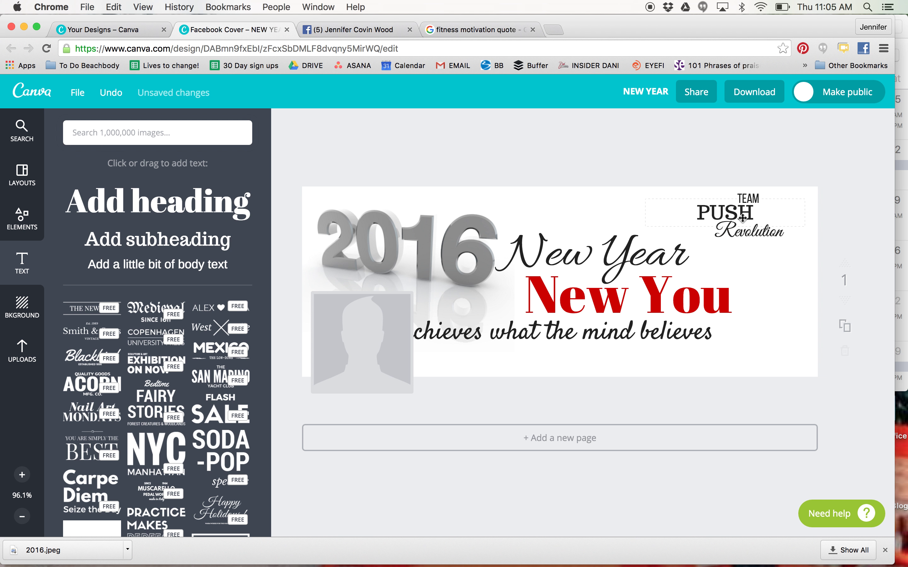
Color the PUSH text red
click(742, 217)
click(798, 176)
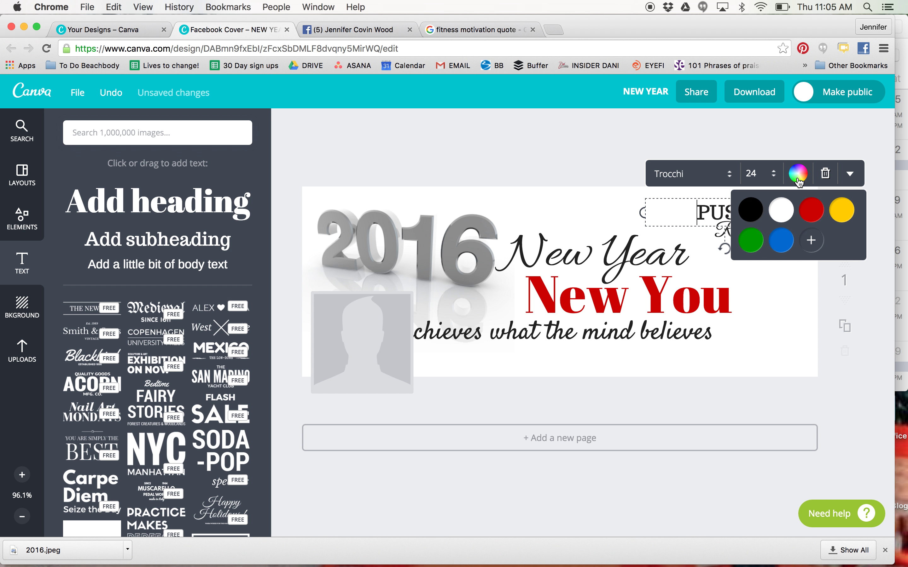
click(813, 219)
click(788, 277)
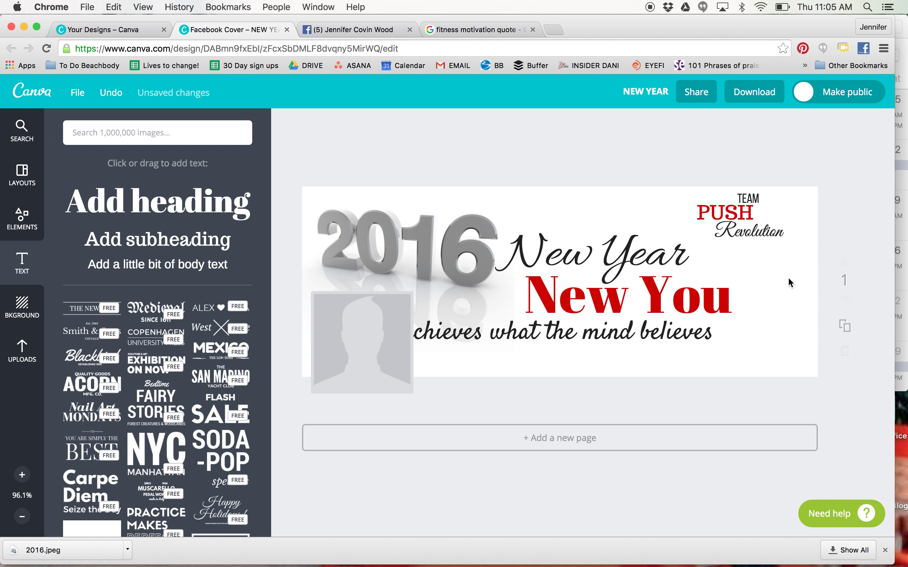
Shift the Team, PUSH and Revolution texts slightly lower on the cover, keeping them stacked together
click(751, 198)
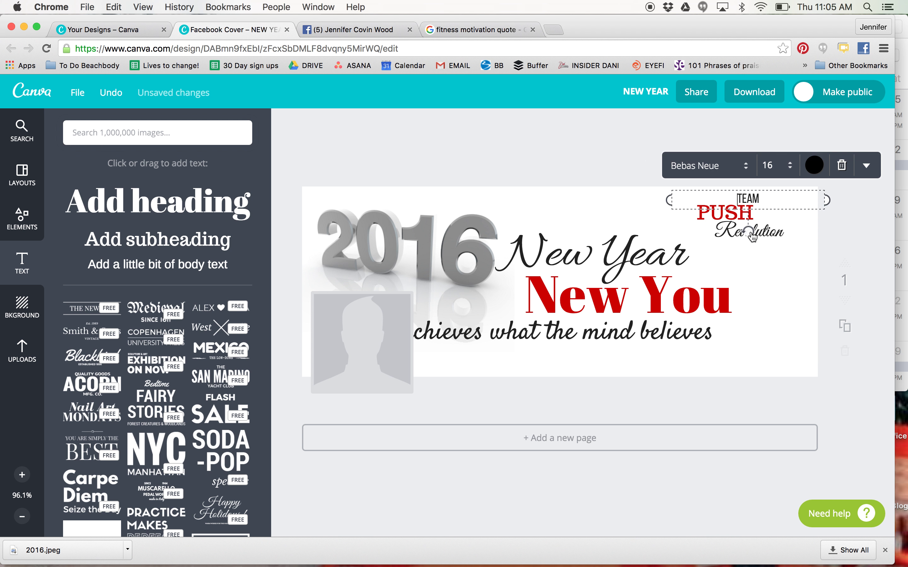
click(733, 236)
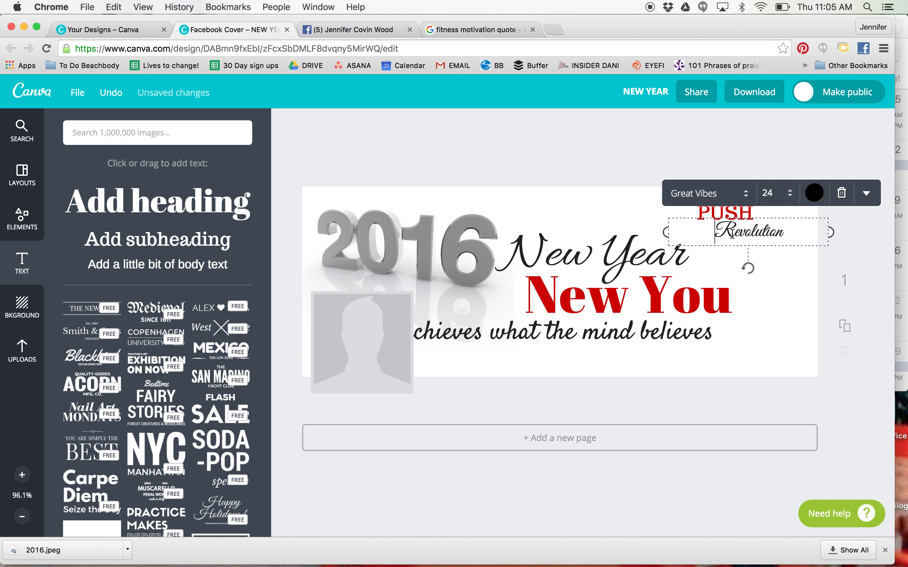
click(795, 304)
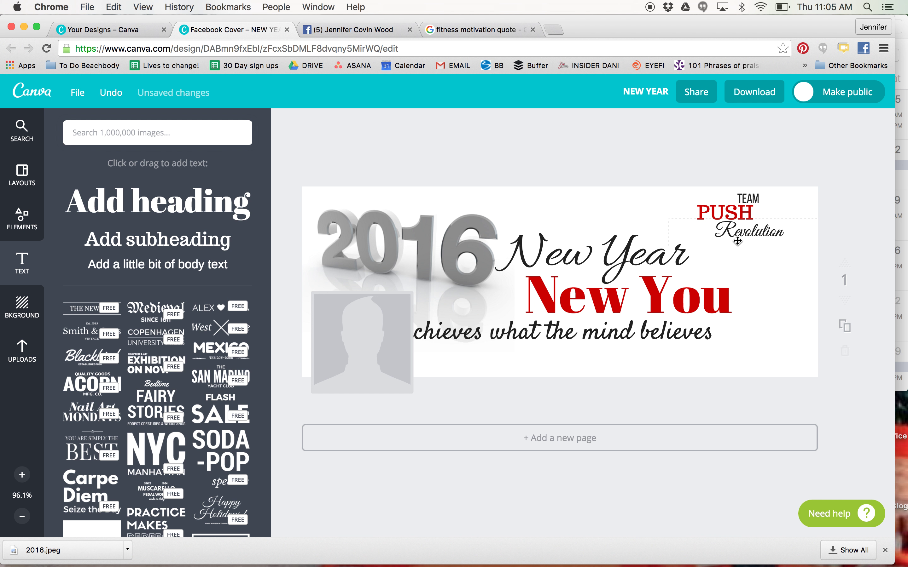
drag(755, 233, 760, 242)
drag(732, 210, 754, 205)
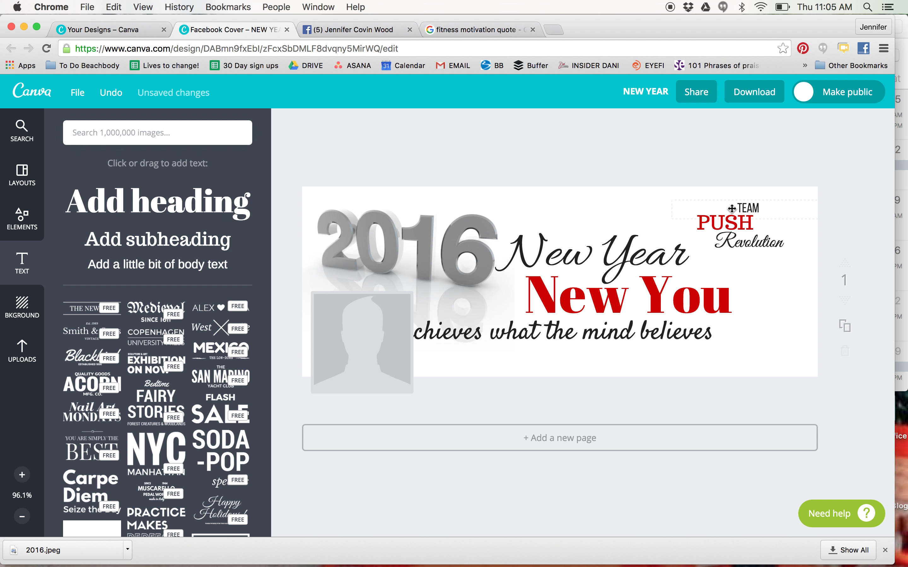
click(488, 374)
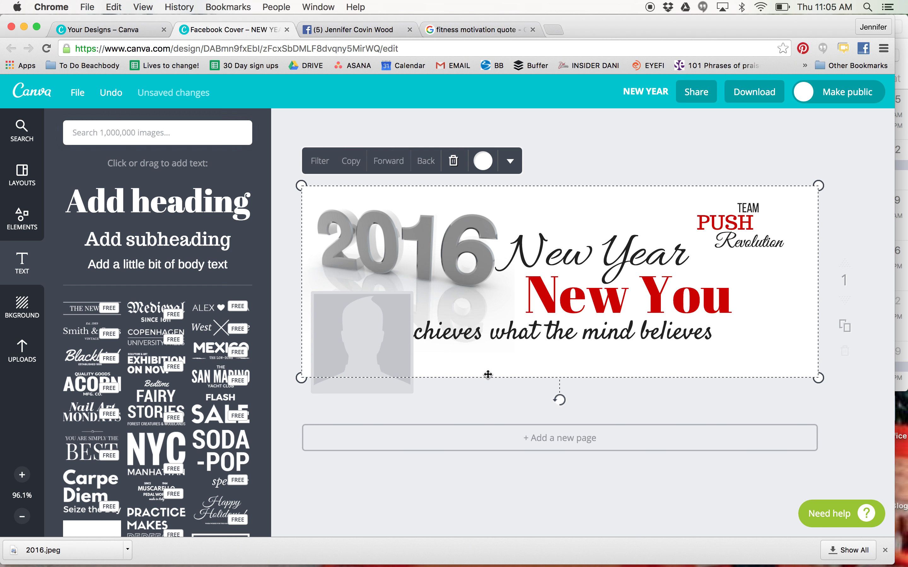
Switch to Facebook, search for "new" and open the New Year New You event
click(352, 28)
click(232, 85)
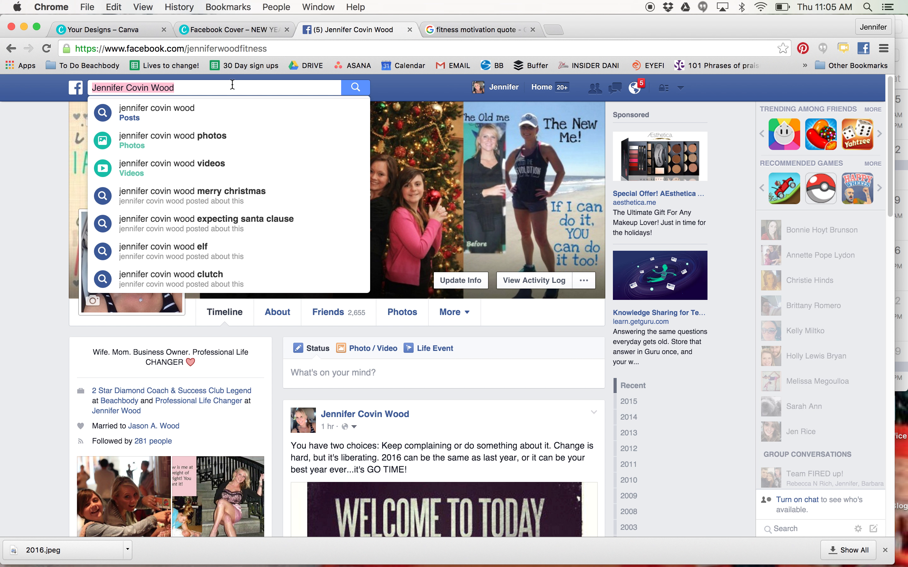
text(event)
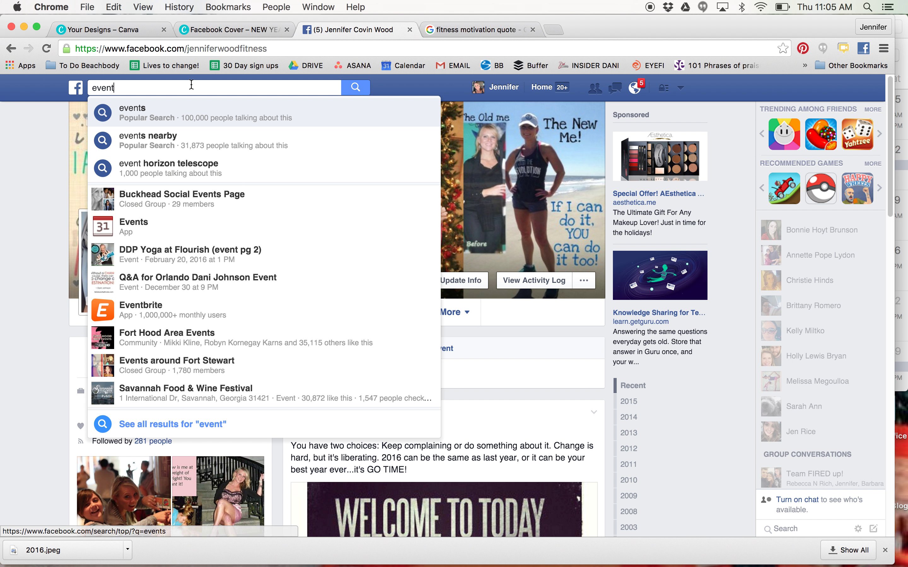
key(BackSpace)
key(BackSpace)
key(BackSpace)
key(BackSpace)
key(BackSpace)
text(new)
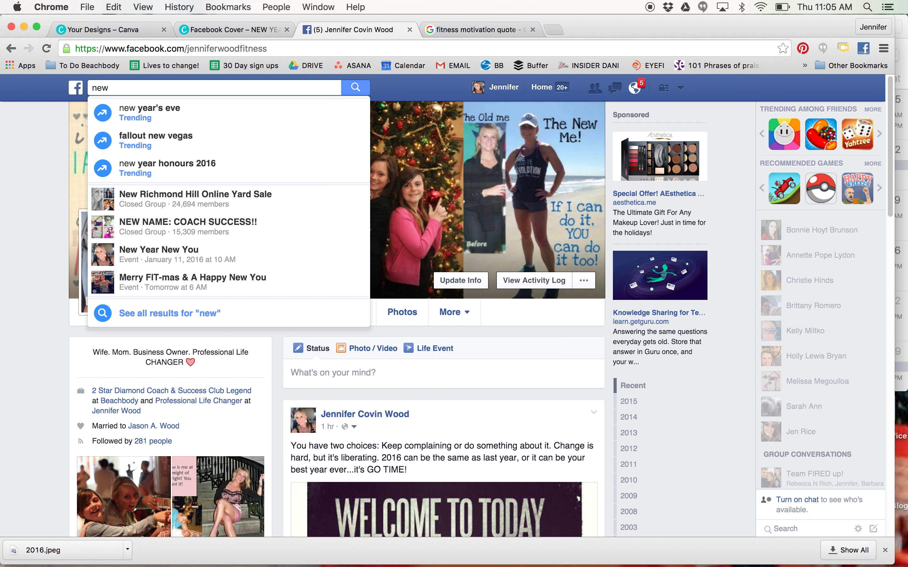
key(Down)
key(Down)
key(Down)
key(Down)
key(Down)
key(Down)
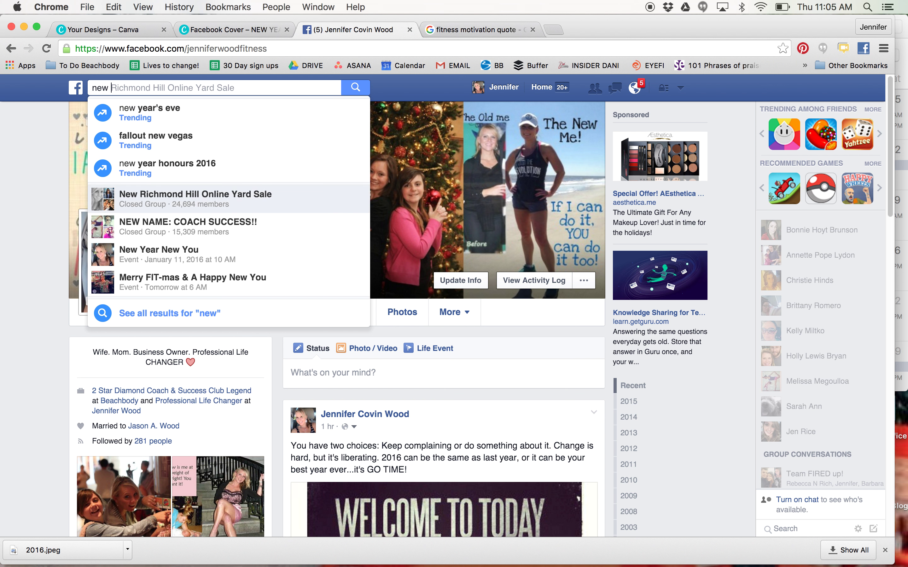
key(Return)
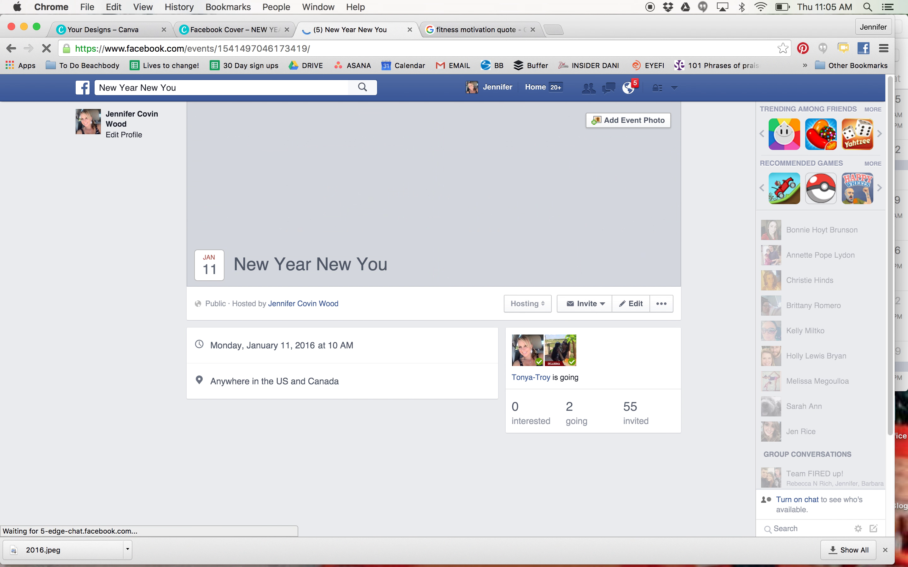
click(647, 128)
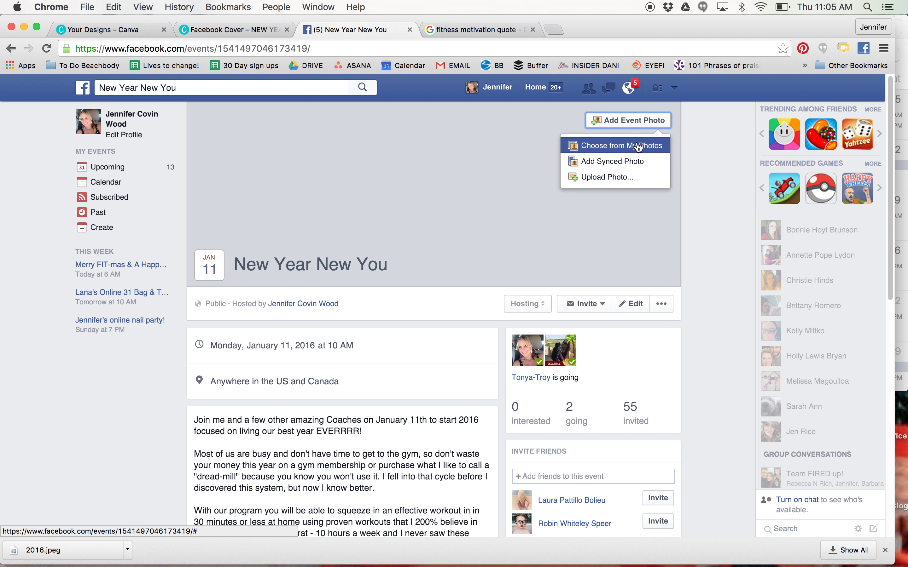
click(624, 177)
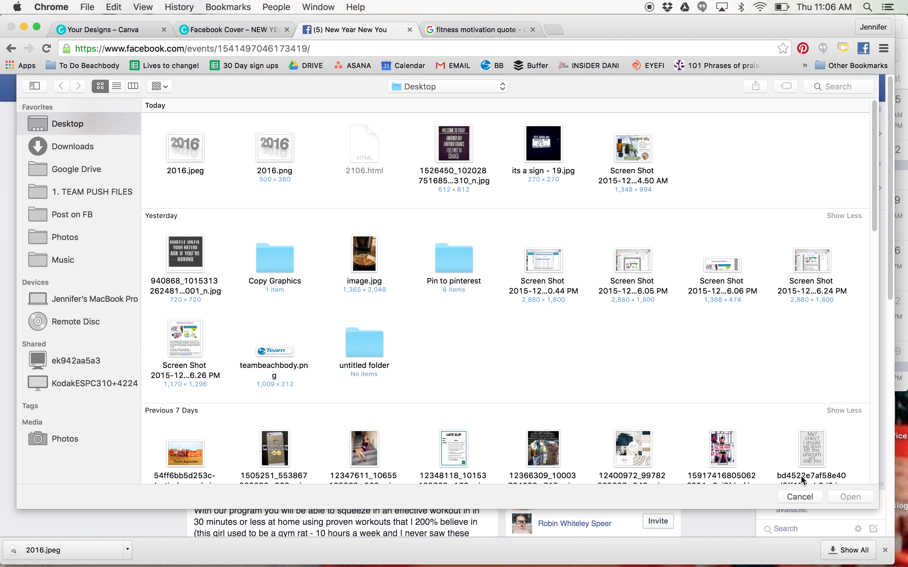
click(798, 497)
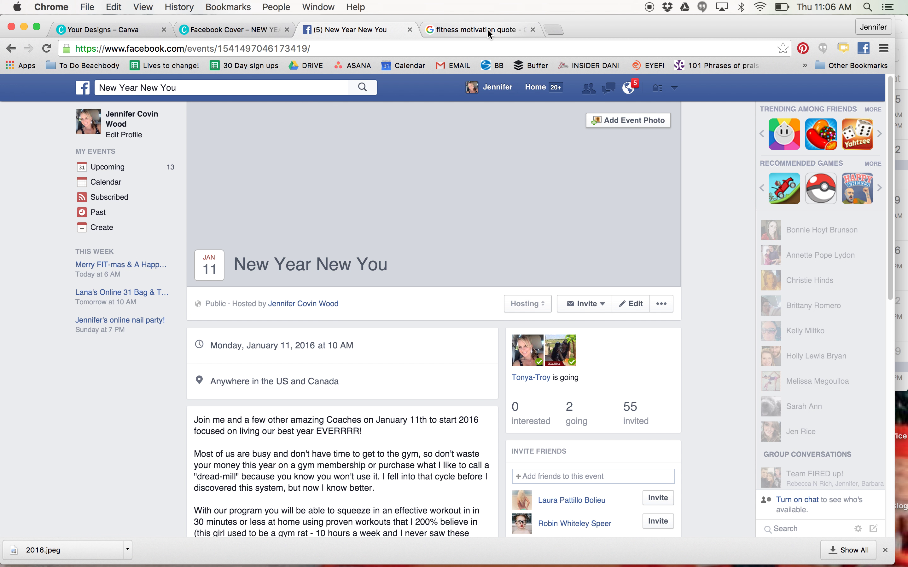
Close the fitness motivation quote search page and download the Canva cover as a JPG image for web
click(488, 29)
click(532, 29)
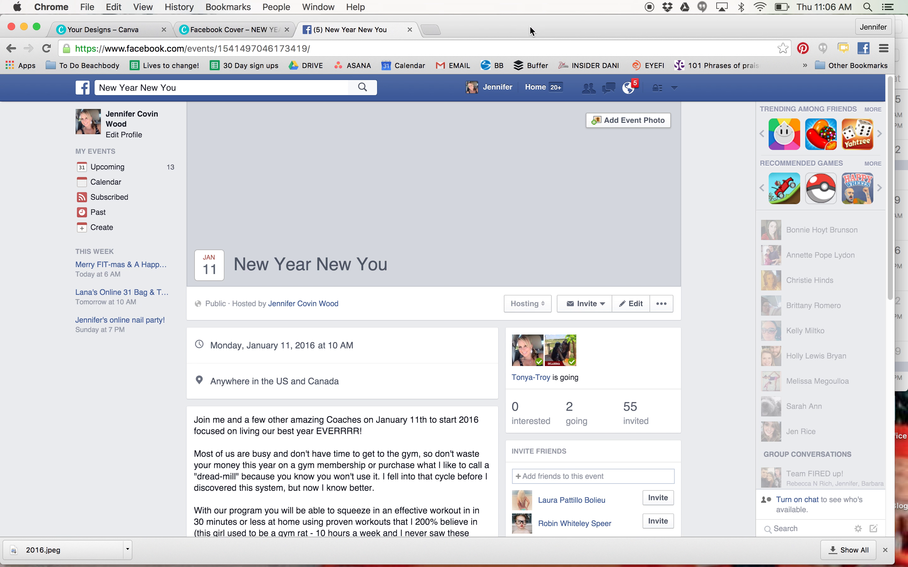
click(229, 33)
click(772, 142)
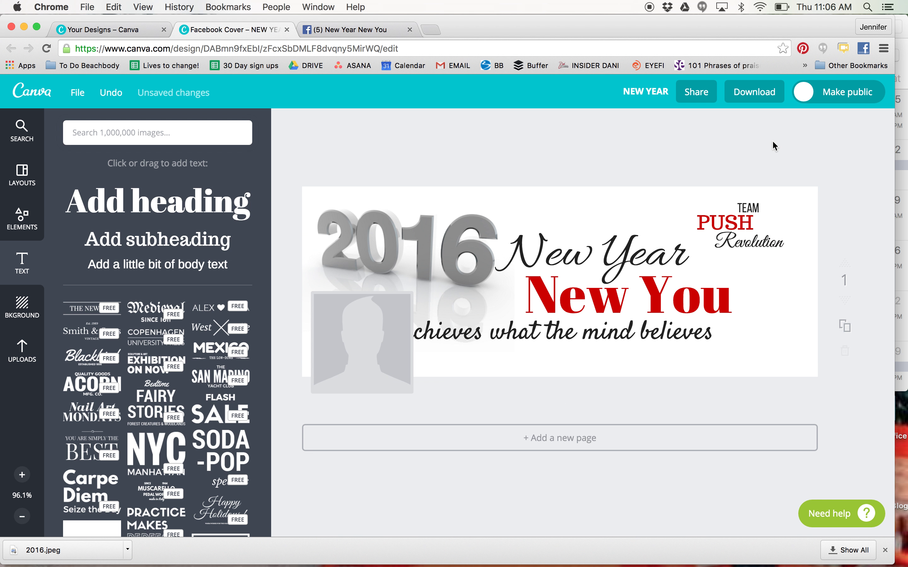
click(757, 101)
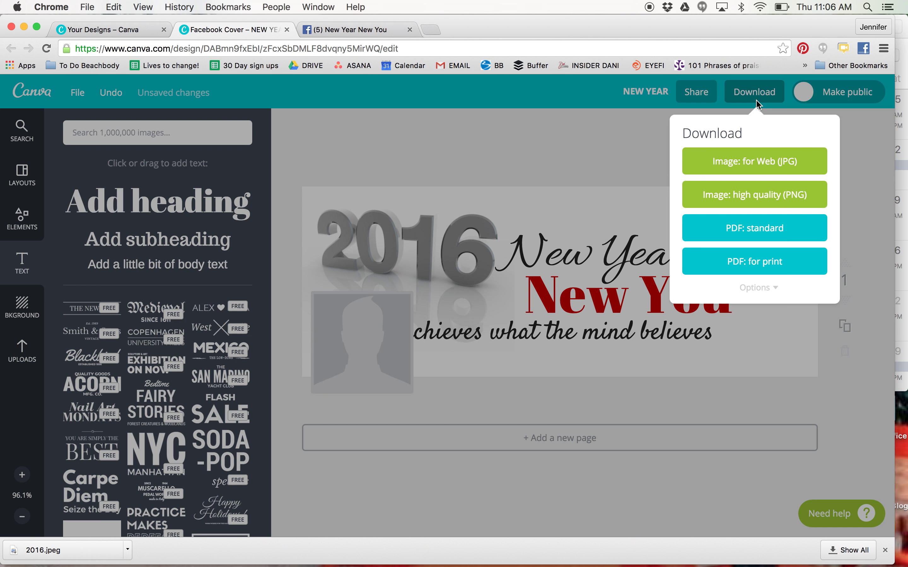
click(748, 164)
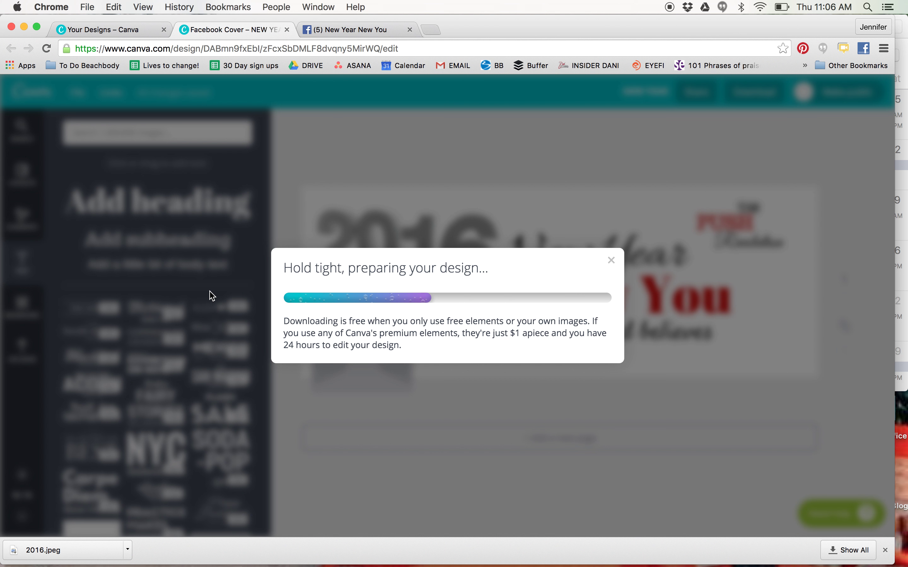
Try uploading NEW YEAR.jpg from Downloads as the New Year New You event's photo on Facebook, and cancel the change
click(359, 30)
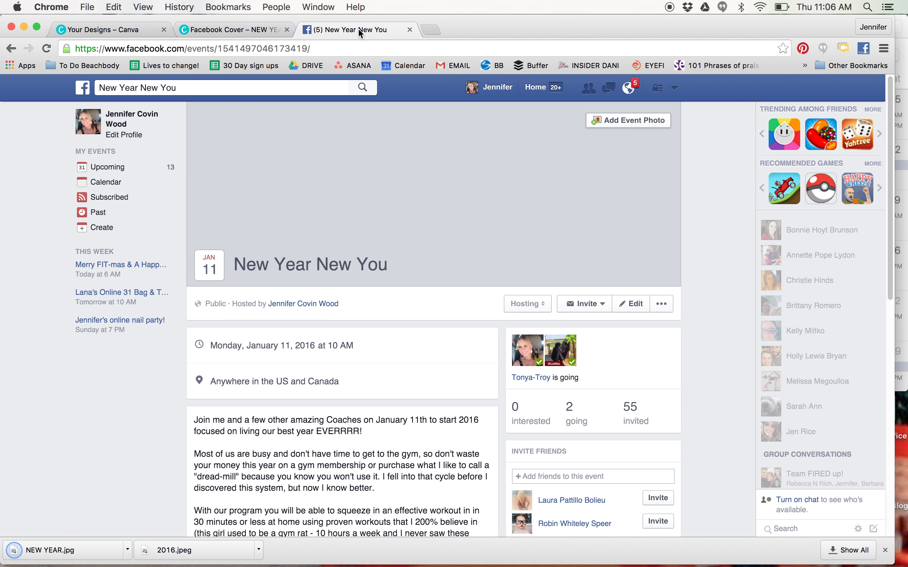
click(645, 122)
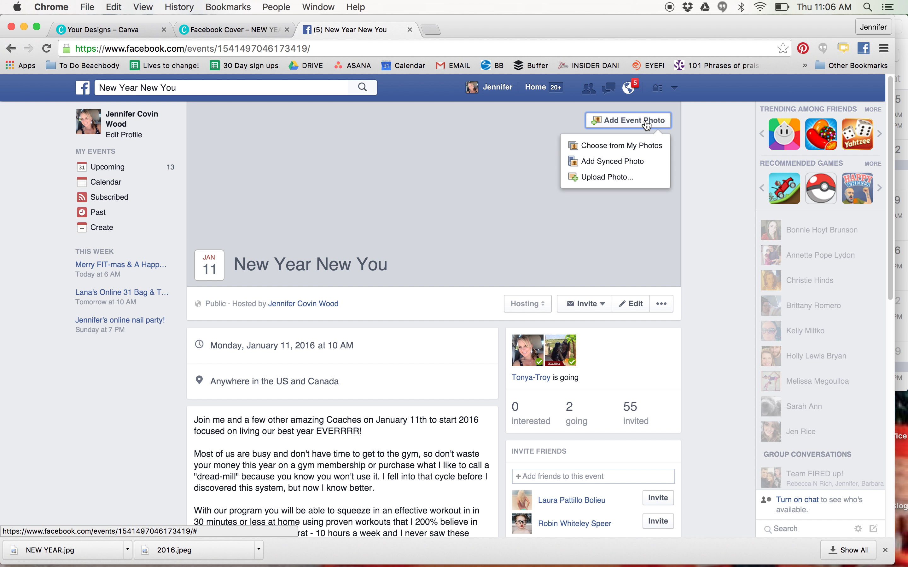
click(625, 178)
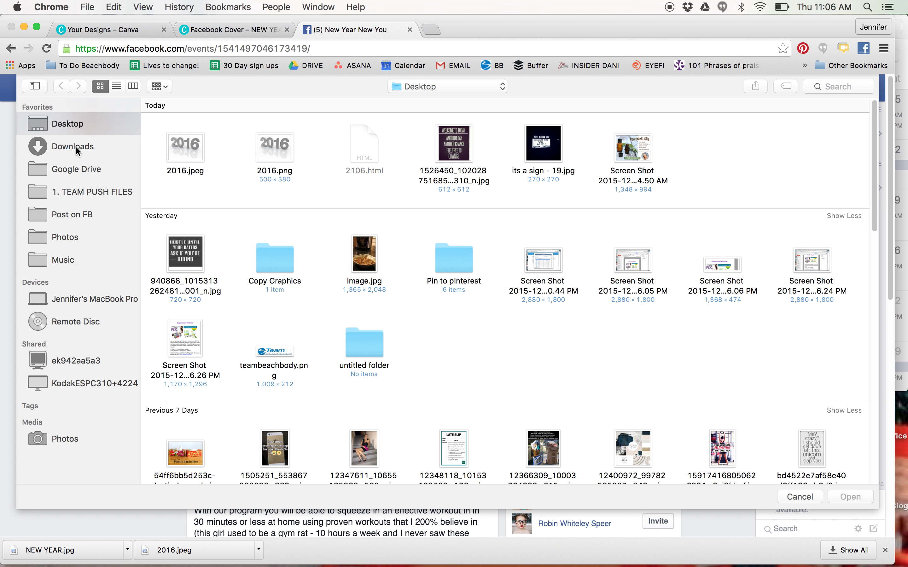
click(75, 146)
double_click(185, 153)
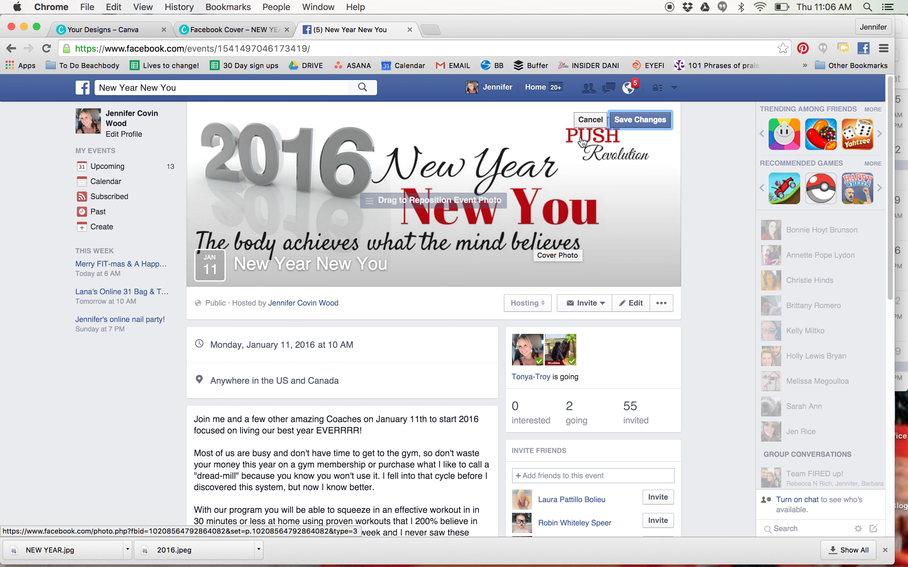
click(591, 124)
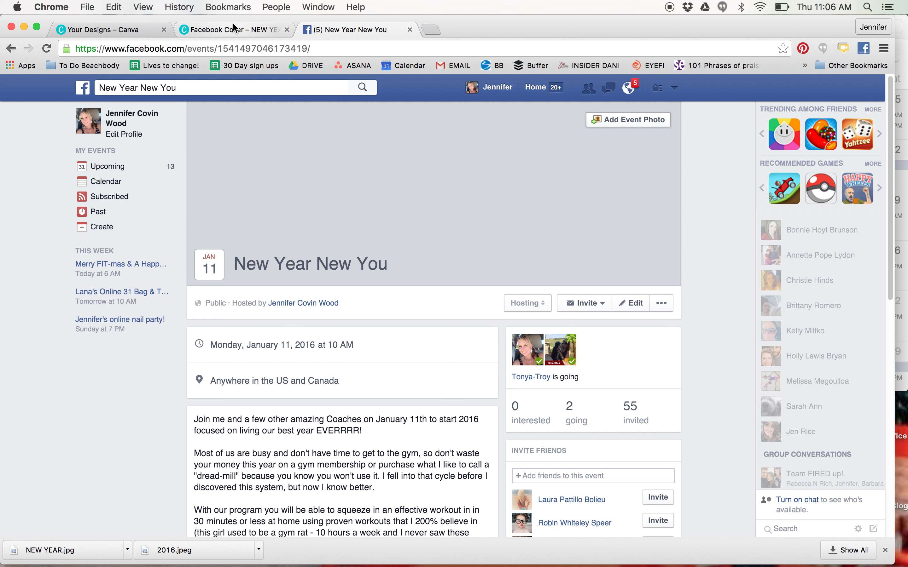
Return to the Canva cover design and dismiss the download dialog
click(225, 30)
click(610, 268)
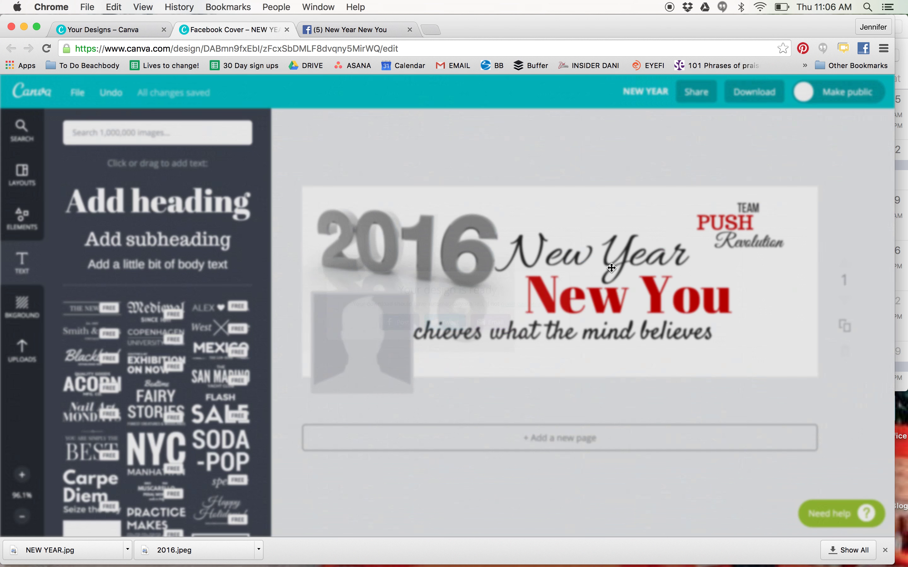
Shift the quote, New Year, 2016 image and New You slightly upward on the cover, and download the design as a JPG image for web
drag(502, 331, 502, 323)
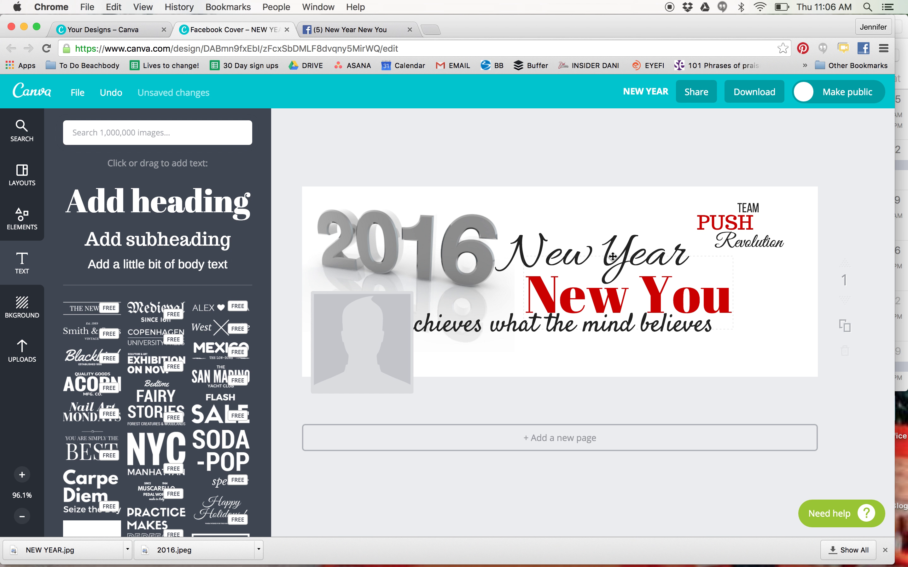
drag(611, 254, 611, 246)
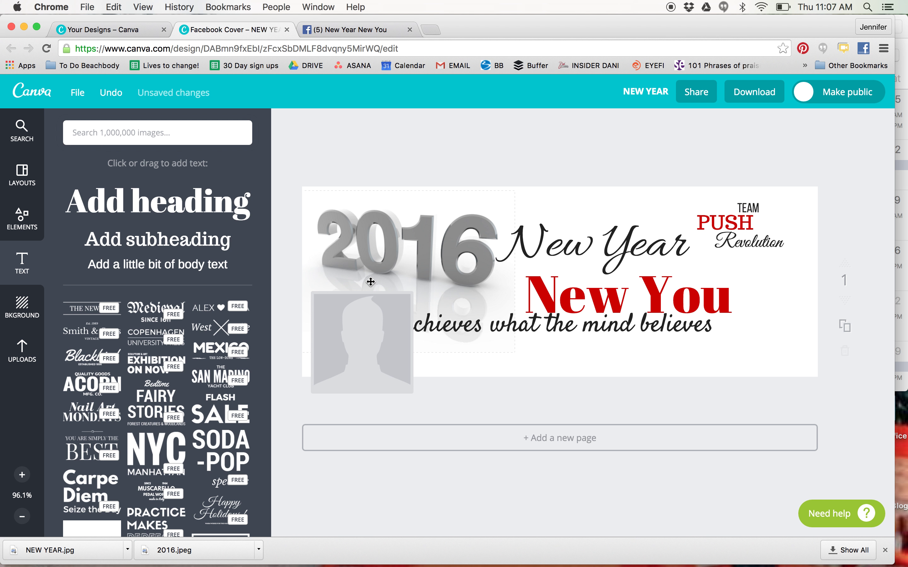
drag(381, 260, 387, 256)
drag(546, 298, 546, 286)
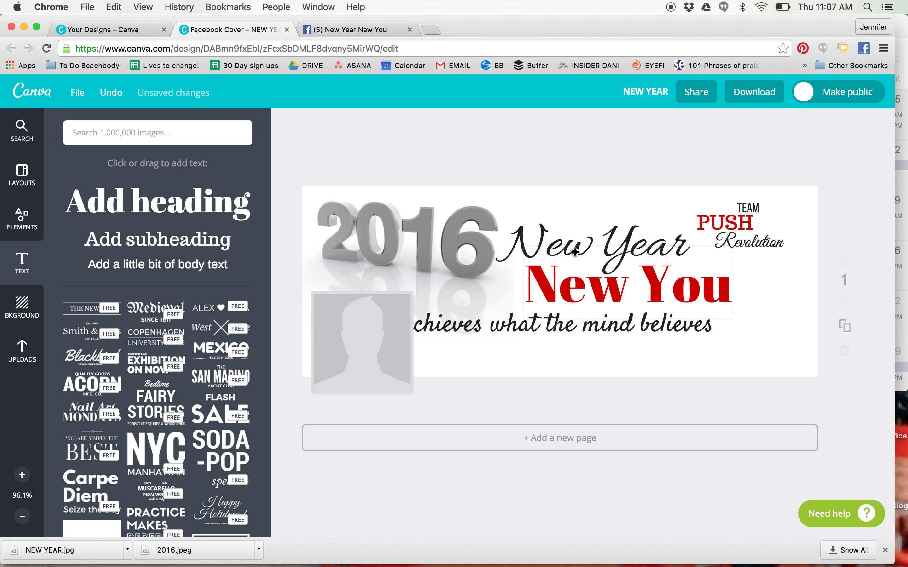
click(755, 92)
click(754, 166)
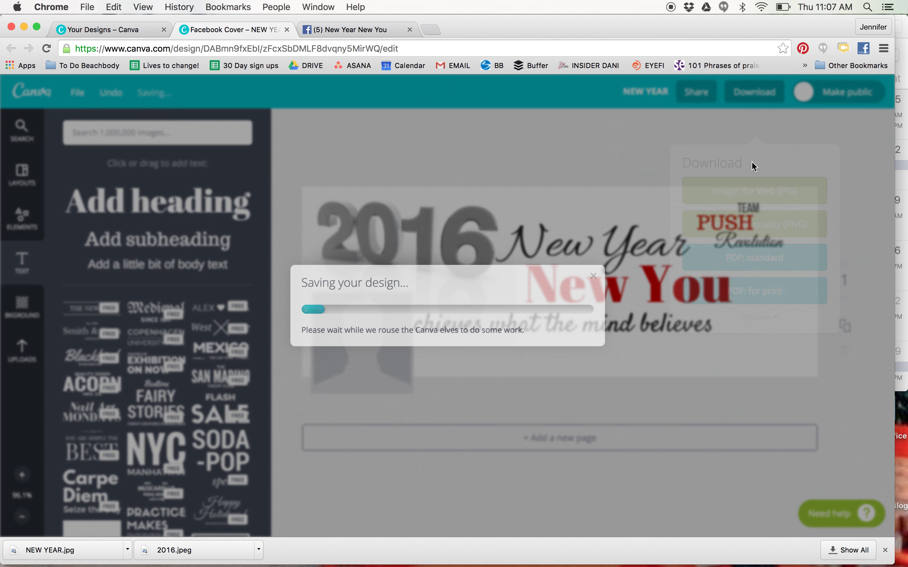
Switch to Facebook, upload NEW YEAR (1).jpg from Downloads as the New Year New You event's photo, and save the change
click(353, 30)
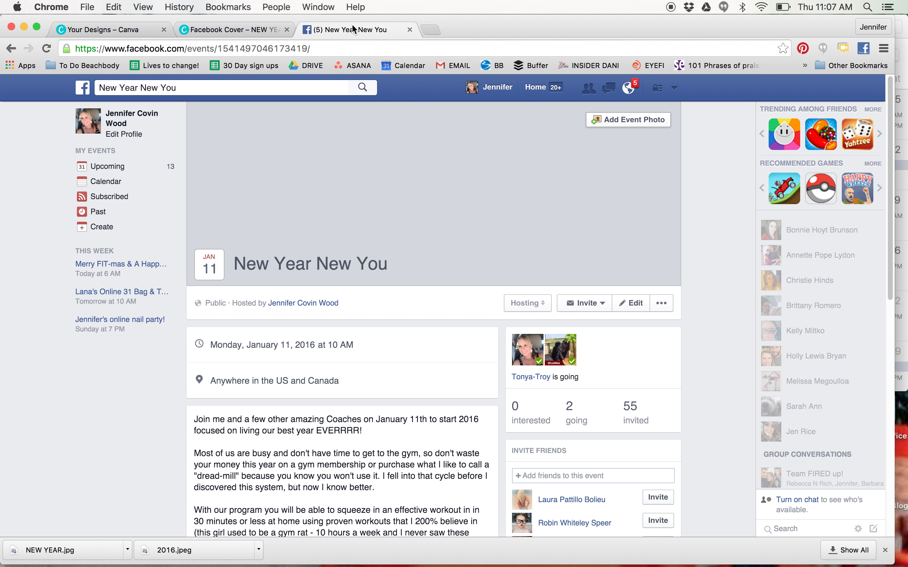
click(631, 120)
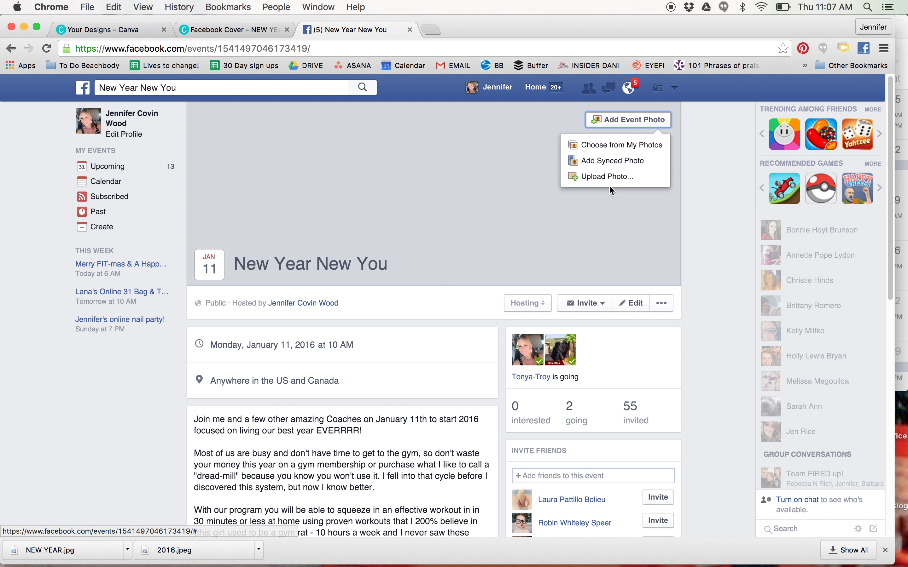
click(618, 177)
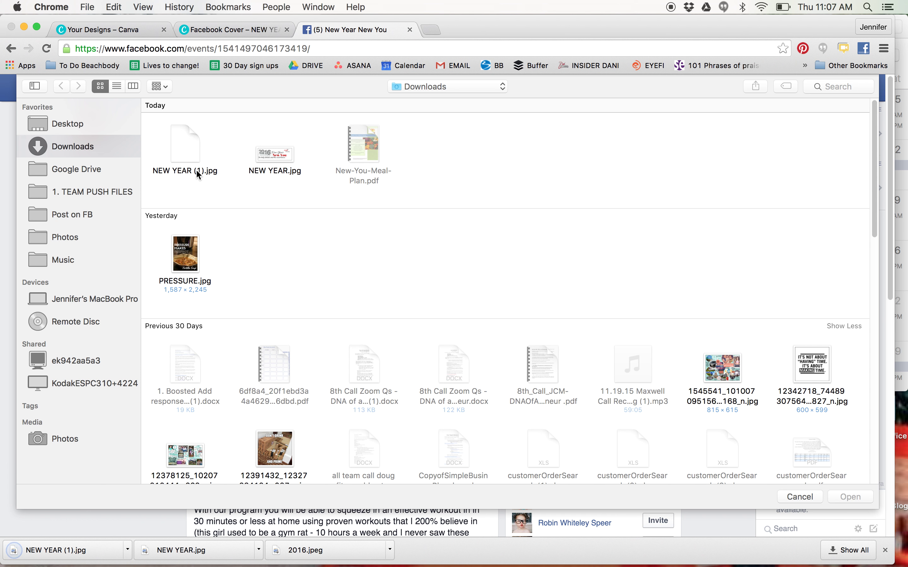
double_click(185, 150)
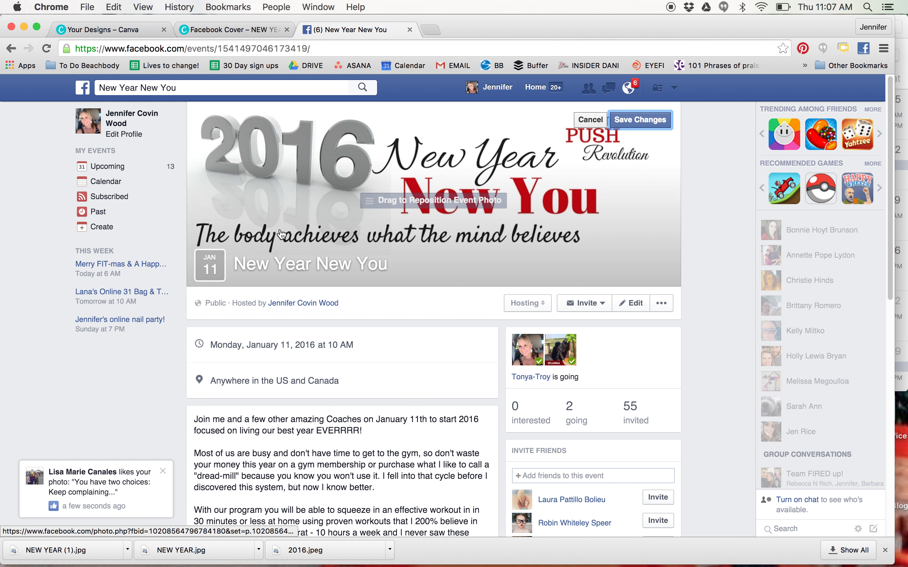
click(656, 123)
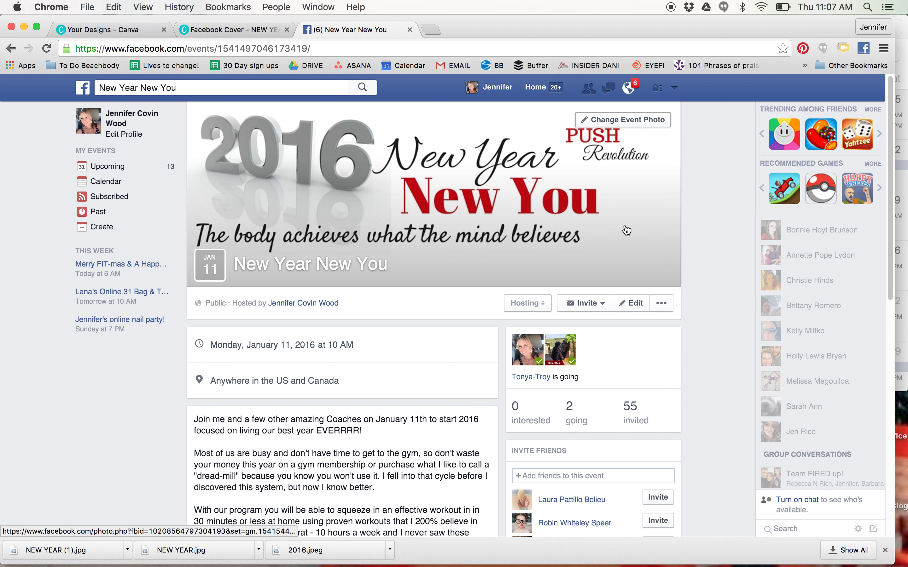
Dismiss the Canva download dialog, and view the New Year New You event photo enlarged on Facebook
click(259, 31)
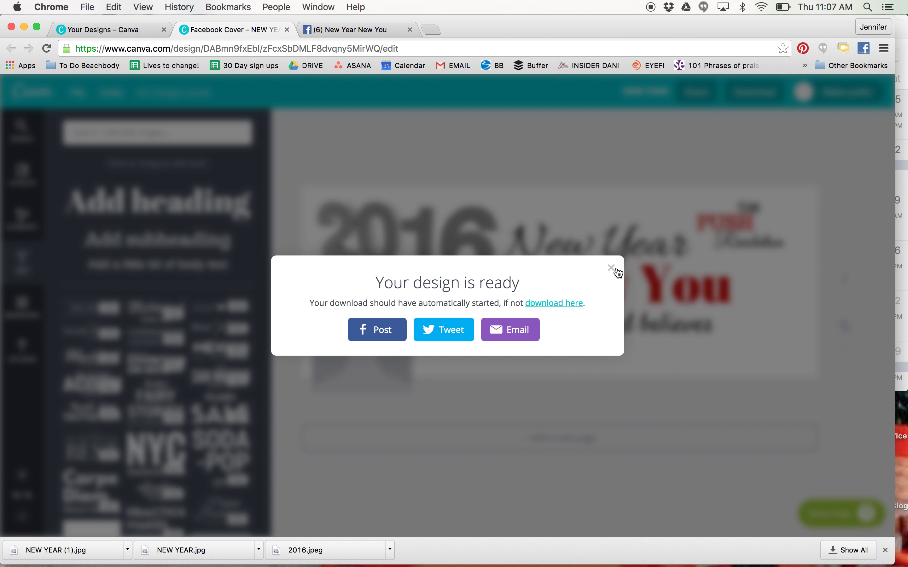
click(612, 268)
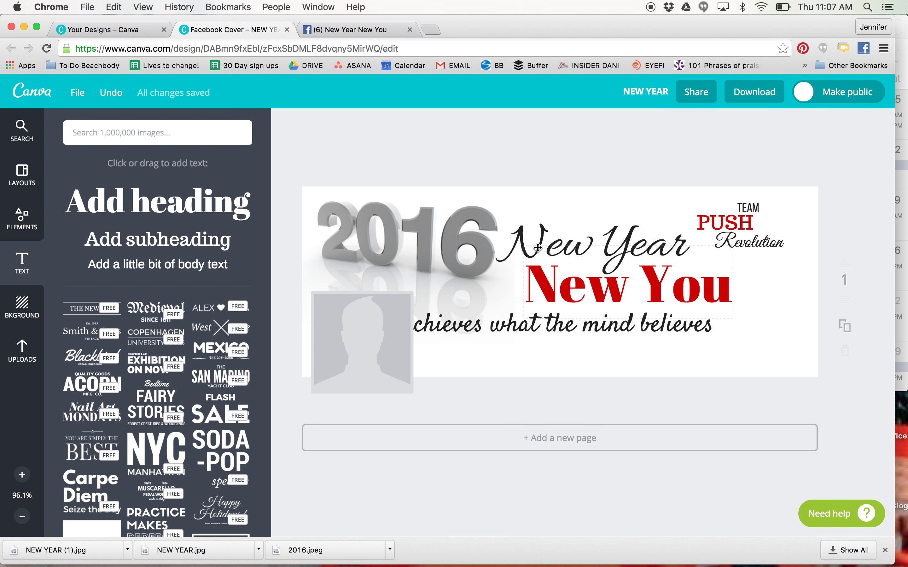
click(346, 29)
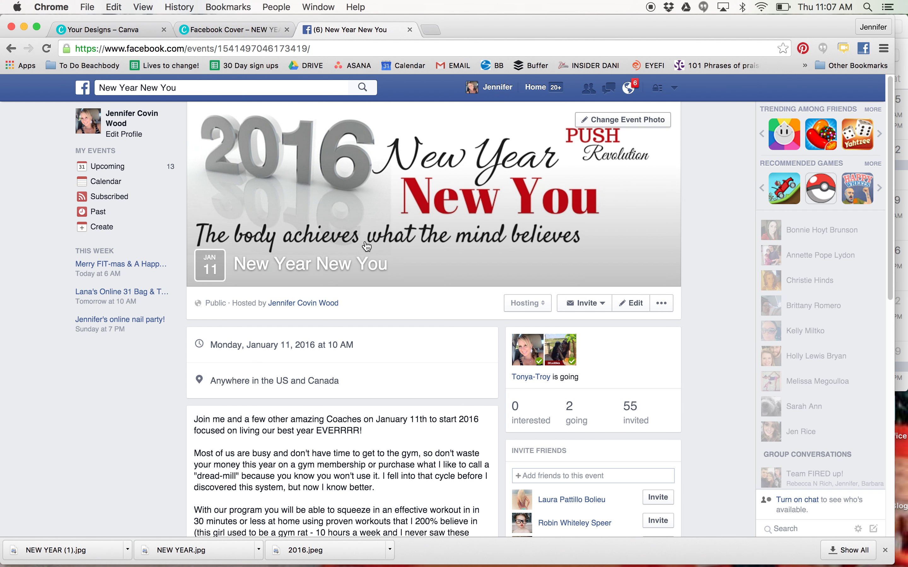
click(238, 83)
text(mer)
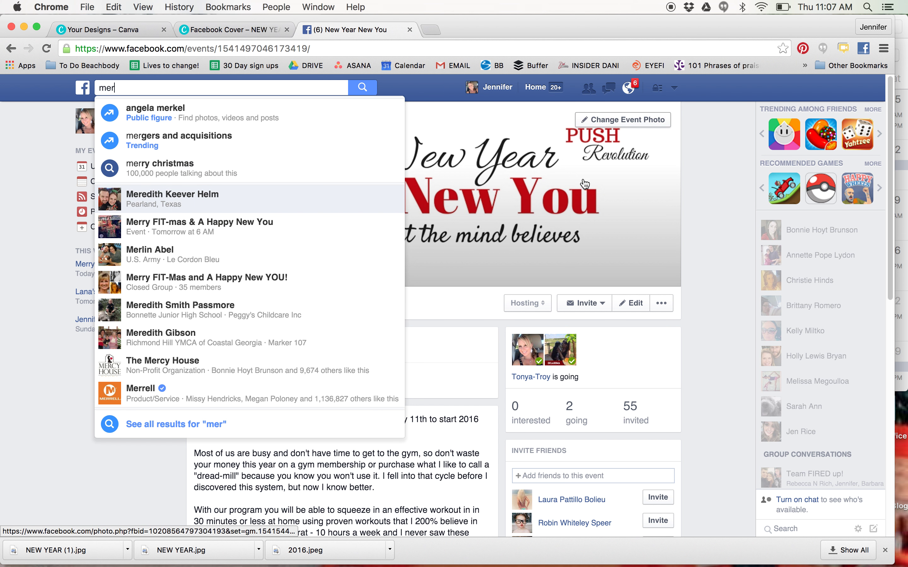
click(554, 186)
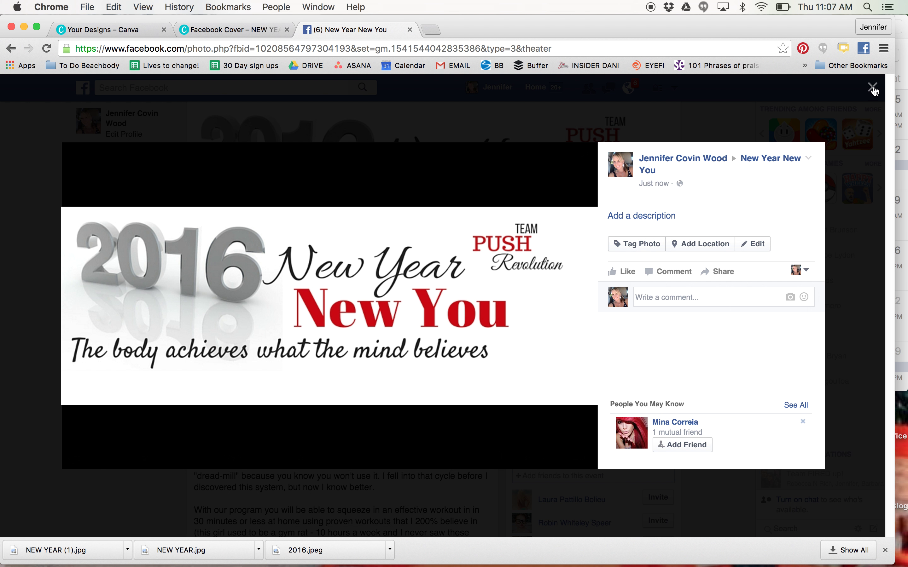
click(873, 86)
click(244, 30)
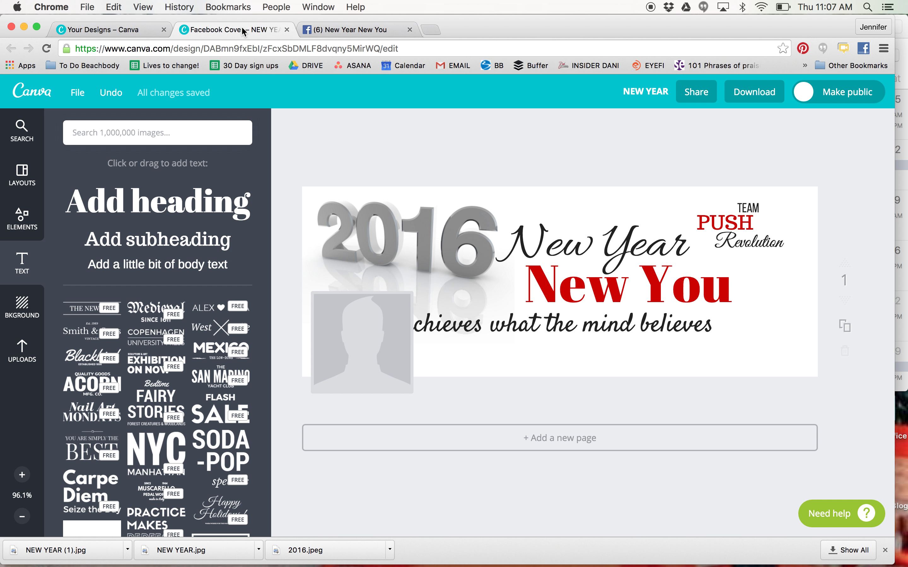
click(96, 29)
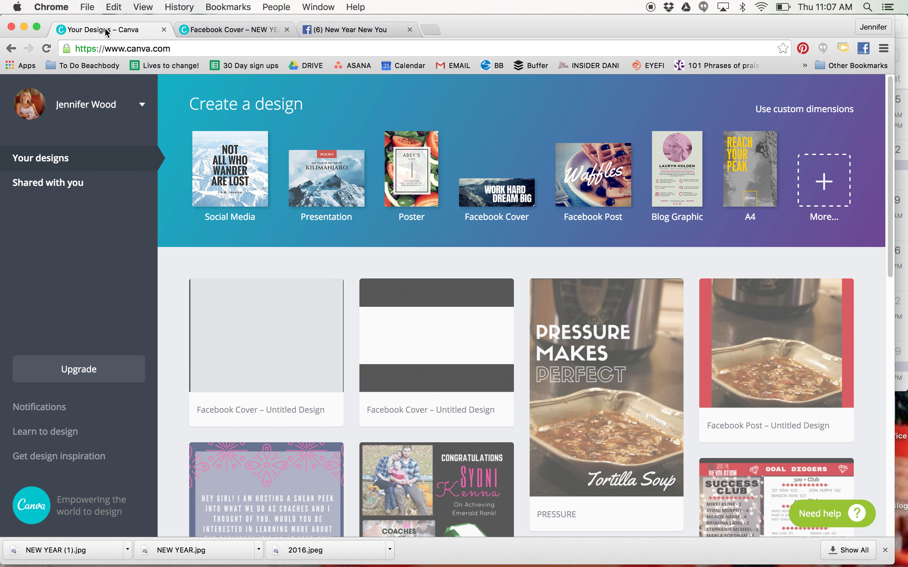
click(216, 30)
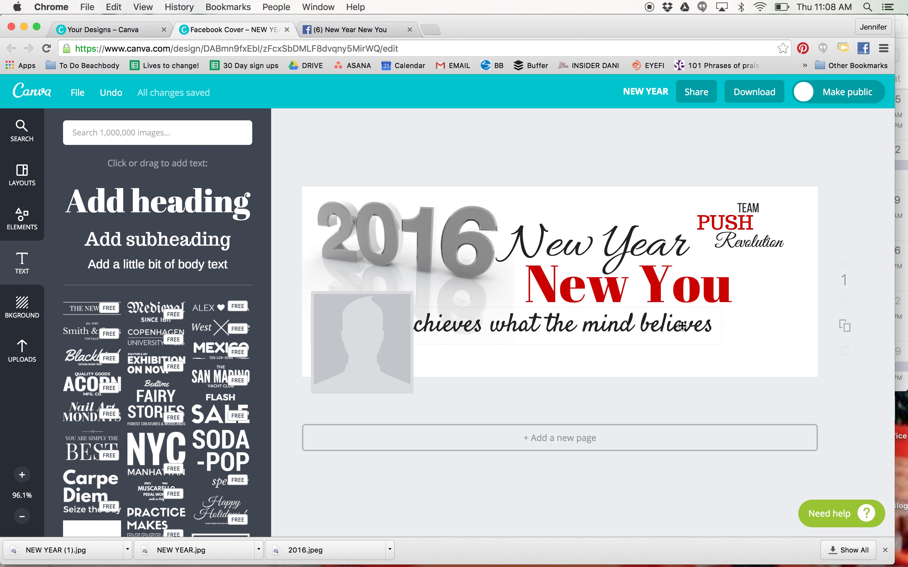
Switch to Facebook and open the full list of your groups from the home page
click(361, 37)
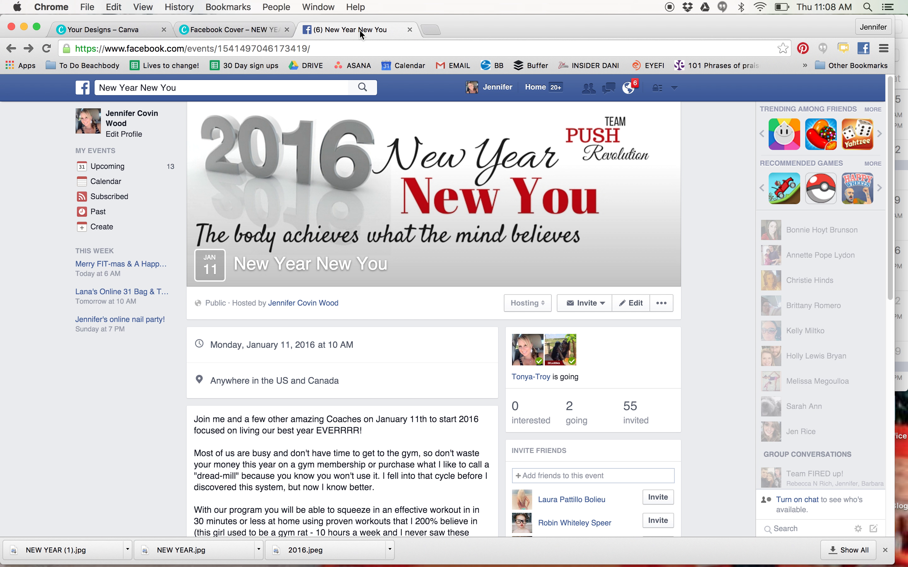
click(523, 98)
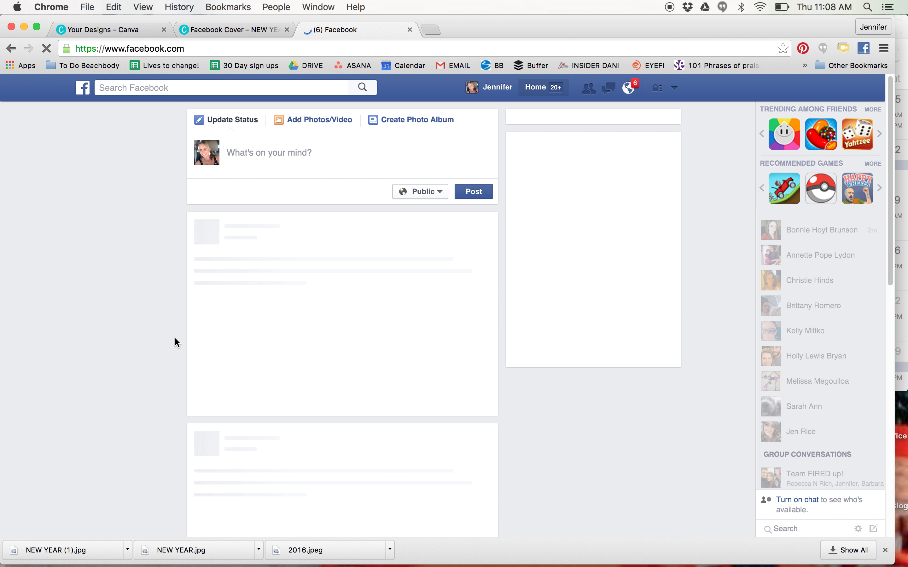
scroll(176, 337, down, 1)
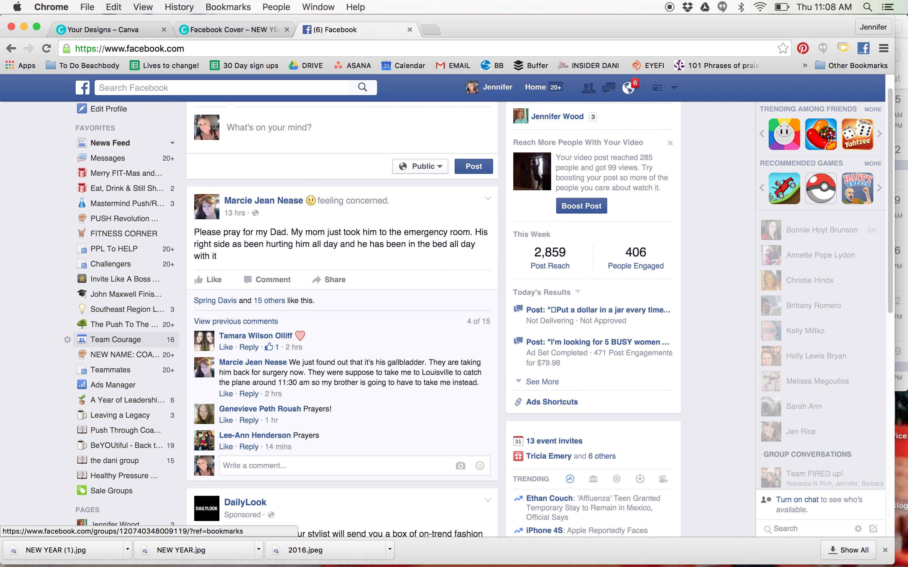
scroll(69, 270, down, 9)
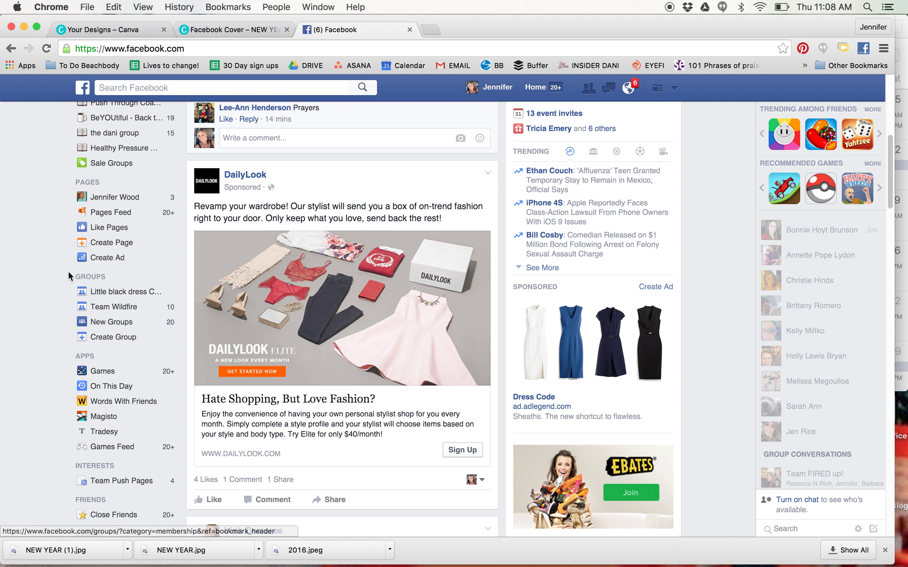
mouse_move(91, 281)
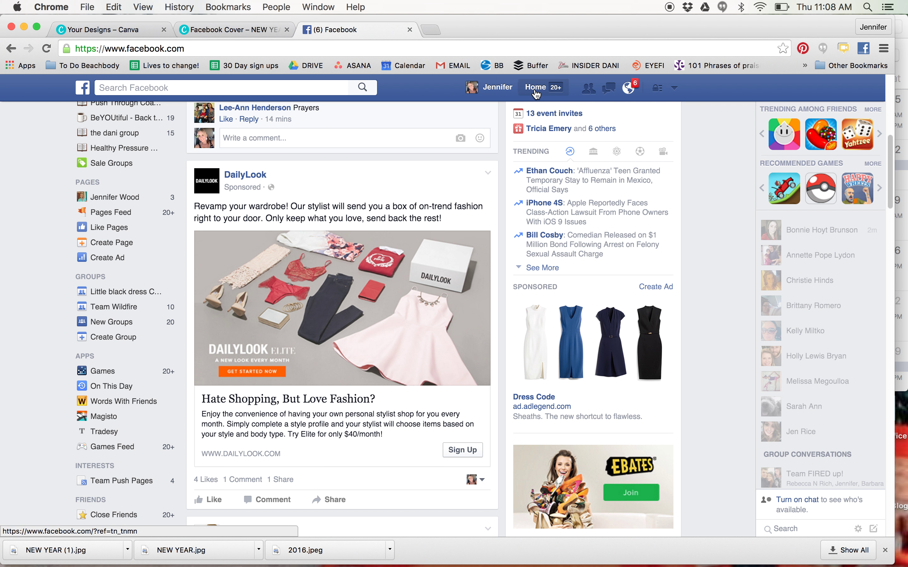
click(93, 284)
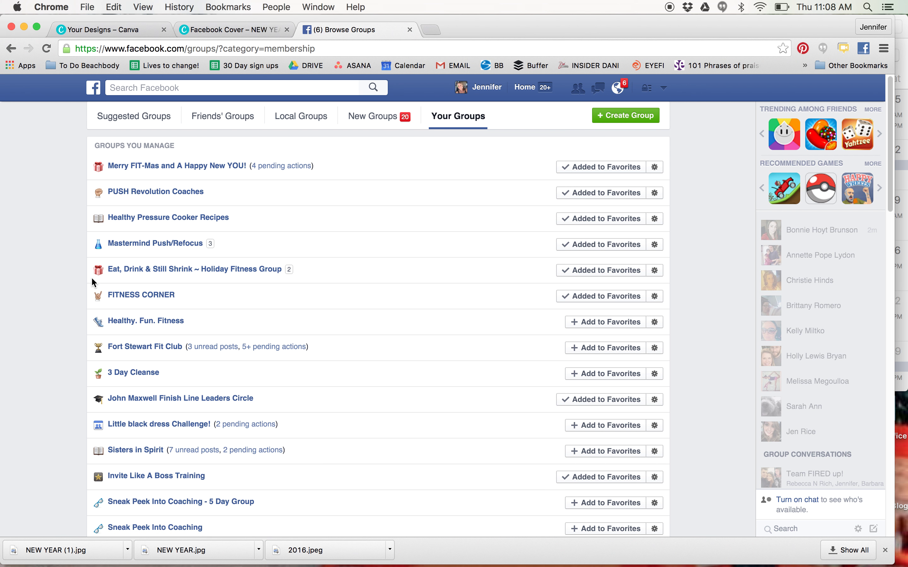
Set up a new group named New Year New You with one friend as member, added to favorites, with Secret privacy
click(628, 117)
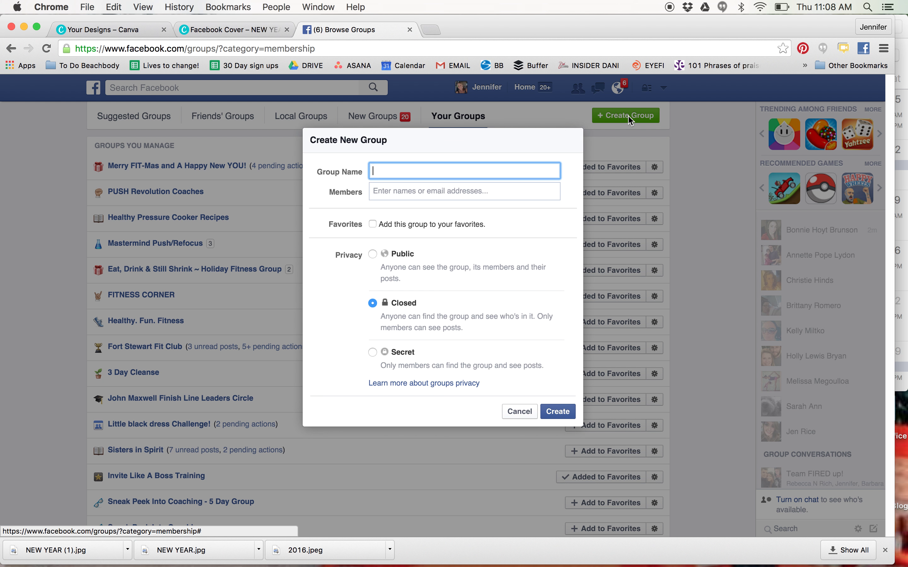
text(New Year New You)
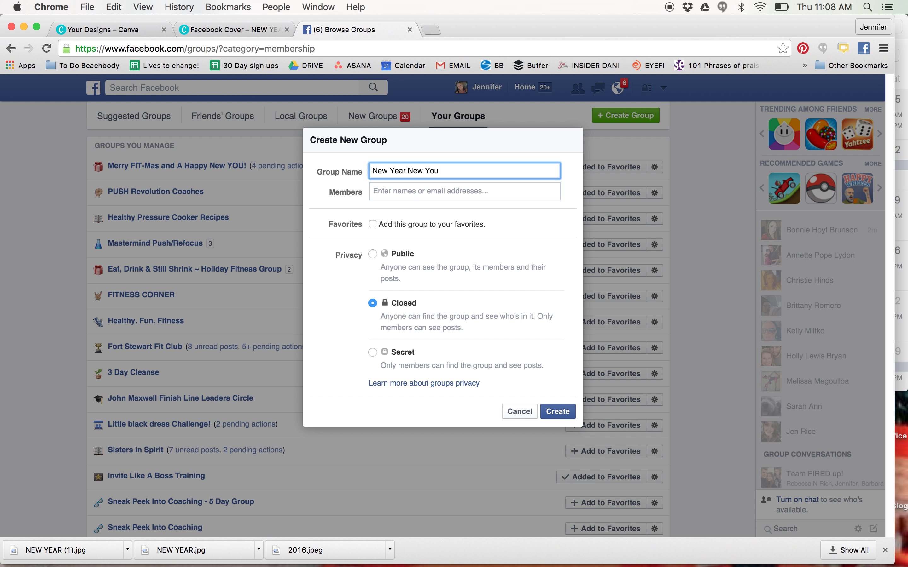
click(474, 193)
text(ja)
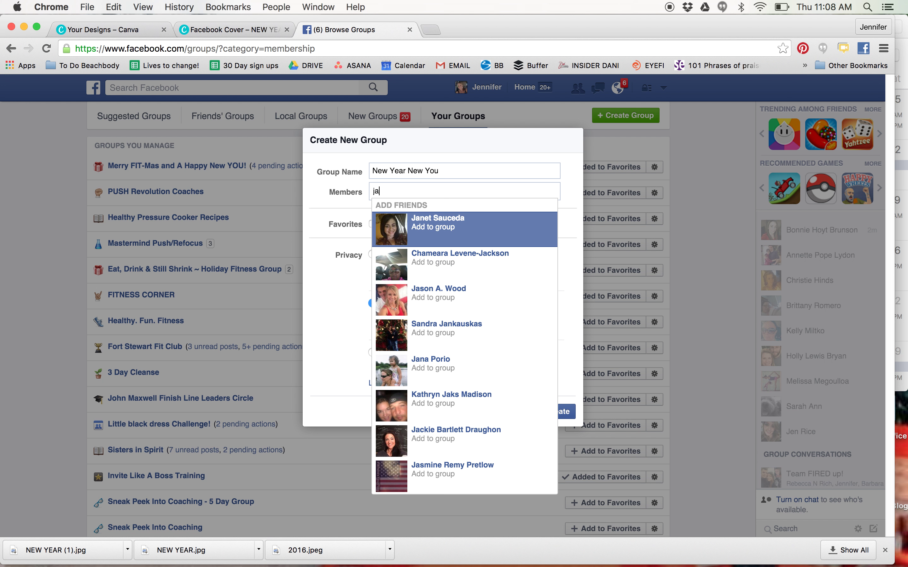
text(s)
key(Return)
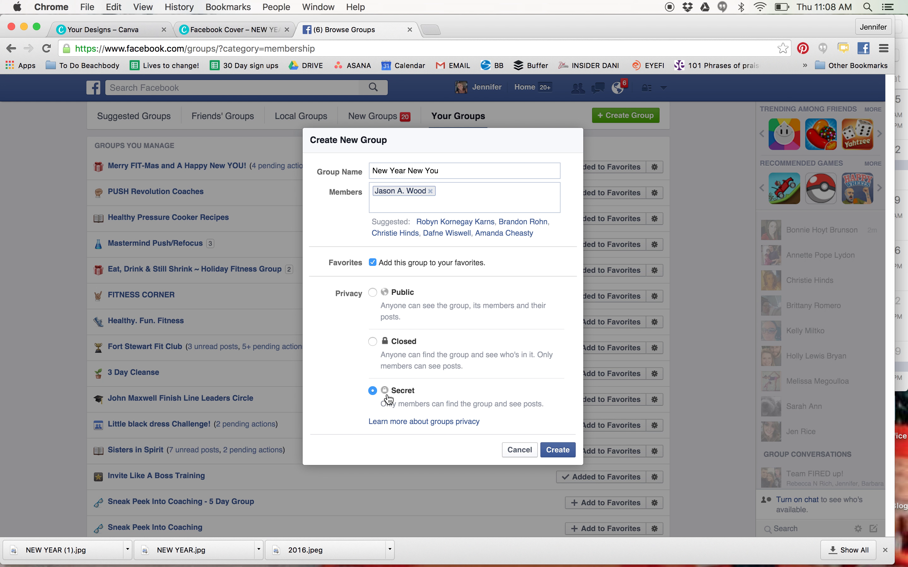
Create the New Year New You group and give it the flower icon
click(551, 450)
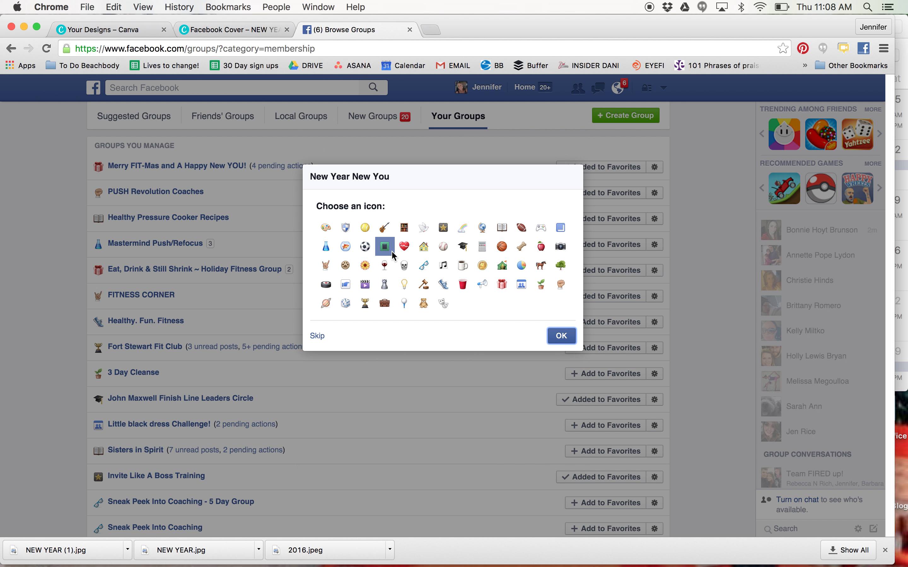
click(365, 266)
click(562, 338)
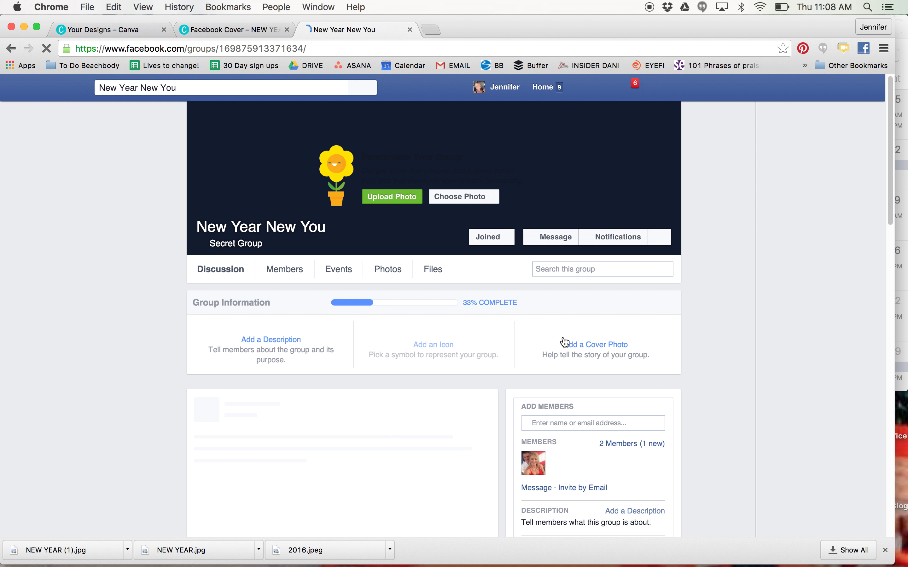
Try NEW YEAR (1).jpg from Downloads as the new group's cover photo and adjust its position
click(386, 198)
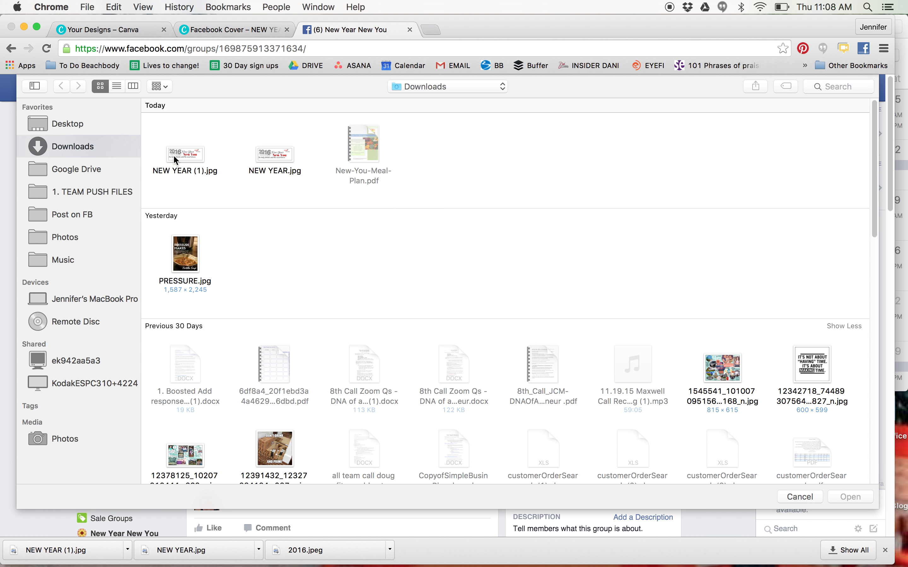
double_click(173, 157)
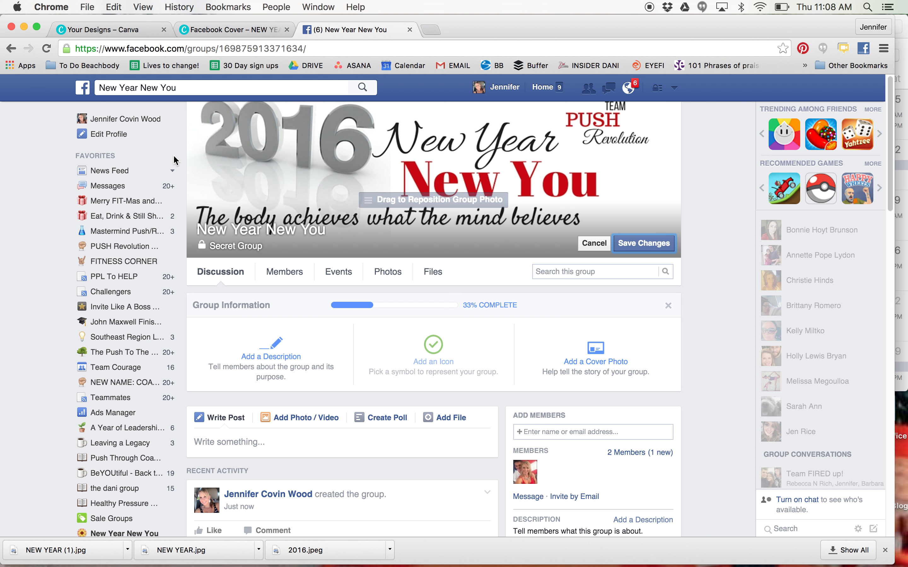
drag(276, 157, 275, 156)
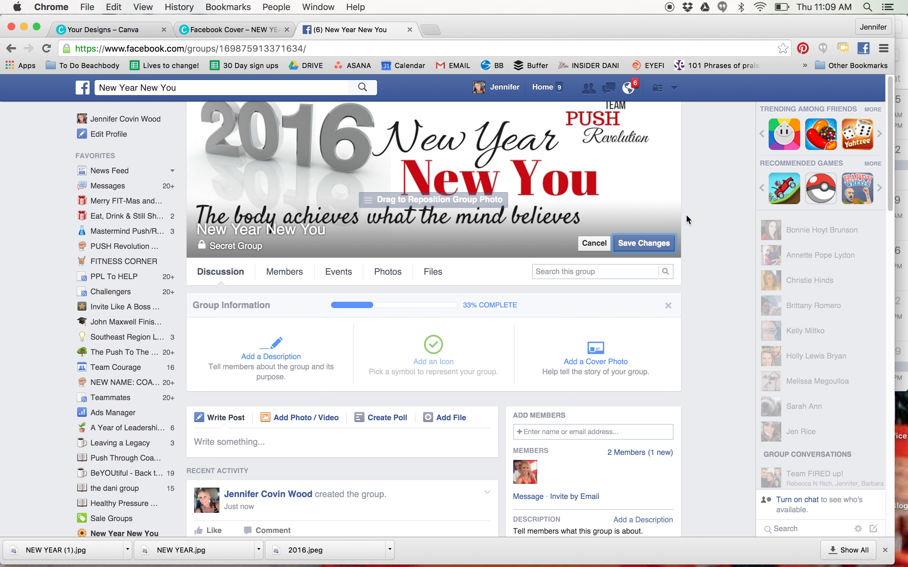
Leave the new group without saving its cover photo, and open the Merry FIT-Mas and A Happy New YOU! group to examine its cover
click(127, 201)
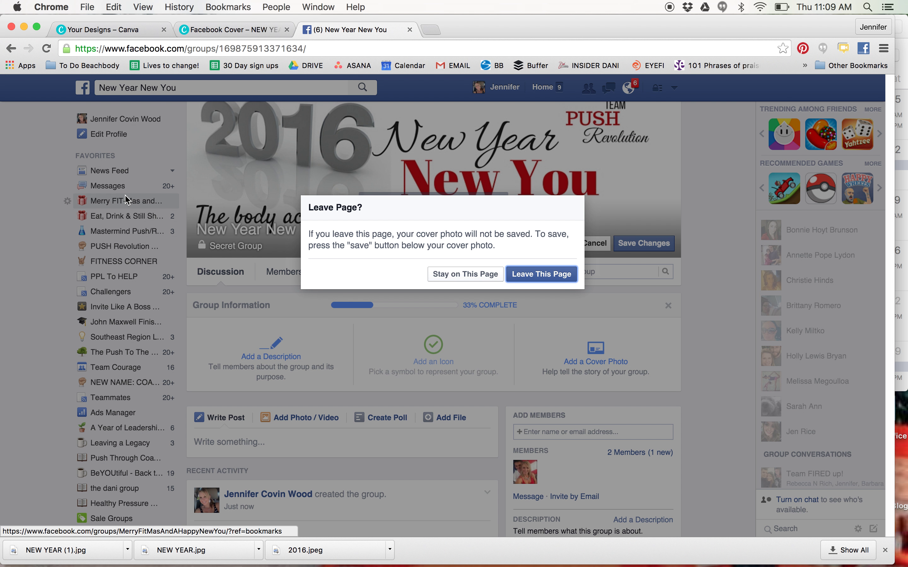
click(555, 275)
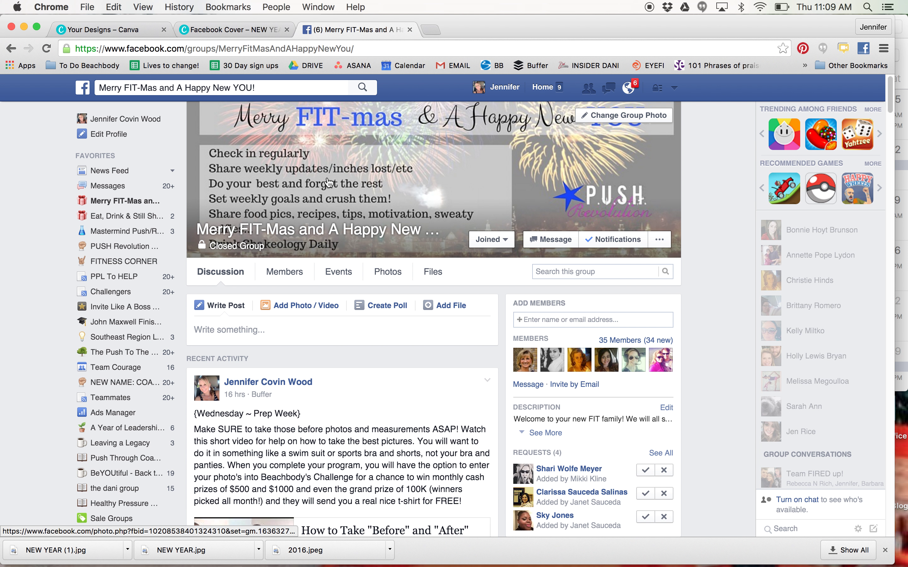
mouse_move(563, 145)
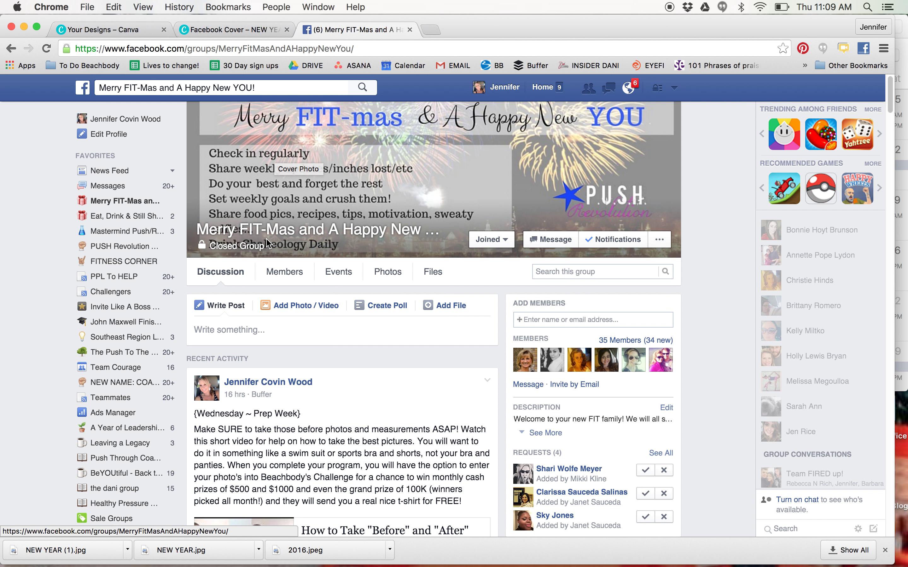
View the Merry FIT-Mas group's cover photo at full size and review the NEW YEAR cover and the designs overview in Canva
click(394, 172)
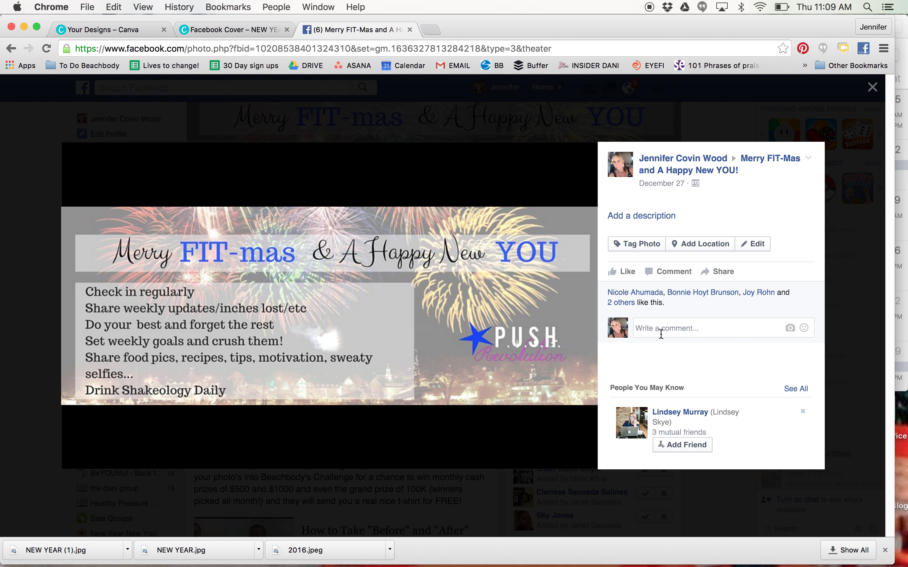
click(871, 92)
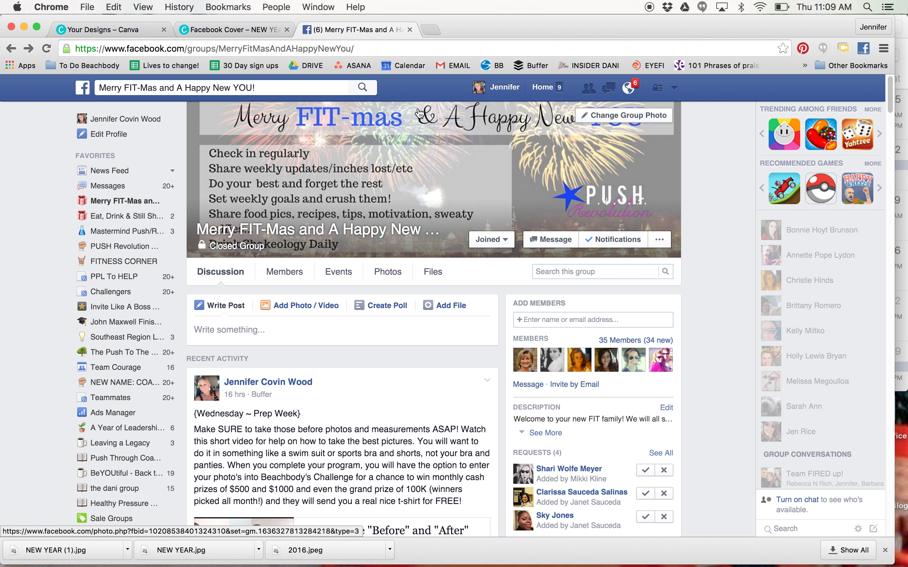
click(208, 30)
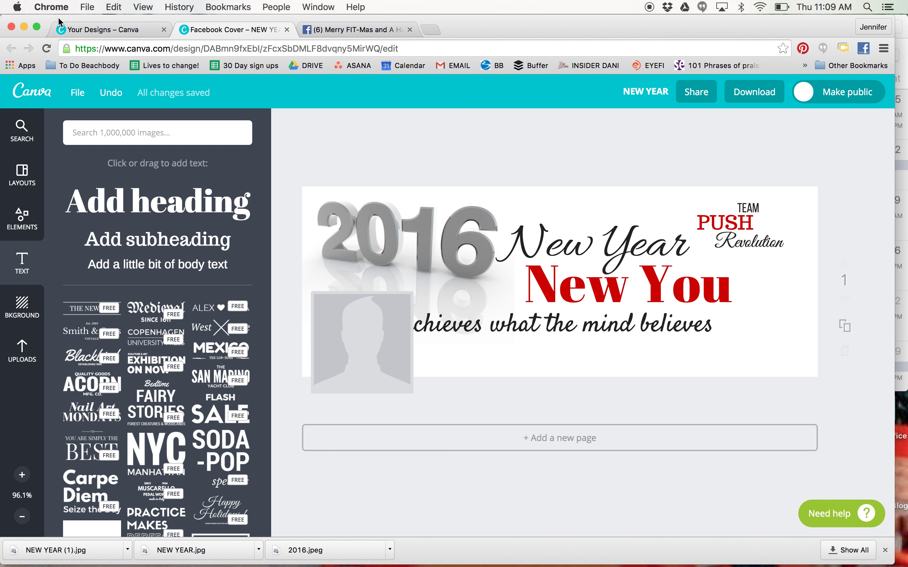
click(83, 29)
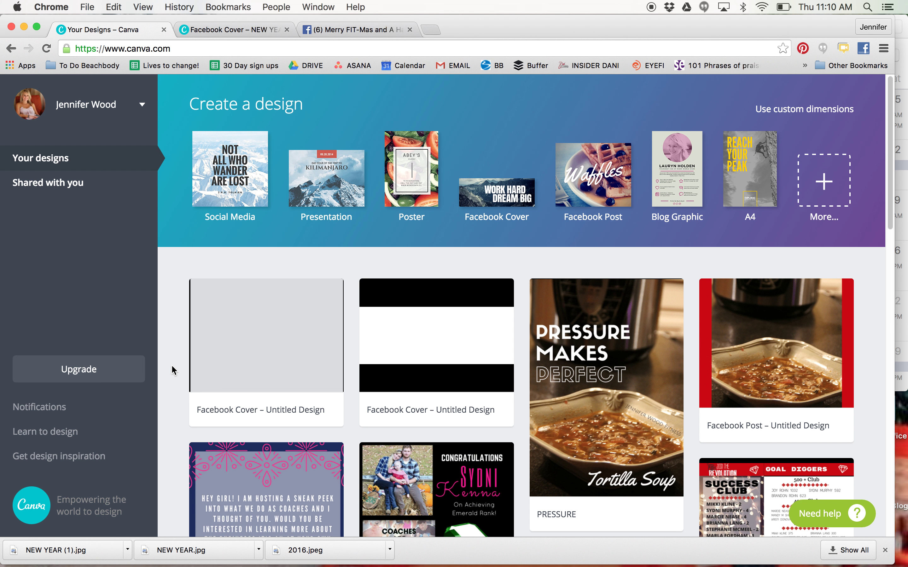
click(369, 27)
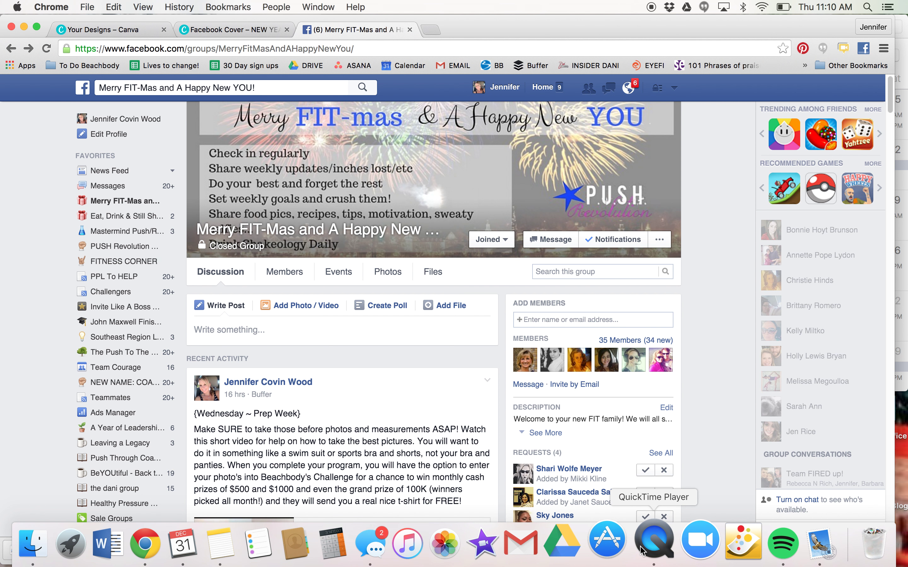
Stop the screen recording in QuickTime Player and name the recording canva cover photo for saving
right_click(643, 548)
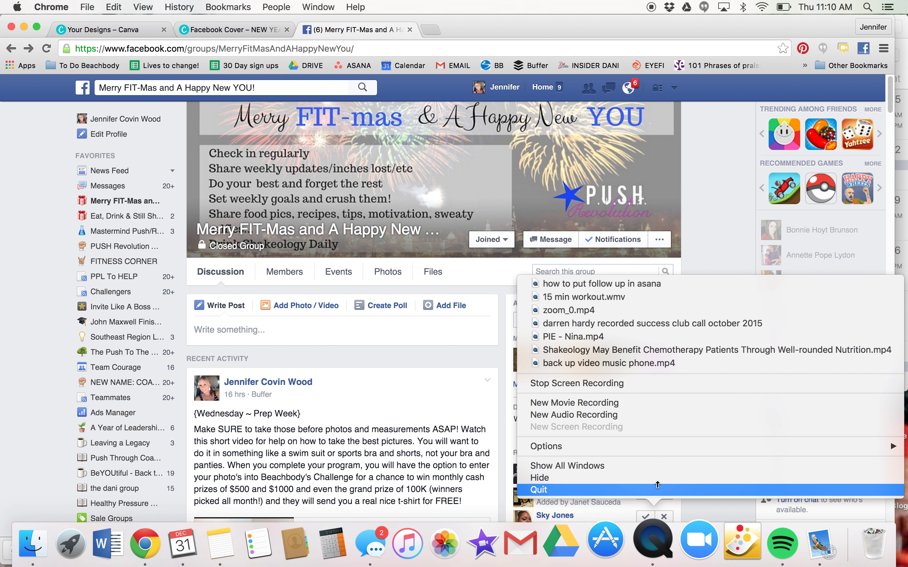
key(Escape)
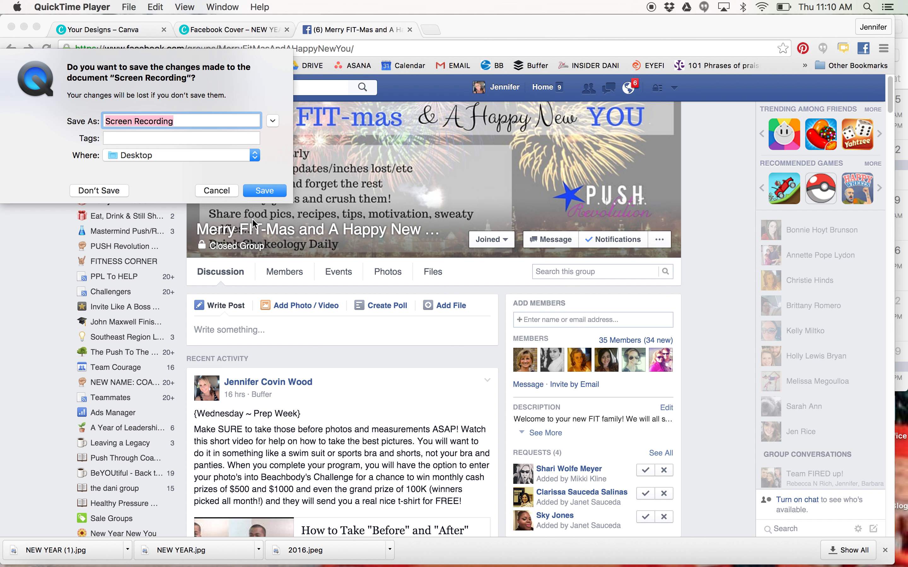
text(canva cover photo)
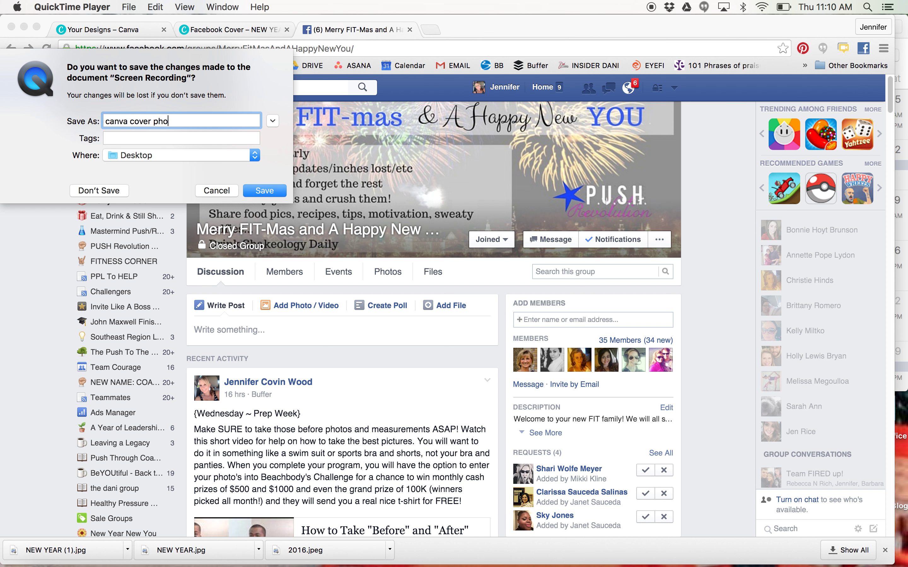